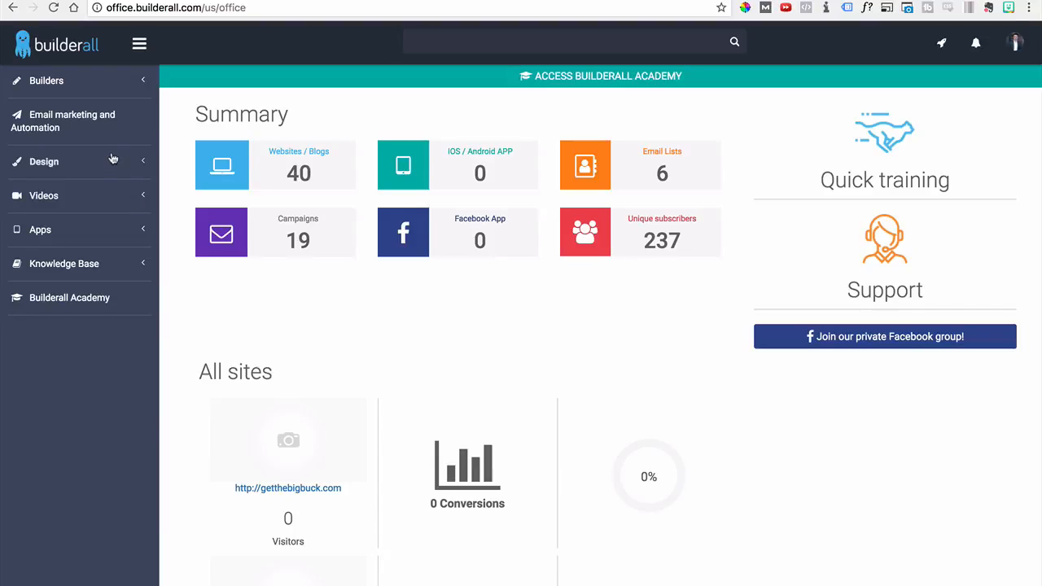
Start a new website in the Drag n Drop Site Builder
click(57, 81)
click(65, 112)
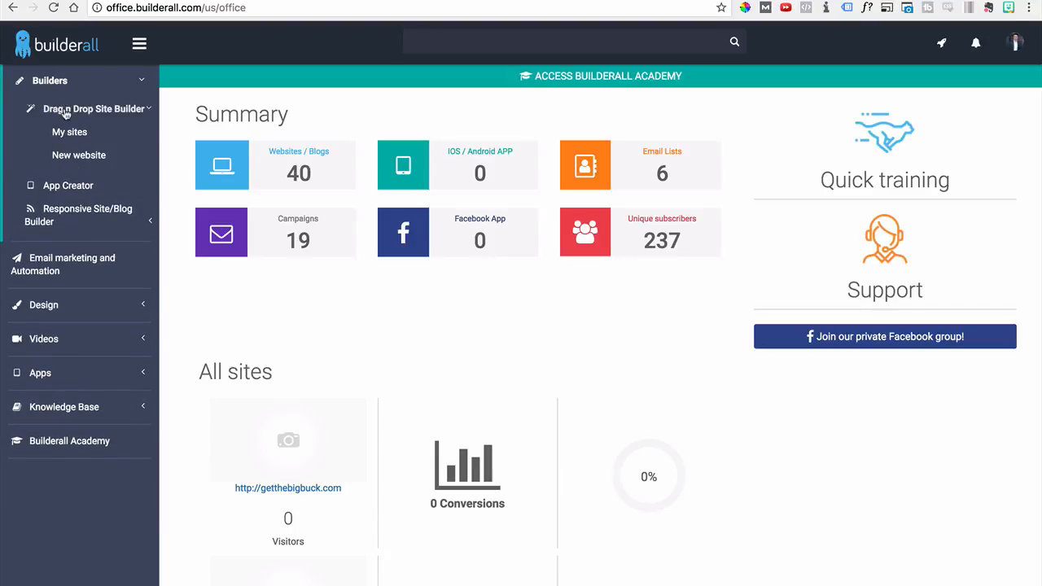
click(79, 155)
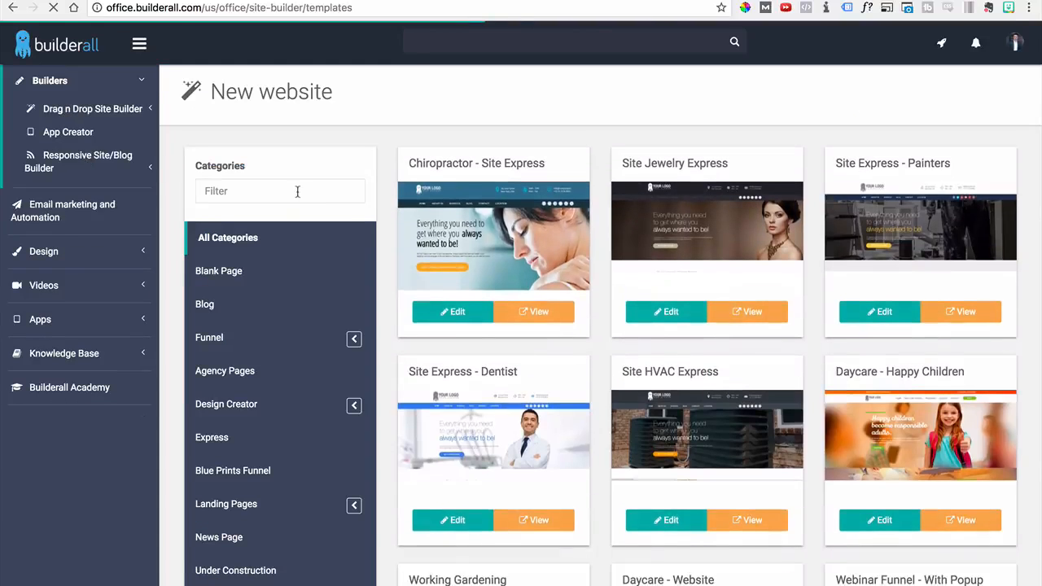
Filter the template categories by "ex", choose Express and open the Site Express - Sports Agency template for editing
click(297, 192)
text(ex)
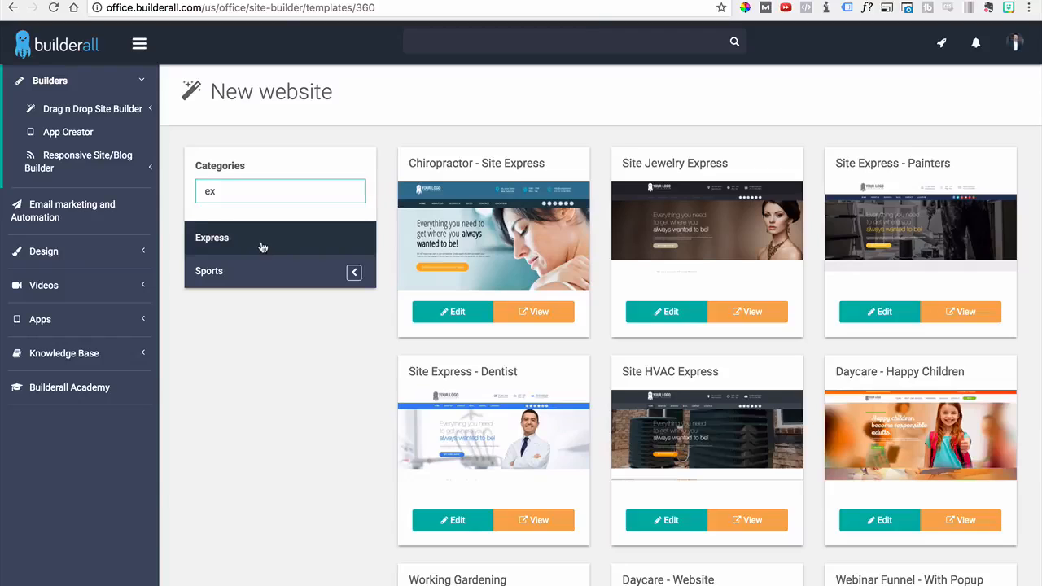
click(262, 247)
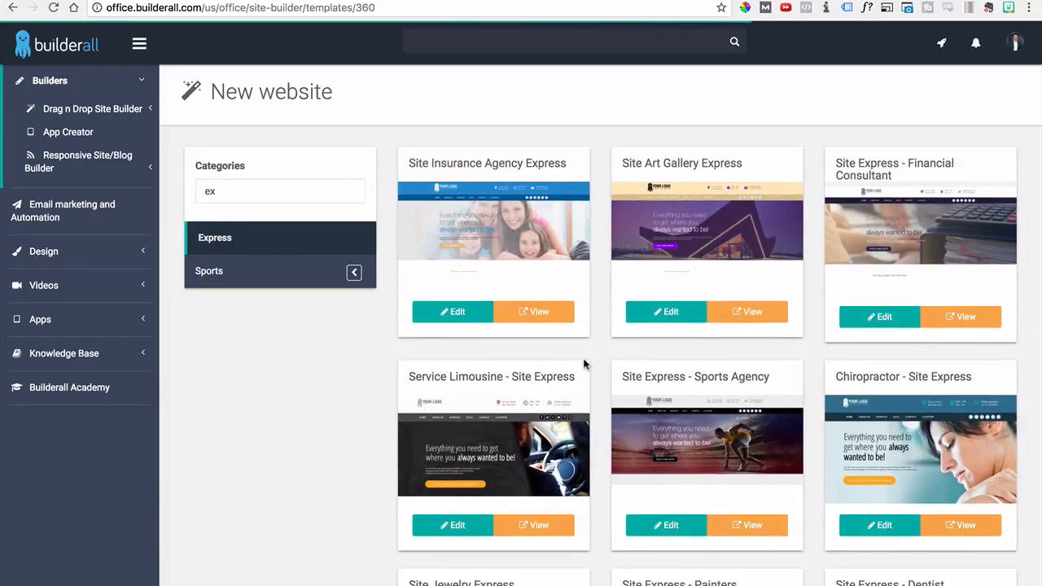
scroll(584, 364, down, 1)
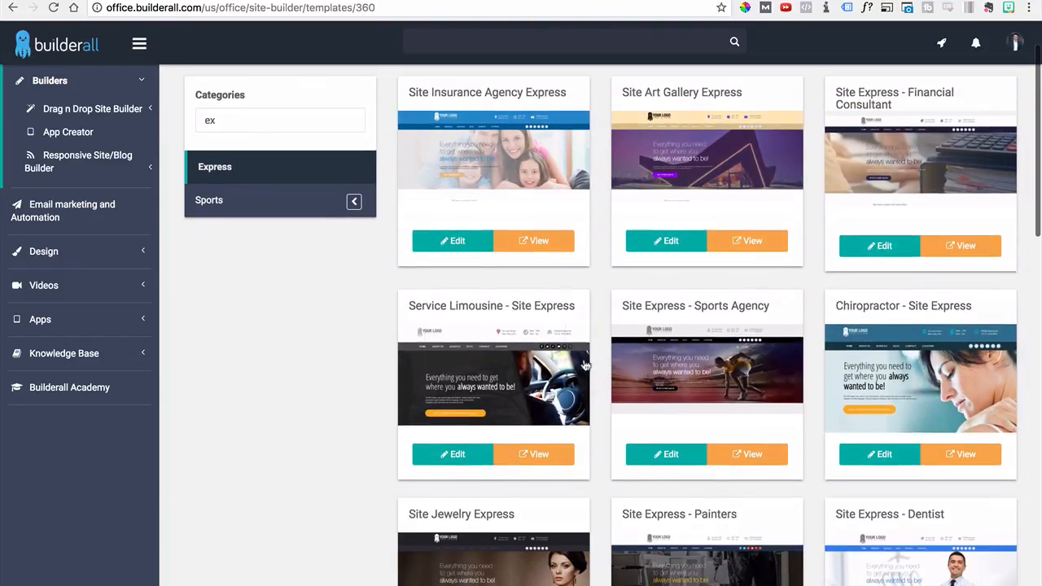
click(664, 453)
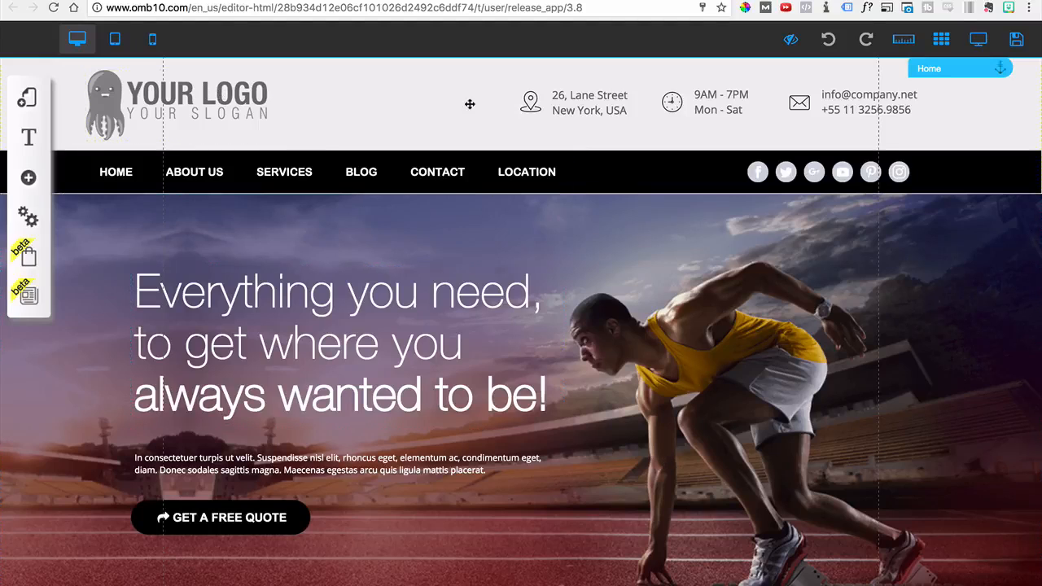
Shrink the header's logo placeholder slightly and replace it with the black "logo" image from My File
click(223, 88)
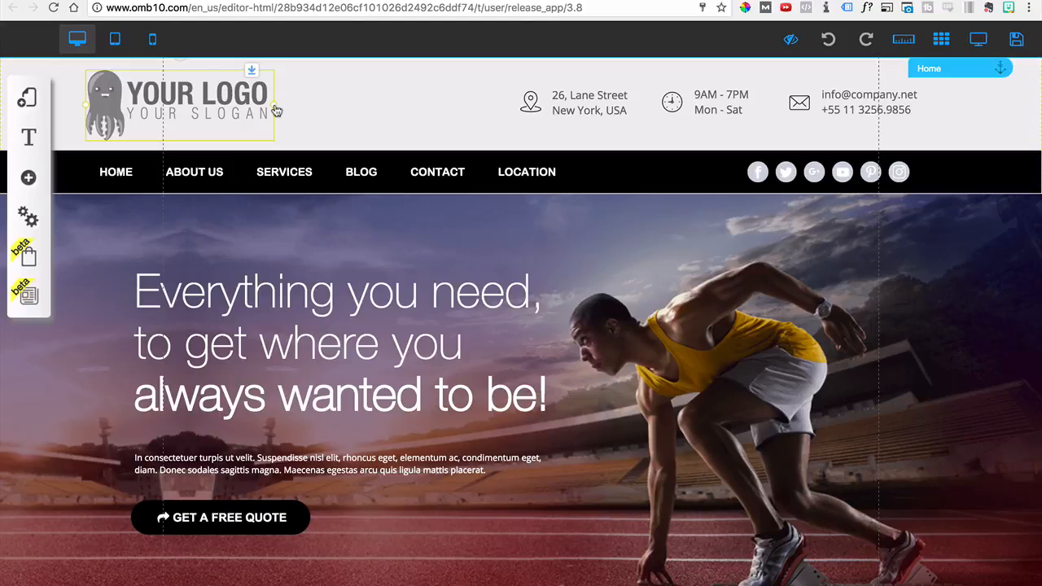
mouse_move(274, 104)
mouse_down()
mouse_move(210, 105)
mouse_move(322, 101)
mouse_move(256, 116)
mouse_move(264, 119)
mouse_up()
click(230, 116)
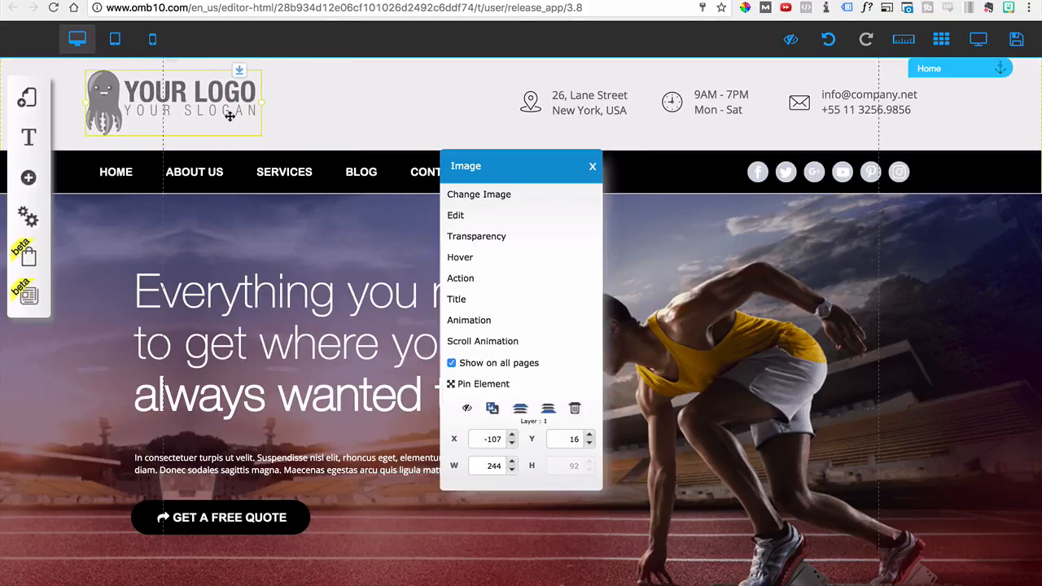
click(491, 203)
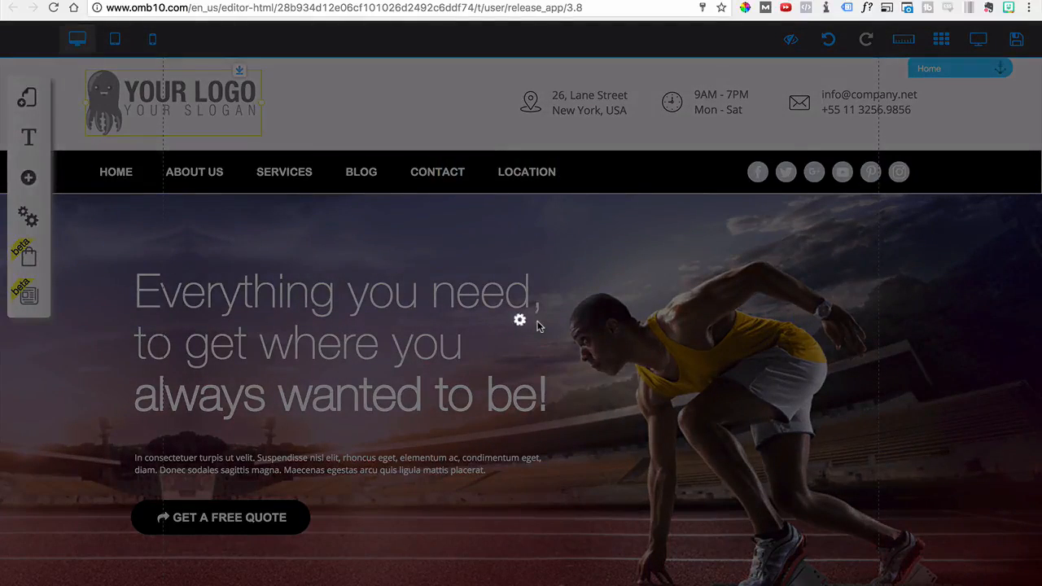
scroll(655, 350, down, 5)
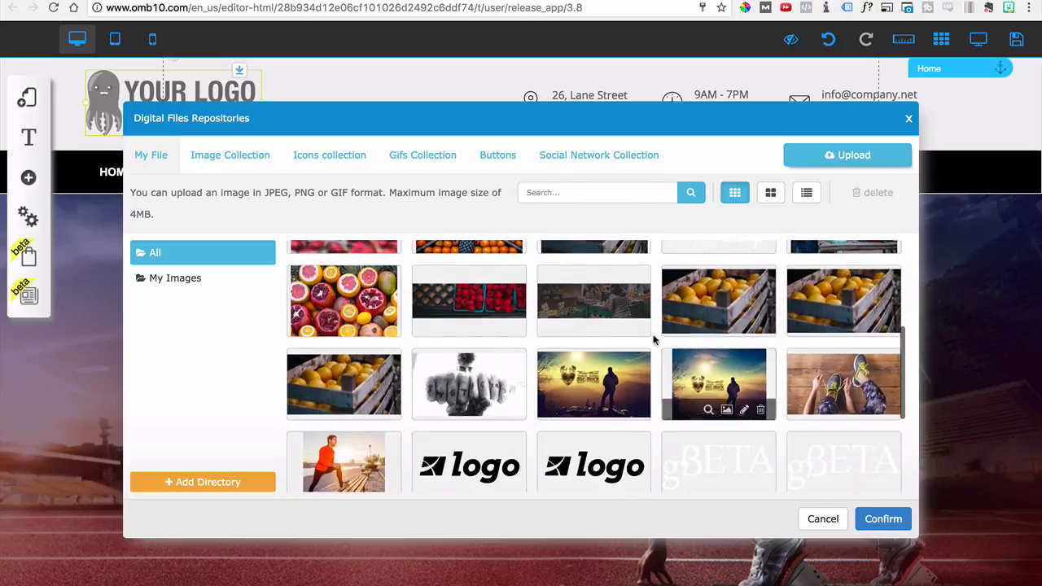
click(602, 469)
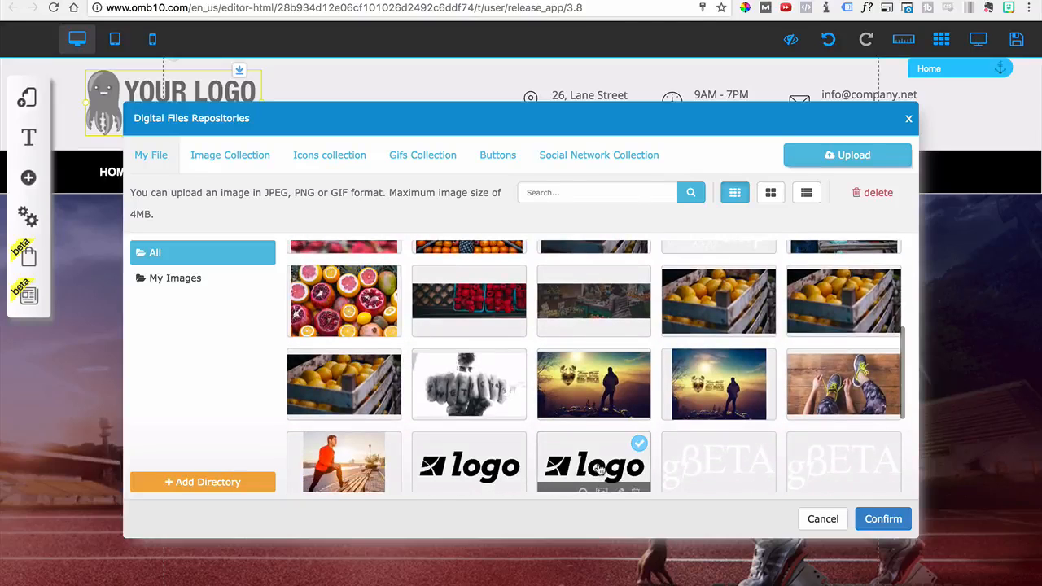
click(904, 511)
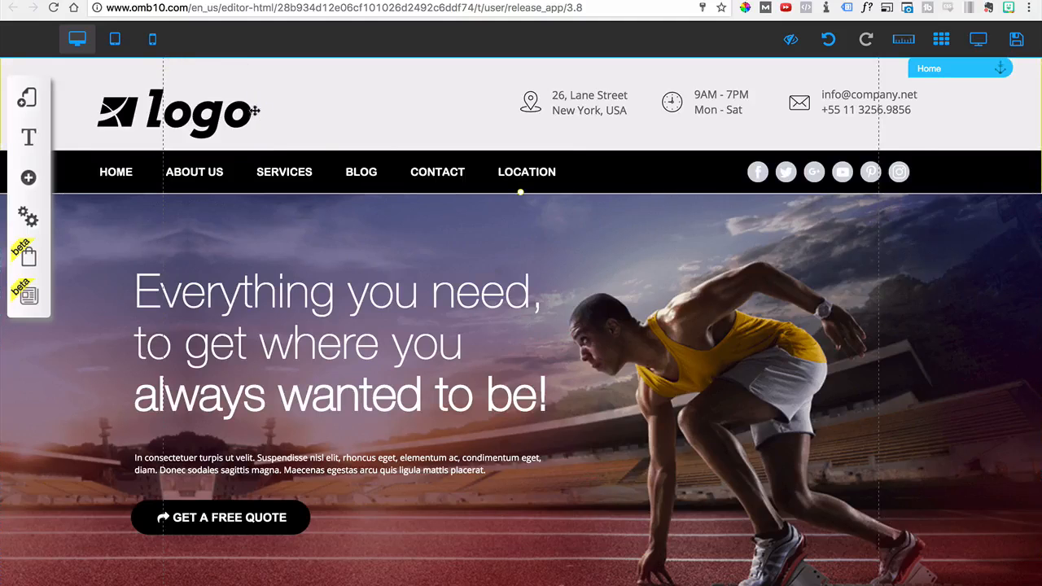
Scale the new header logo down so it fits above the navigation bar
click(224, 110)
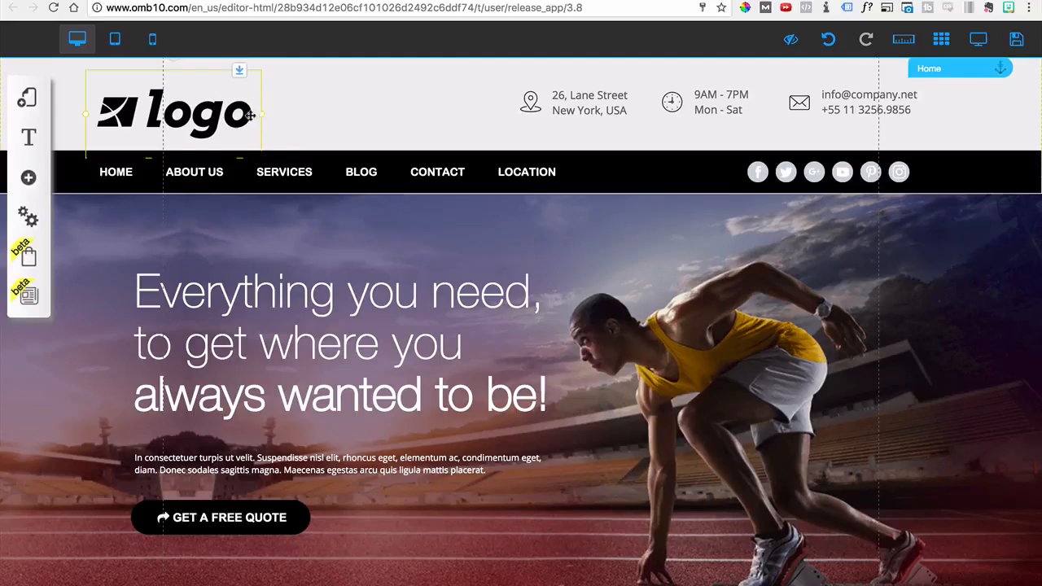
drag(259, 117, 187, 122)
click(352, 98)
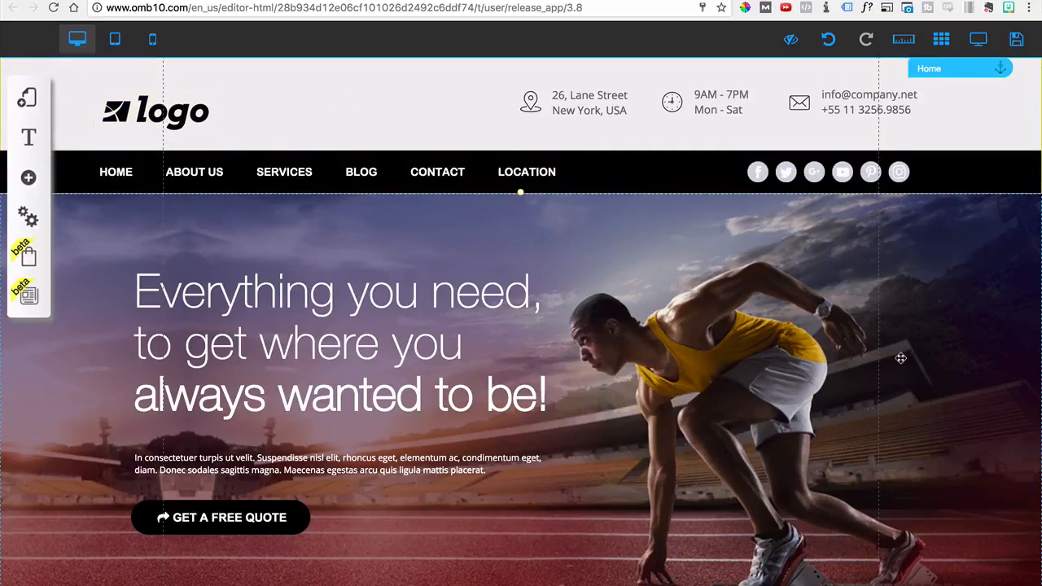
Replace the word "where" in the hero headline with "sdad"
click(492, 321)
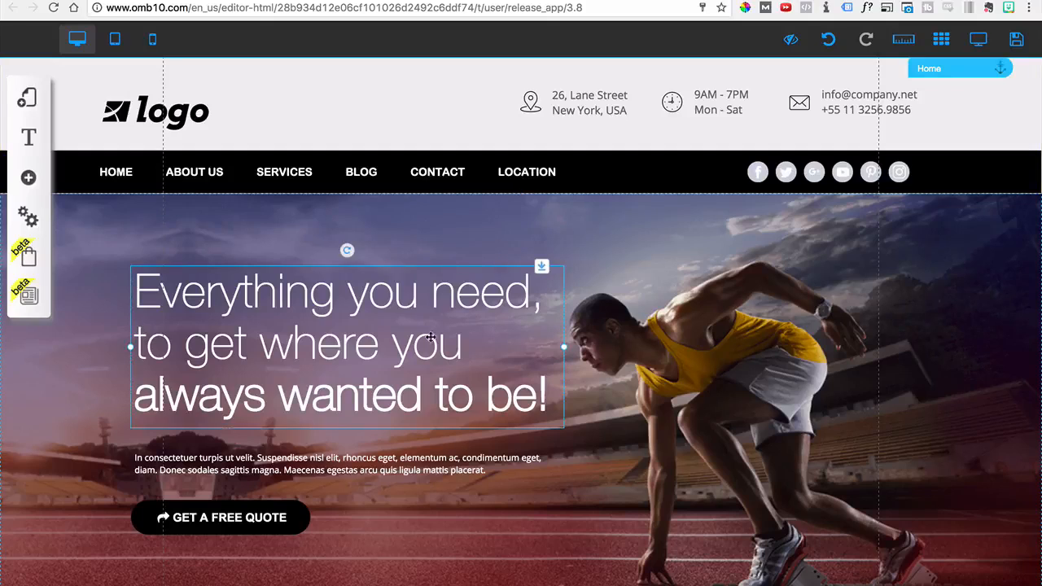
double_click(332, 337)
double_click(326, 343)
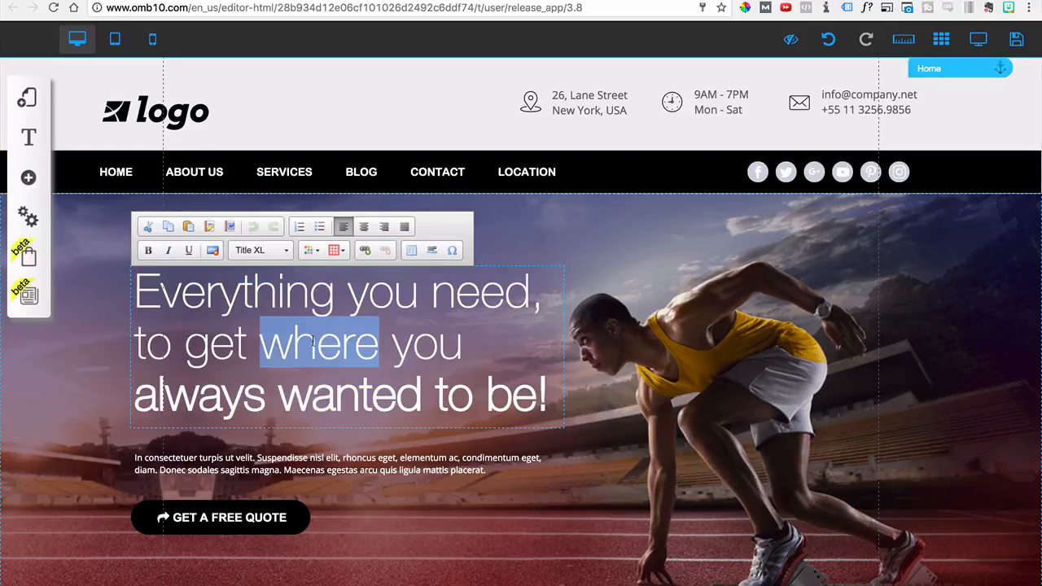
text(sdad)
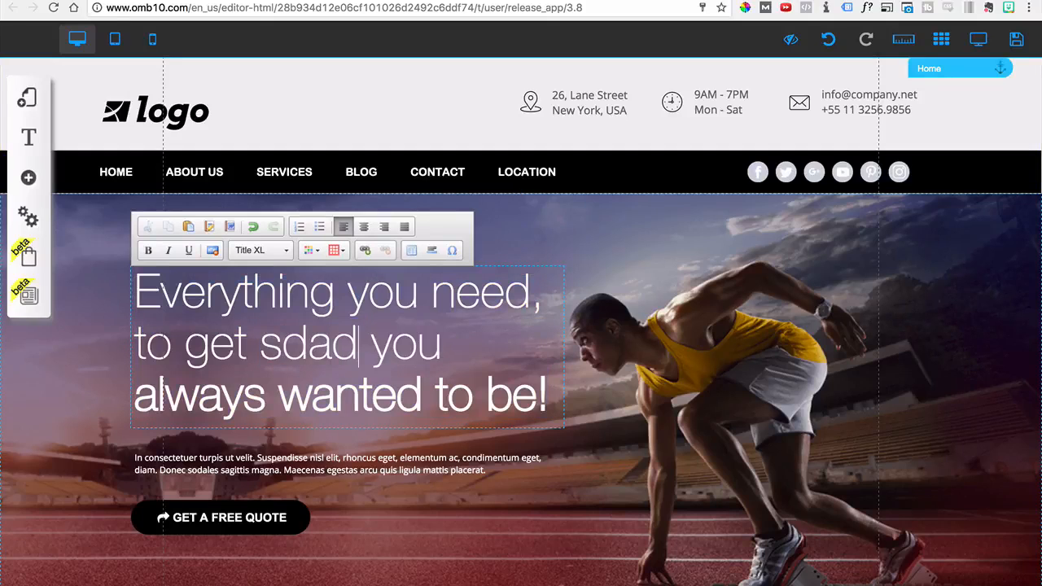
click(727, 347)
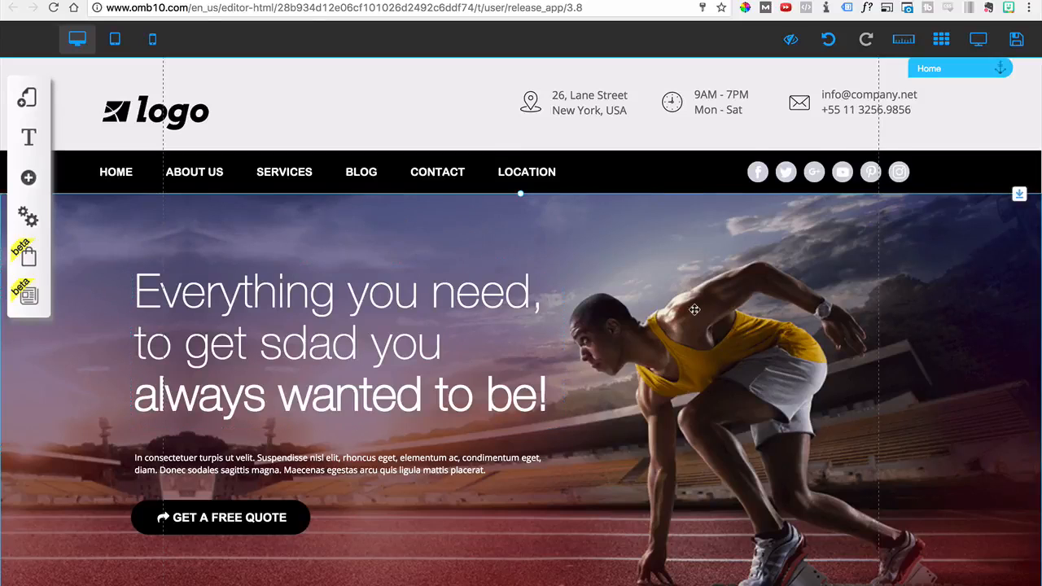
Preview the desktop version of the page and switch the editor to the tablet layout
scroll(694, 310, down, 2)
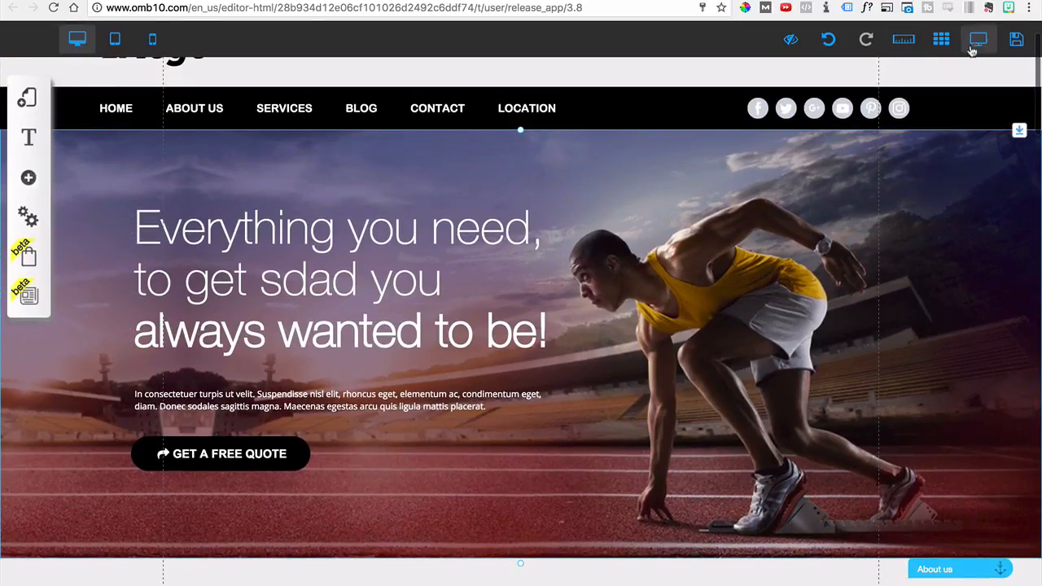
click(977, 41)
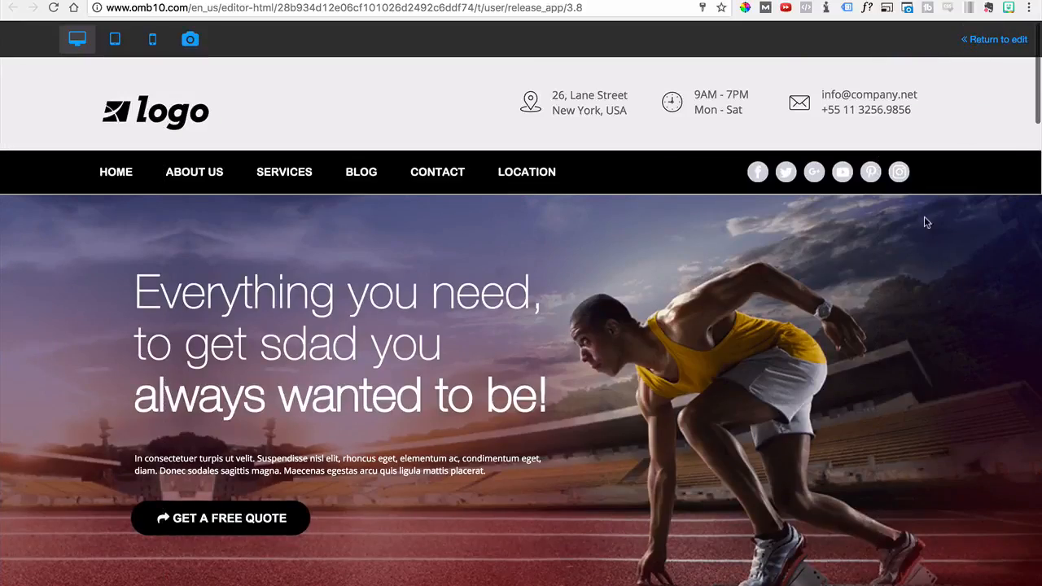
scroll(677, 300, down, 5)
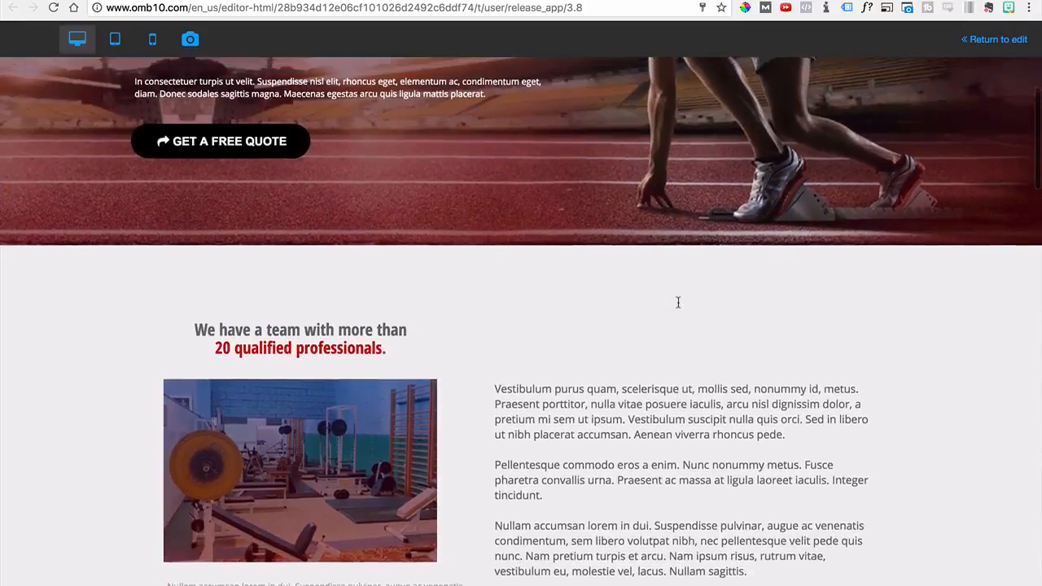
scroll(677, 302, up, 5)
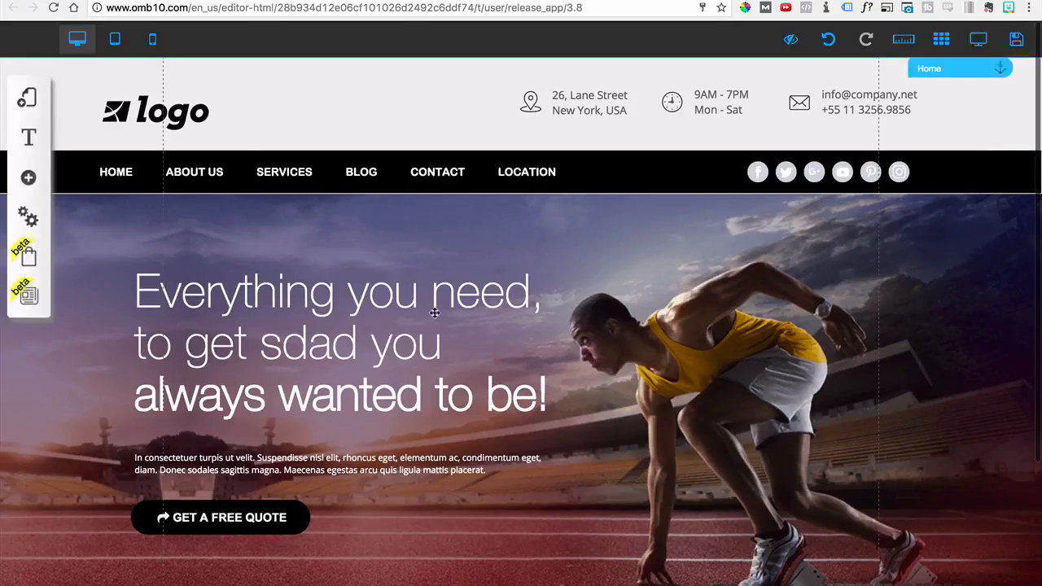
click(115, 42)
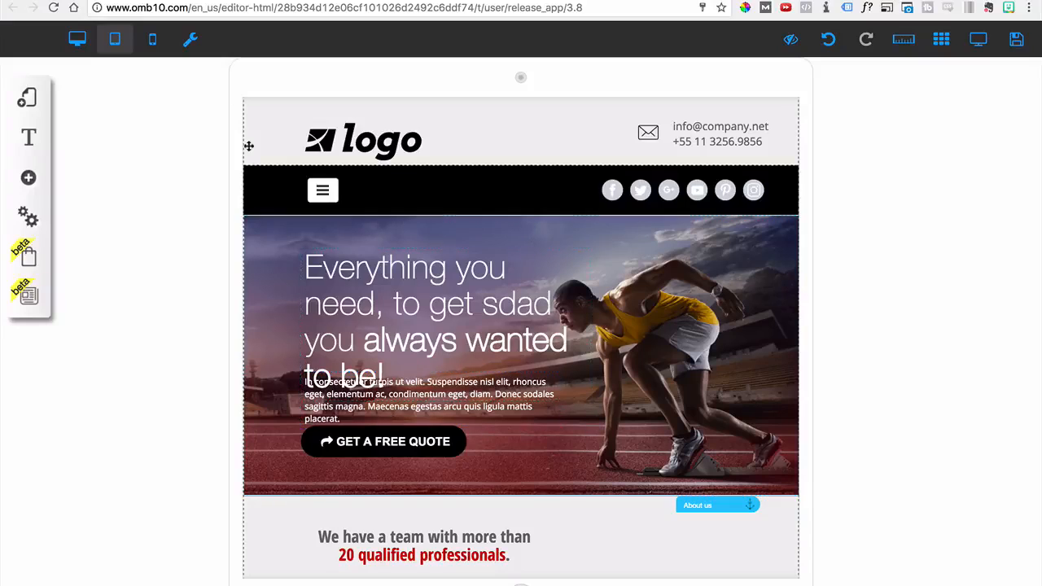
Move the GET A FREE QUOTE button slightly down and the hero headline up, clear of the small paragraph
click(440, 450)
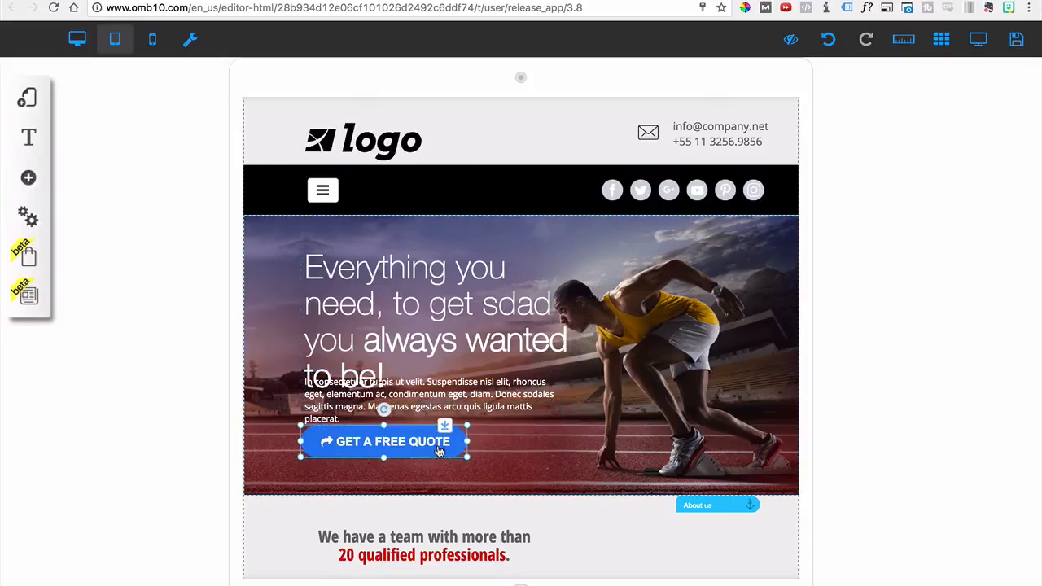
drag(439, 450, 440, 470)
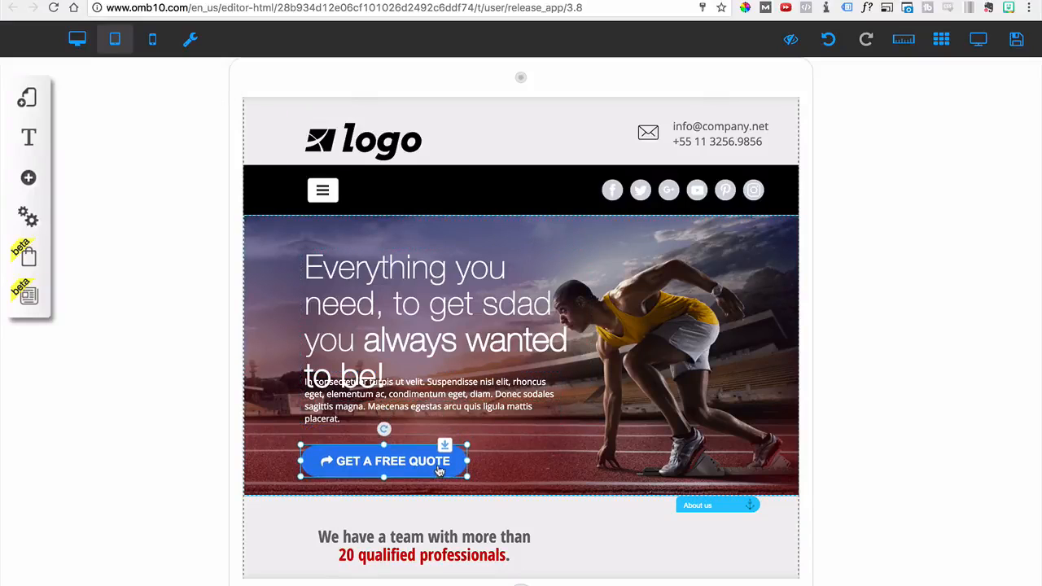
click(448, 347)
drag(449, 347, 448, 323)
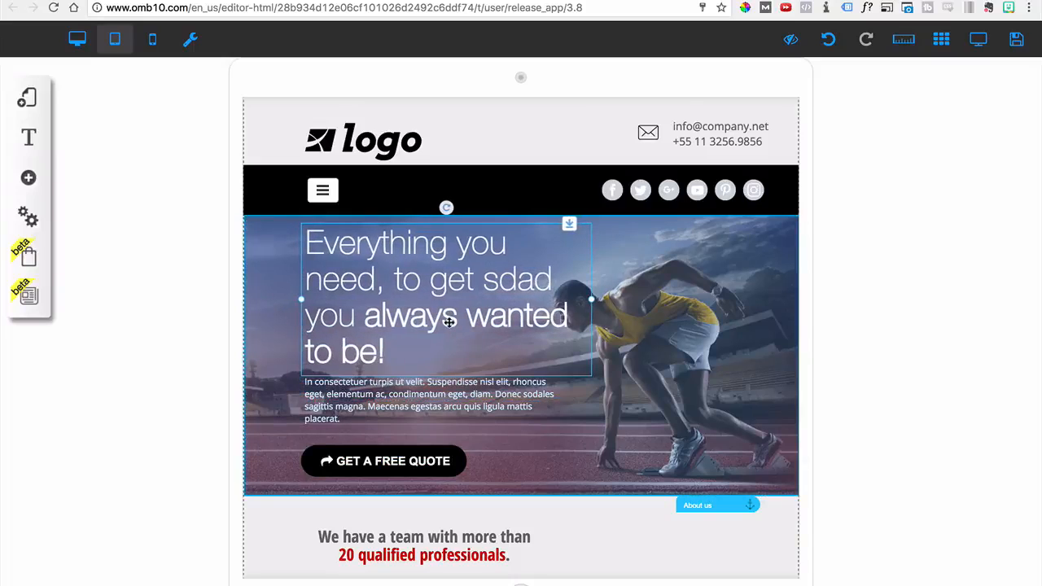
Examine the tablet layout from the header and hero section down through the team section
click(516, 458)
scroll(516, 439, down, 3)
scroll(519, 458, up, 3)
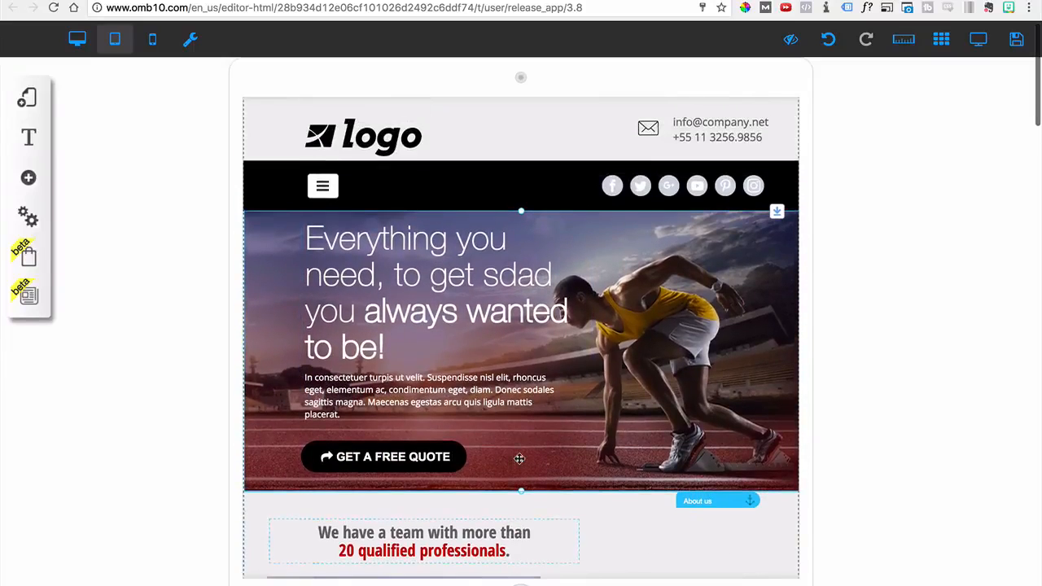
click(509, 527)
scroll(509, 526, down, 5)
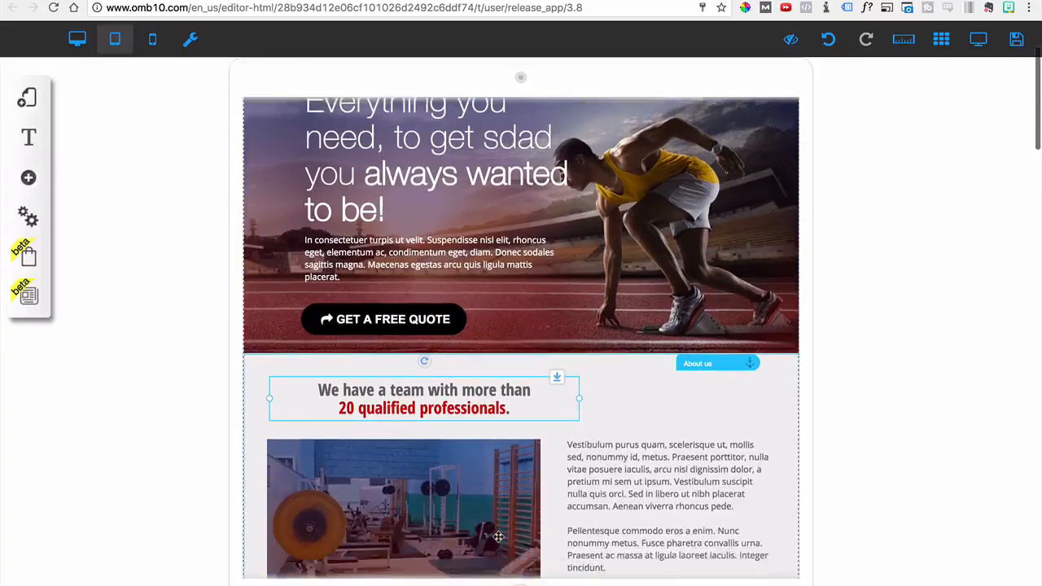
scroll(567, 337, down, 3)
scroll(570, 338, up, 7)
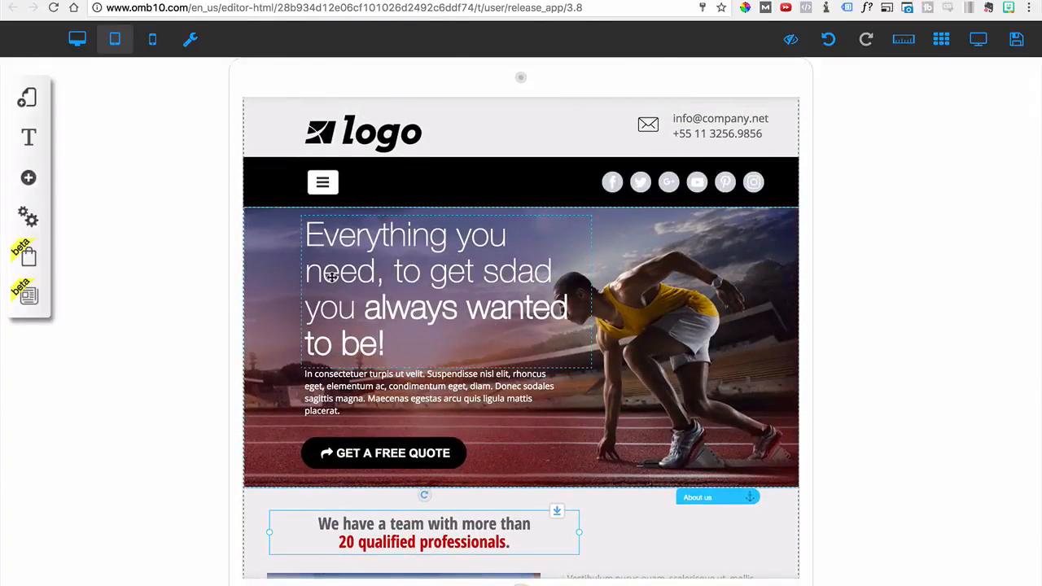
scroll(461, 209, down, 2)
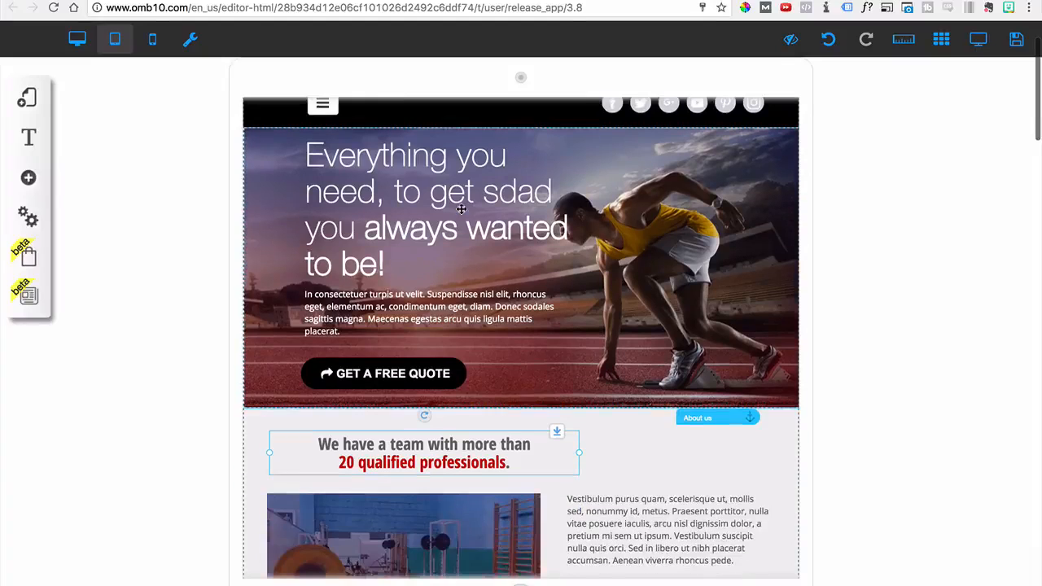
scroll(489, 219, up, 3)
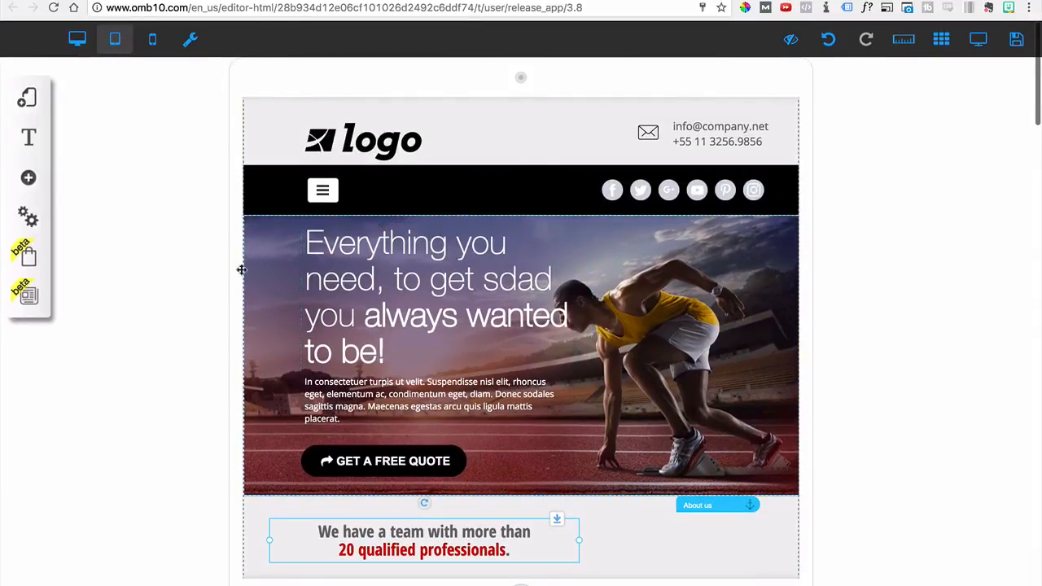
Preview the tablet version of the page and return to editing
click(978, 41)
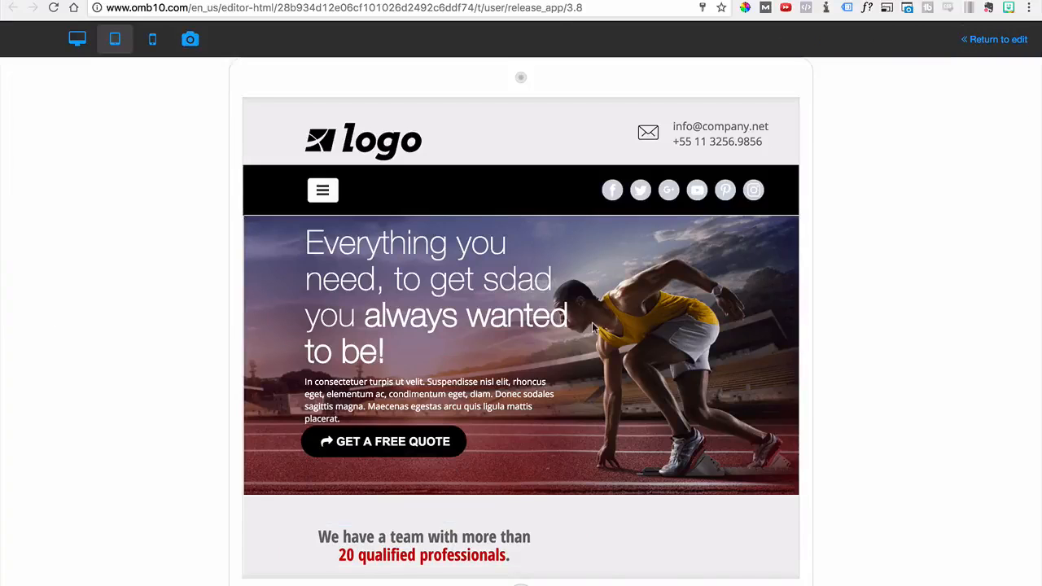
scroll(592, 321, down, 2)
scroll(592, 321, up, 2)
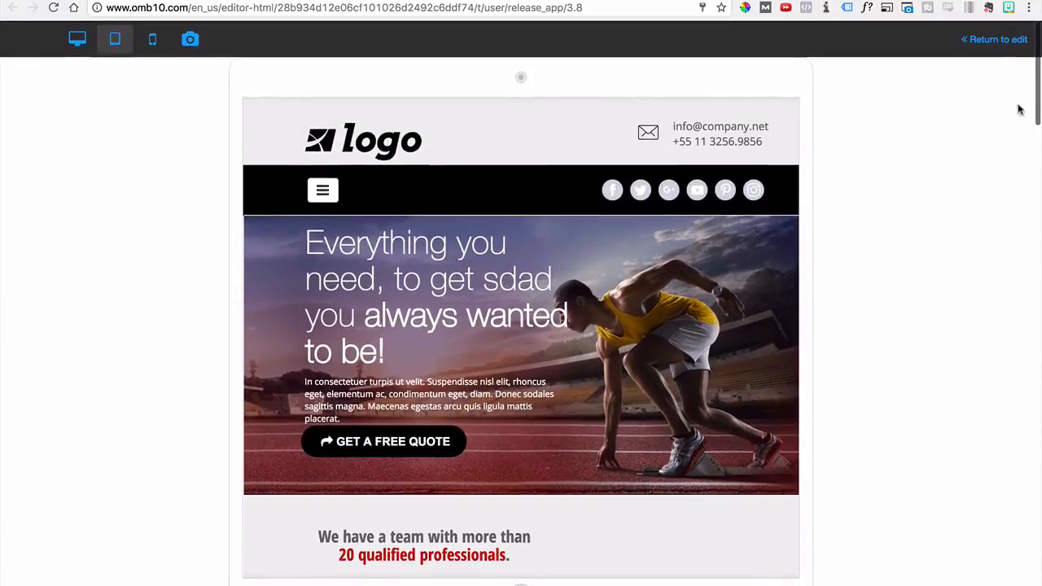
click(998, 39)
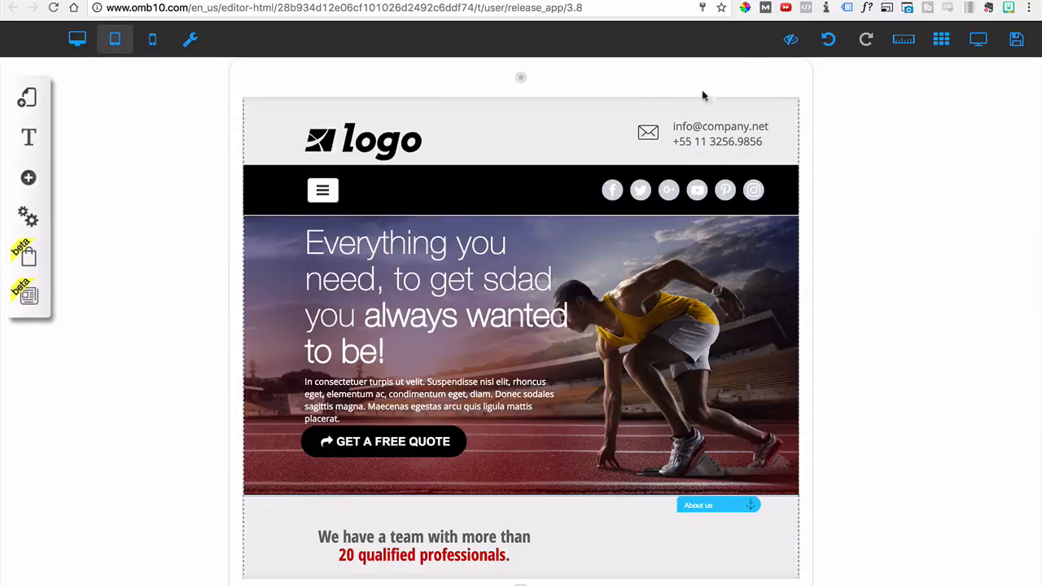
Undo the last move of the hero headline in the tablet layout
click(828, 39)
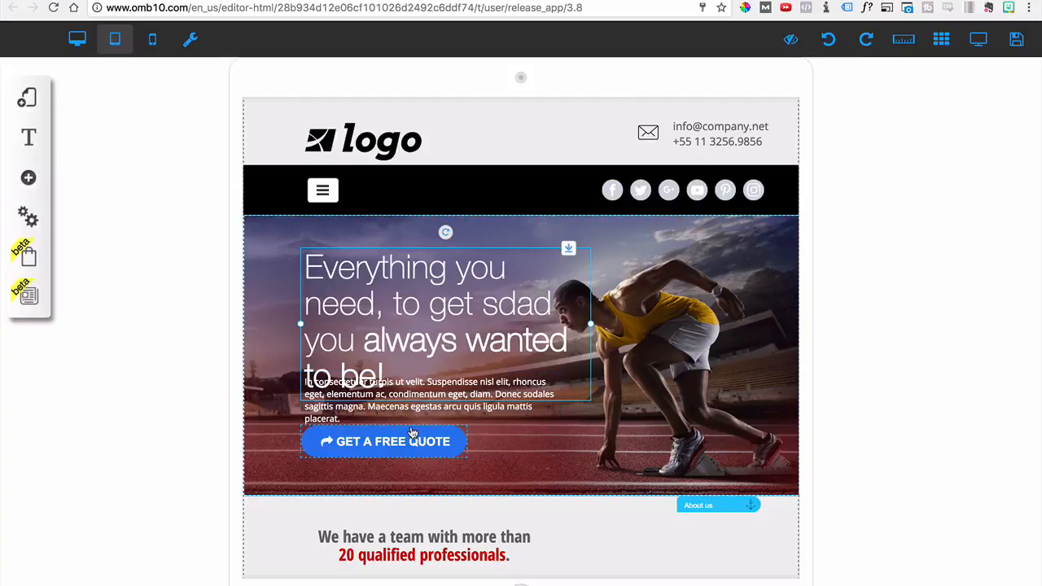
Move the GET A FREE QUOTE button and the small paragraph down, clear of the hero headline in the tablet layout
click(413, 433)
mouse_move(410, 452)
mouse_down()
mouse_move(409, 479)
mouse_move(414, 471)
mouse_up()
drag(433, 407, 436, 423)
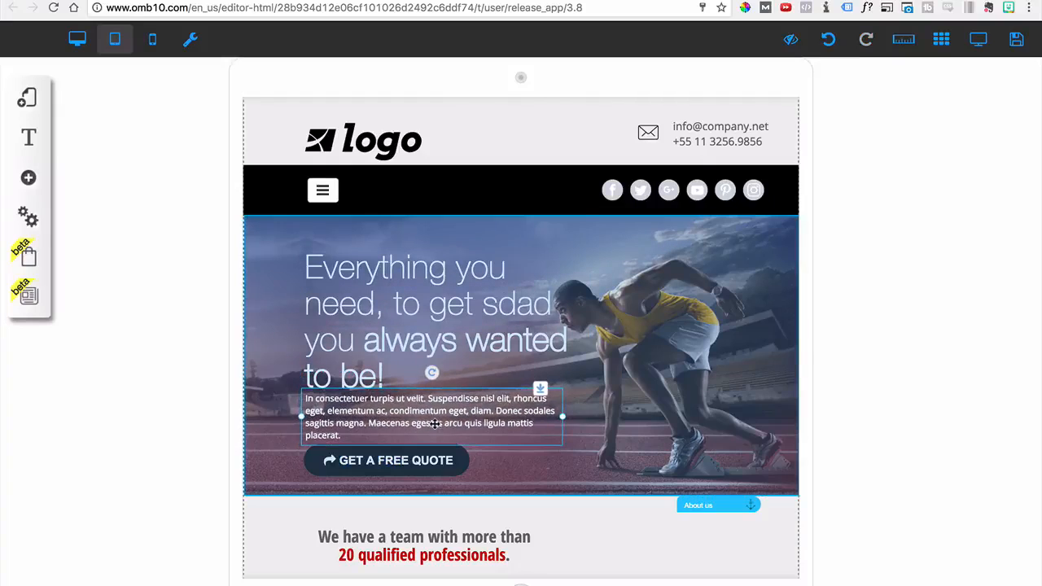
Show the rulers and place a horizontal guide through the first line of the hero headline
click(898, 50)
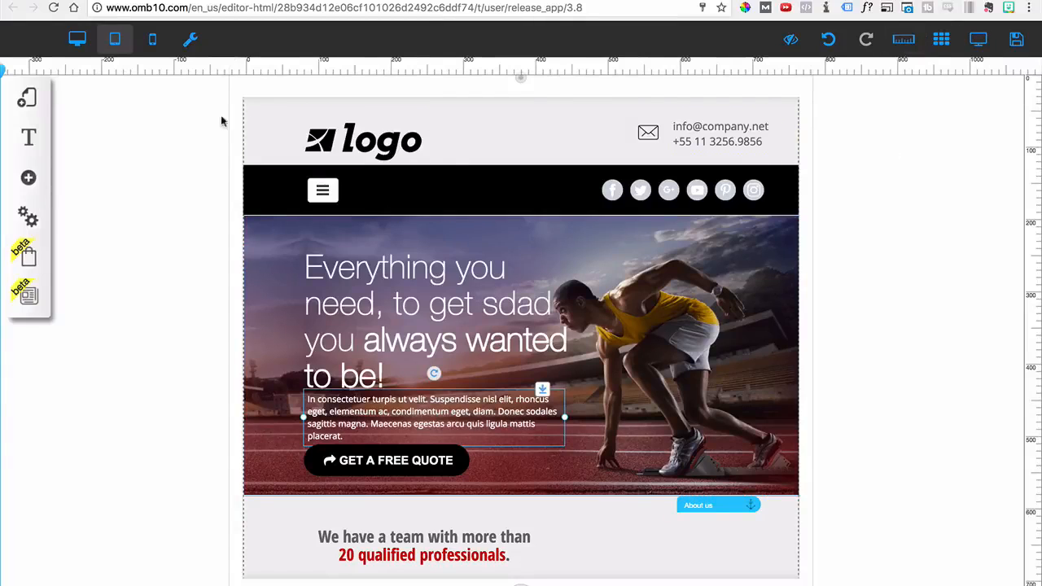
drag(1033, 407, 1014, 268)
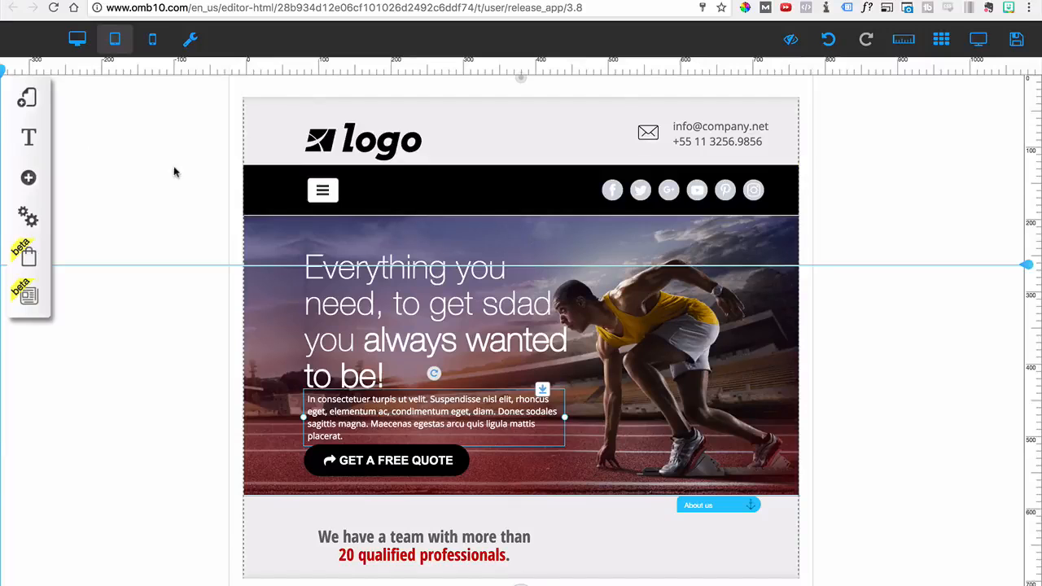
In the desktop layout, examine the page templates available for the Sports Agency layout and the Home page's settings and SEO options
click(77, 40)
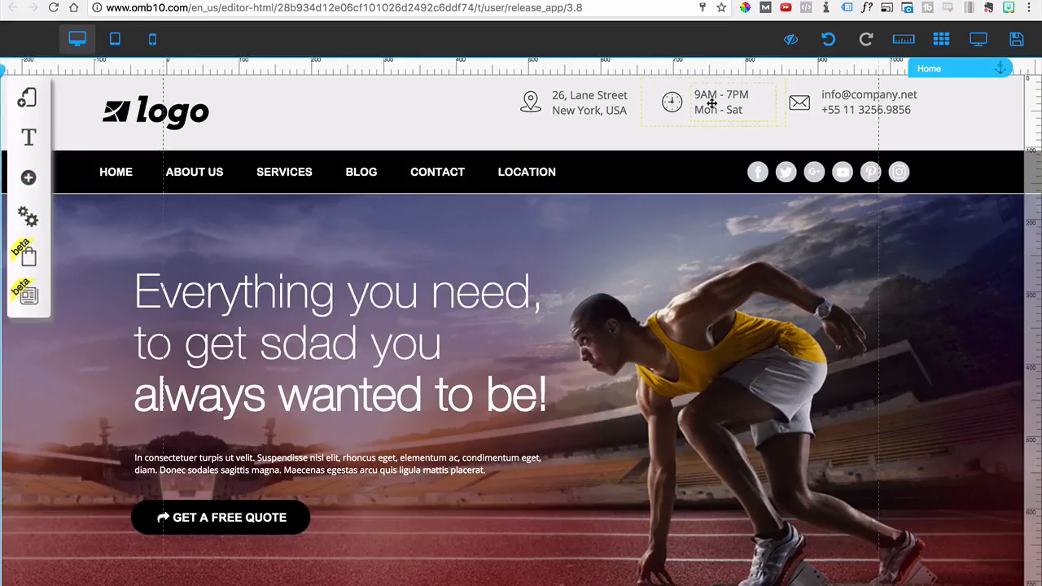
click(29, 102)
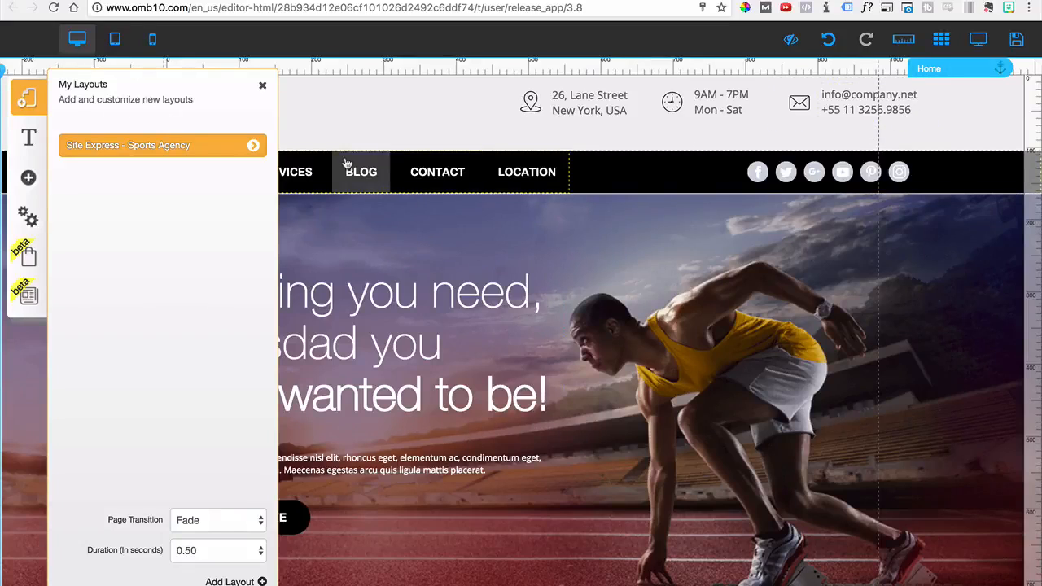
click(253, 145)
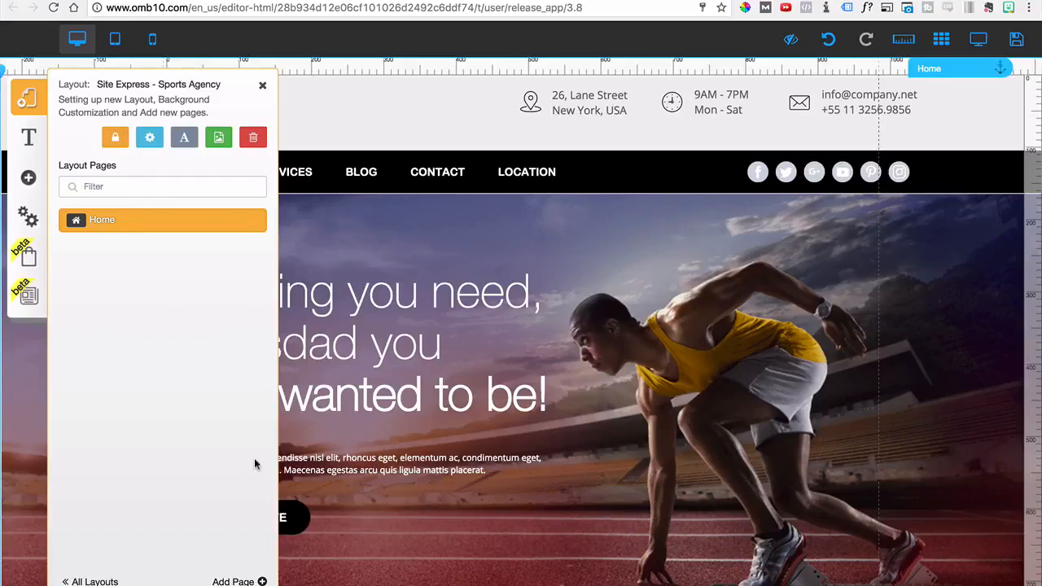
click(239, 581)
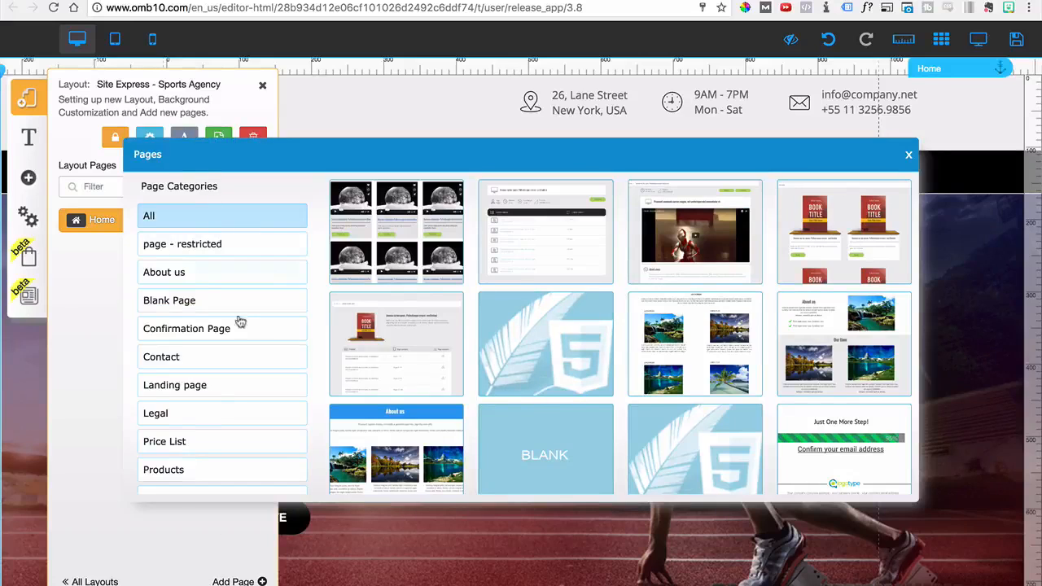
click(905, 157)
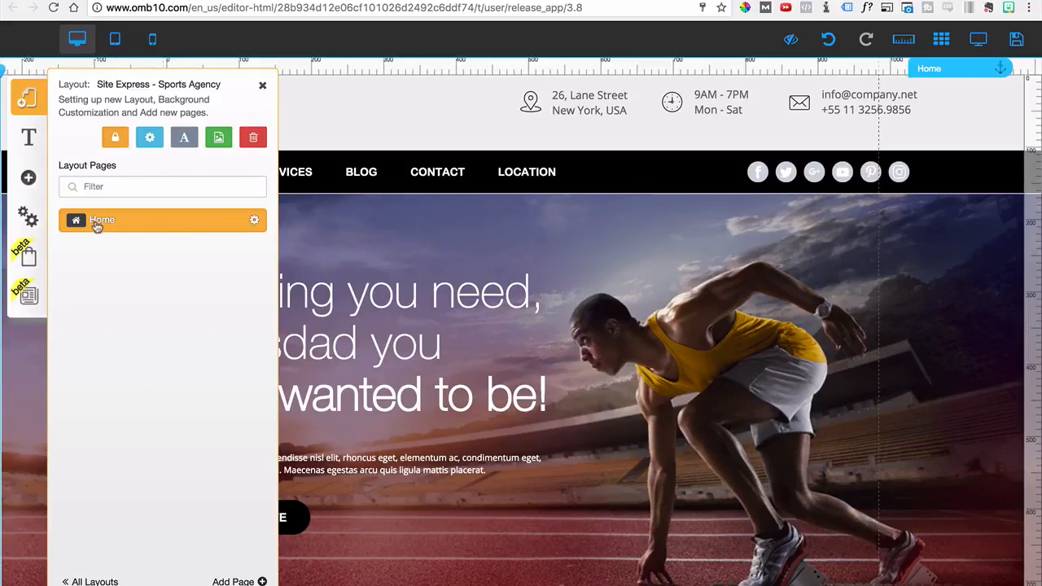
click(257, 224)
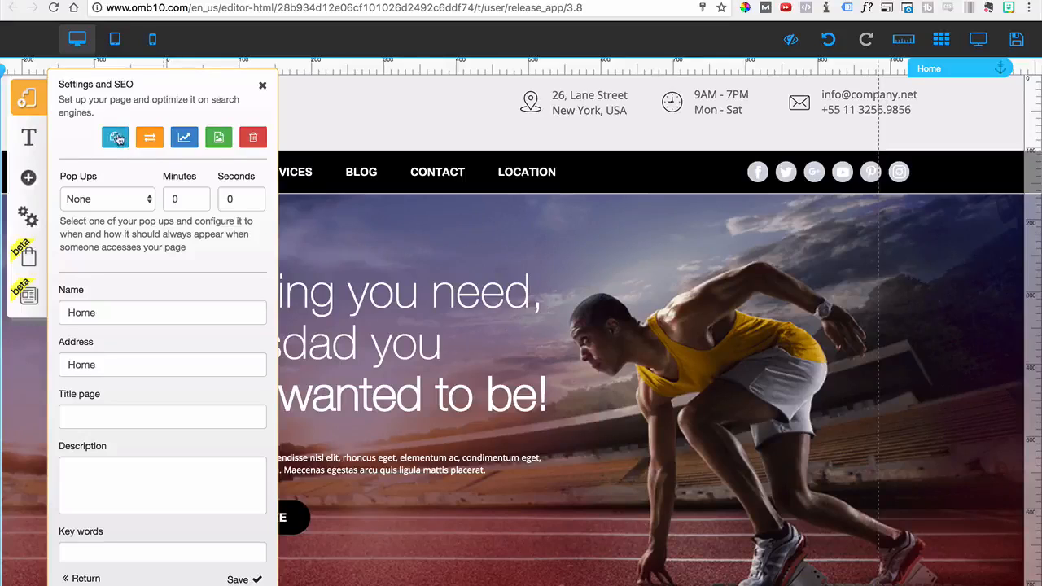
click(262, 87)
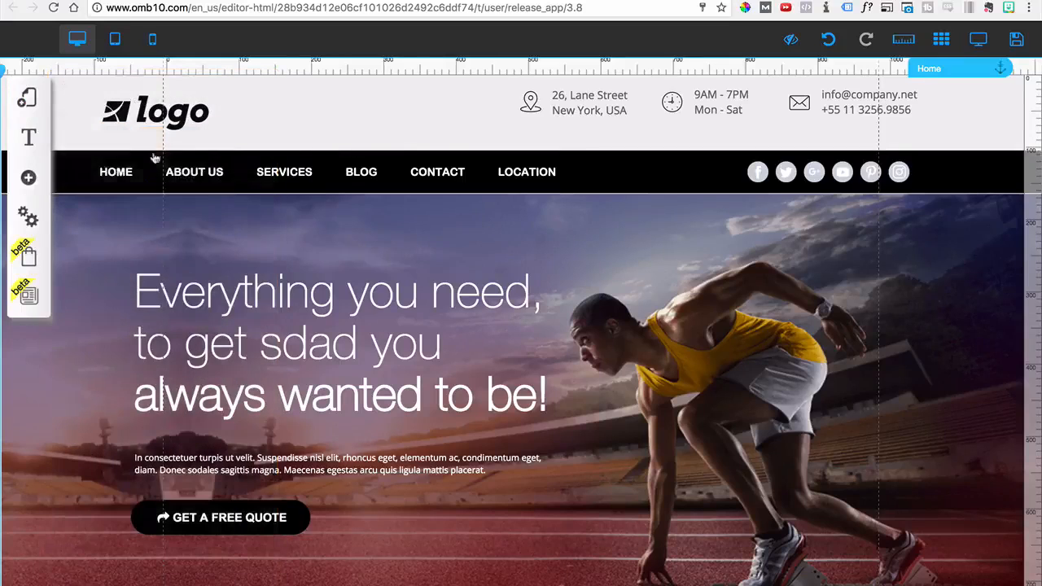
Examine the Title XL and Title L font styles in the default font group
click(29, 136)
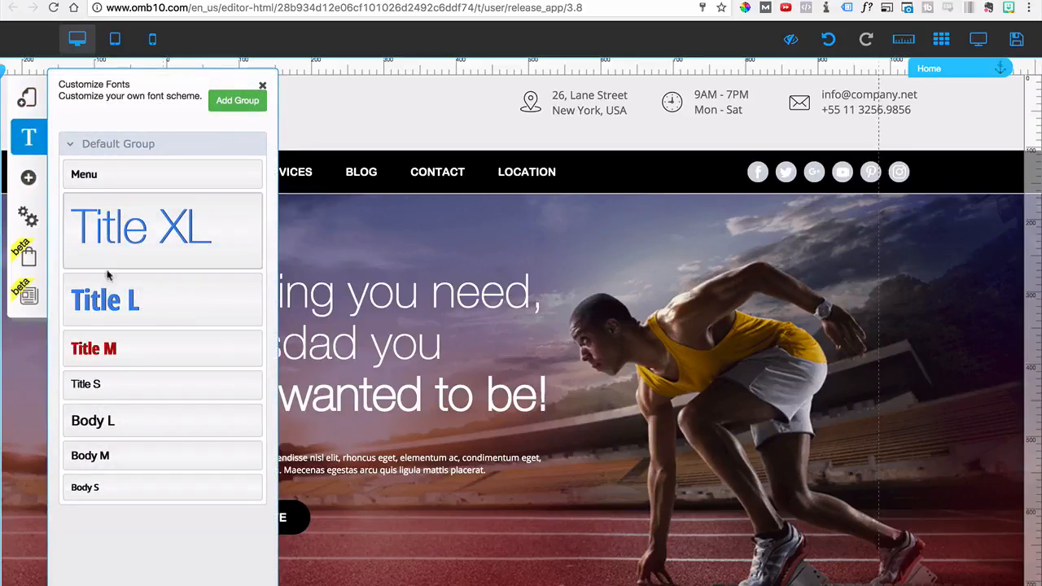
click(130, 257)
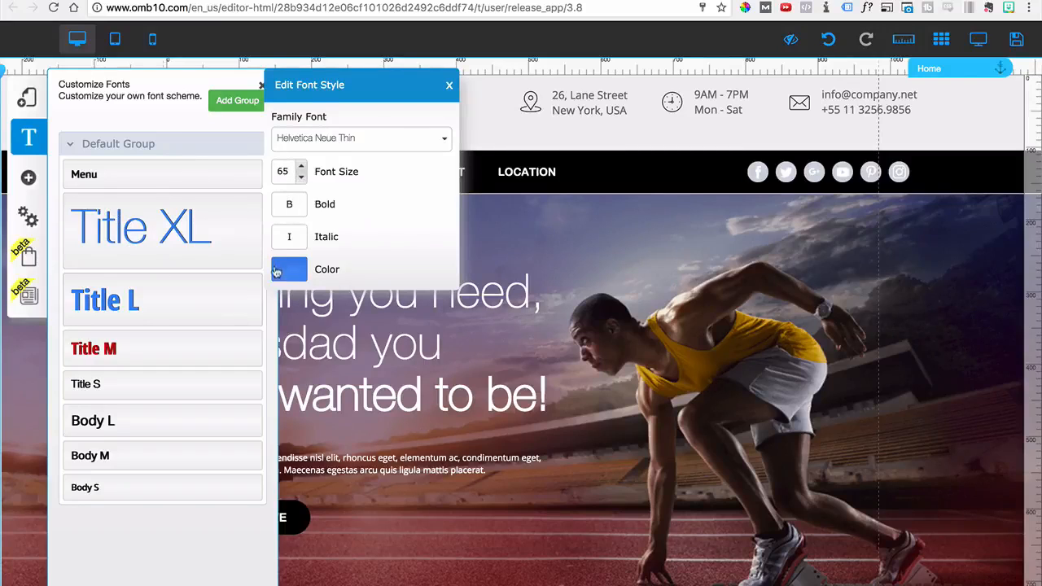
click(188, 311)
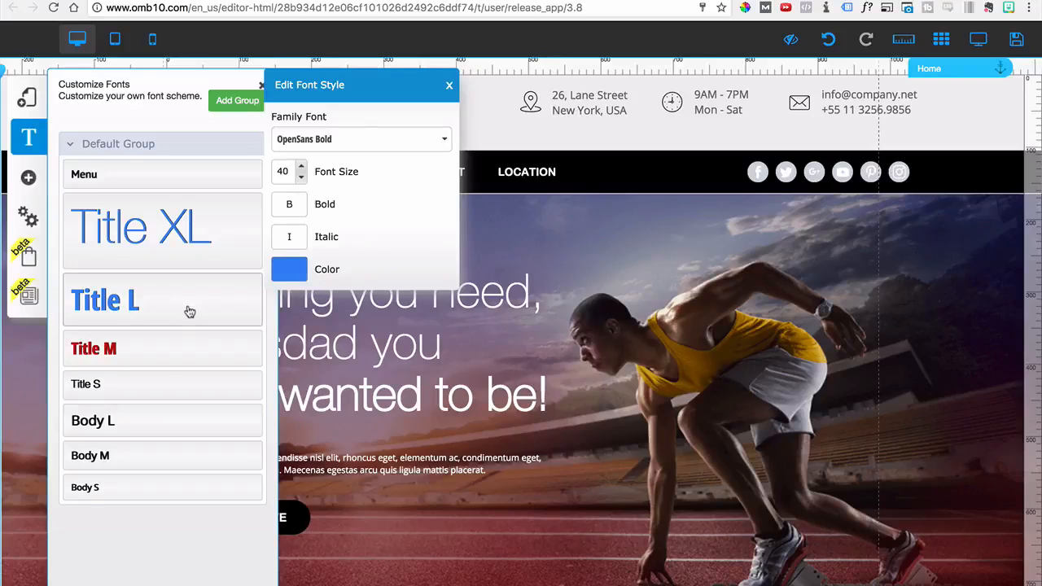
click(448, 86)
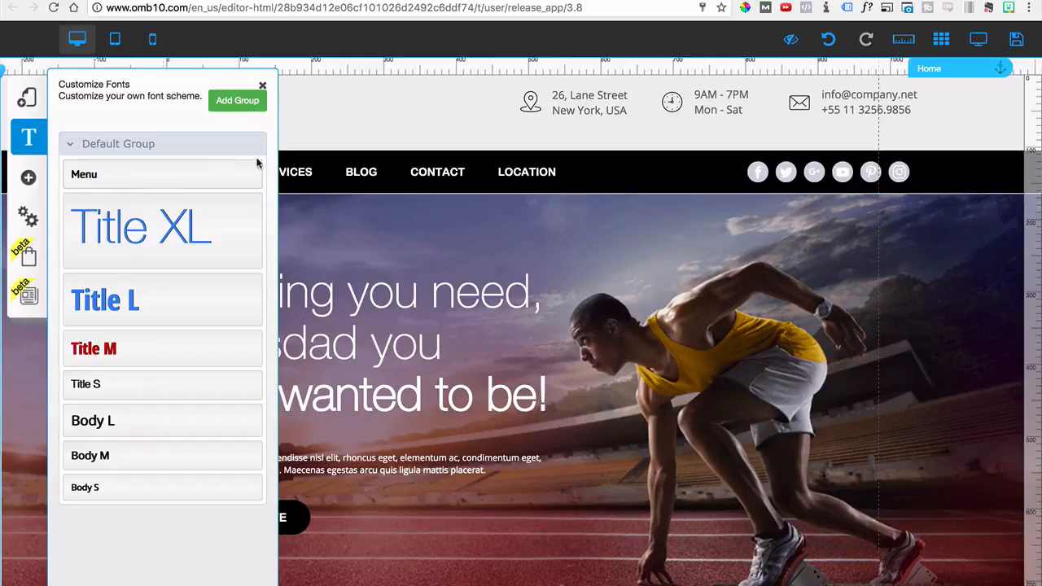
click(262, 86)
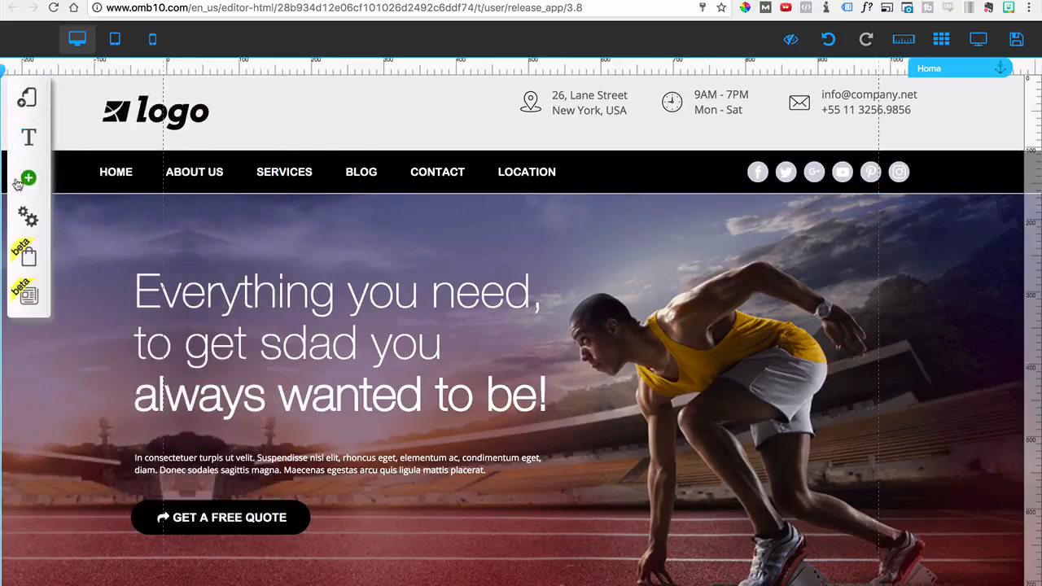
Display the default pop-up over the page, move it slightly down and to the left, and close it
click(31, 178)
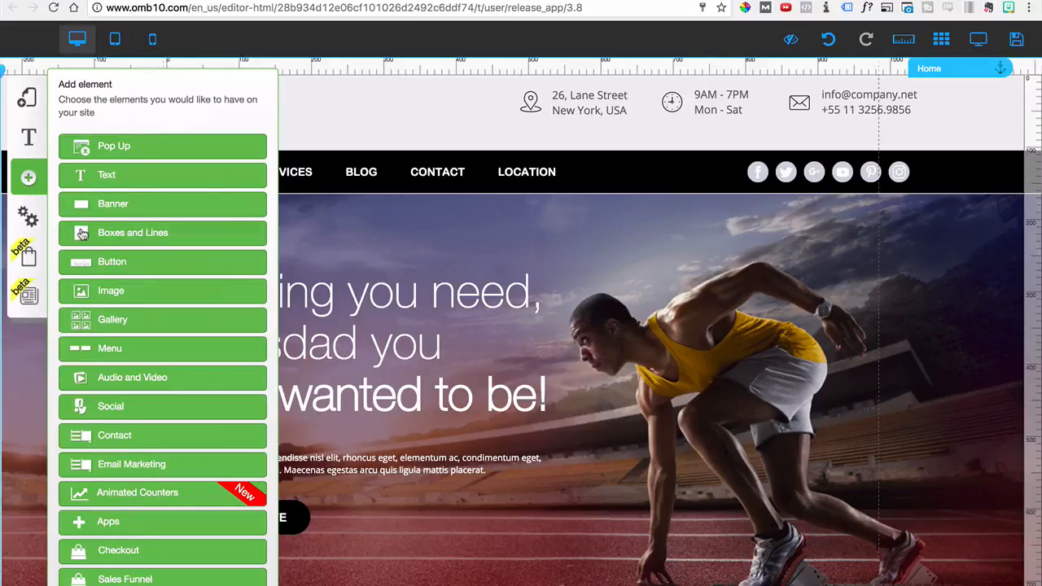
scroll(139, 480, down, 2)
scroll(139, 481, up, 2)
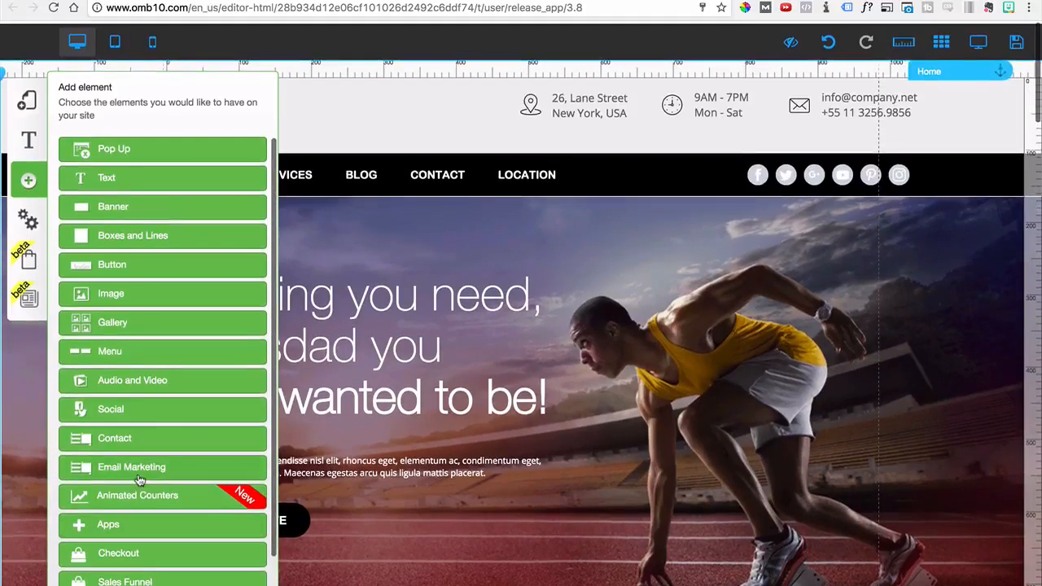
click(106, 149)
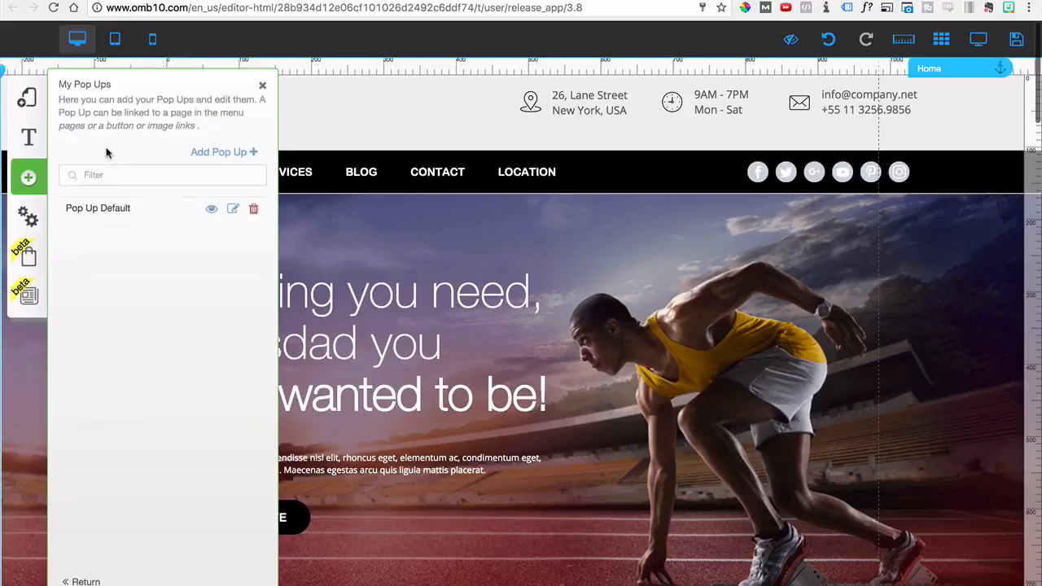
click(210, 211)
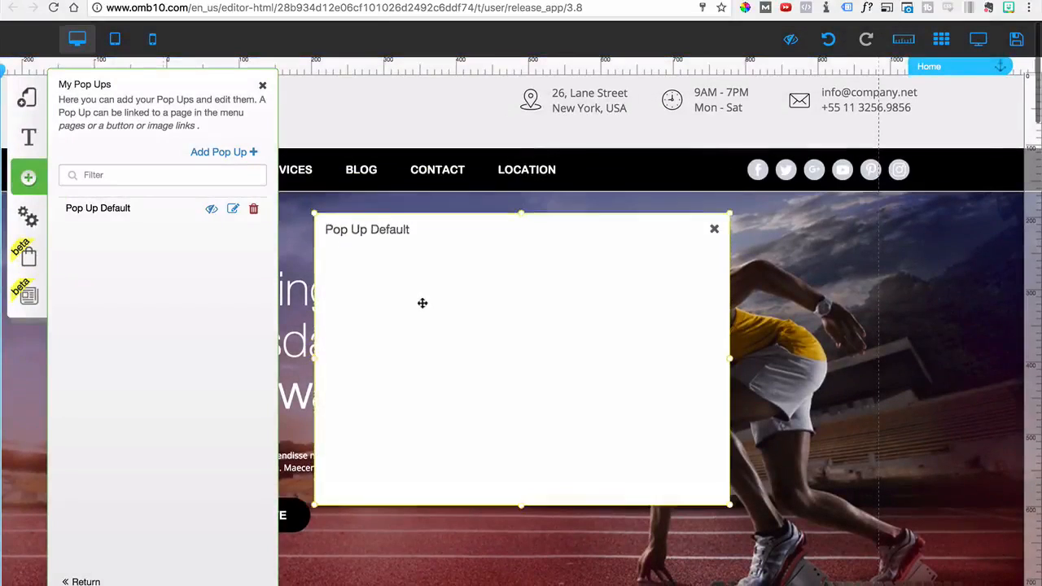
drag(422, 303, 407, 341)
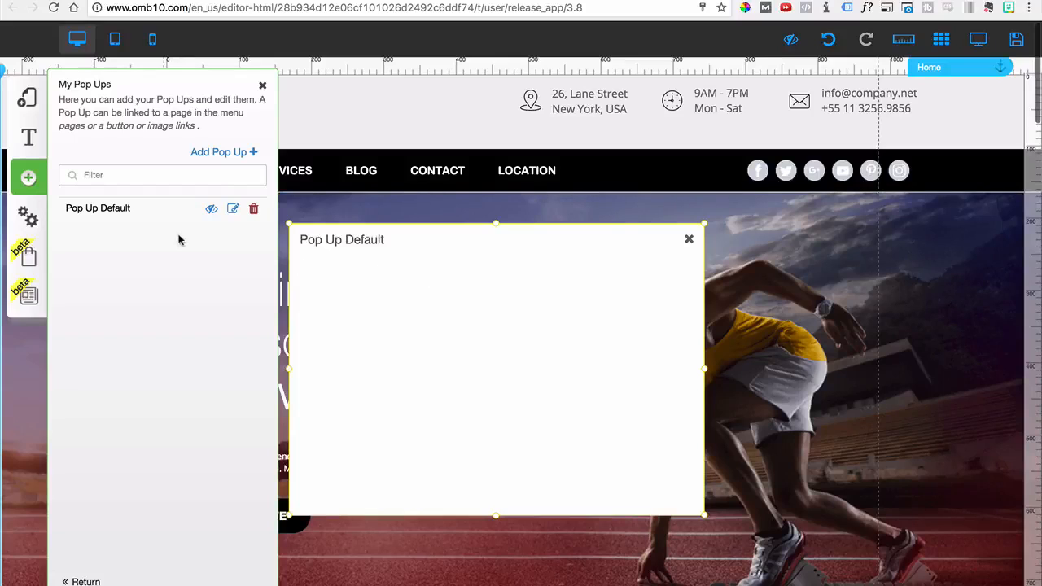
click(688, 242)
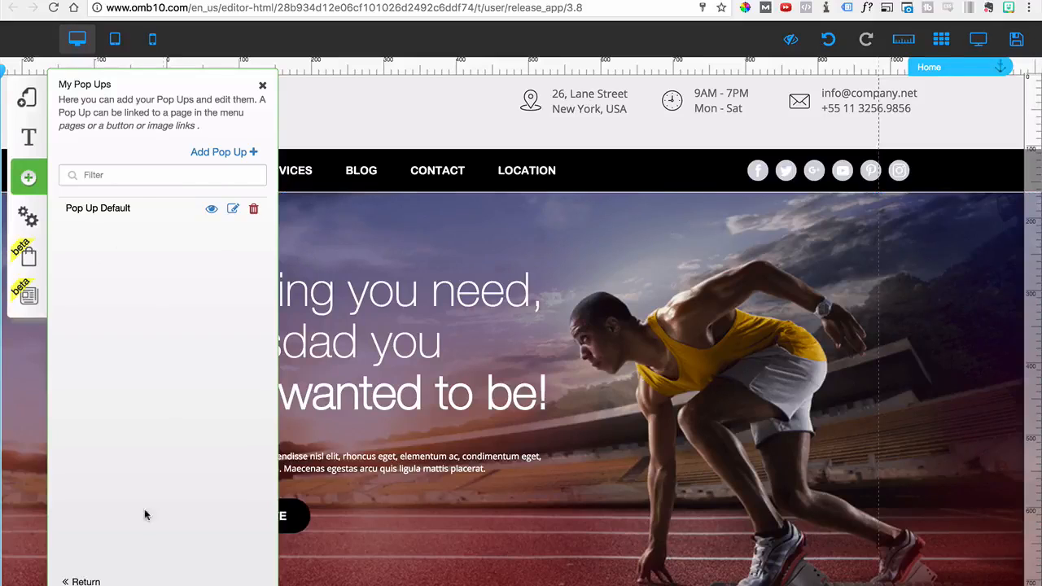
click(84, 581)
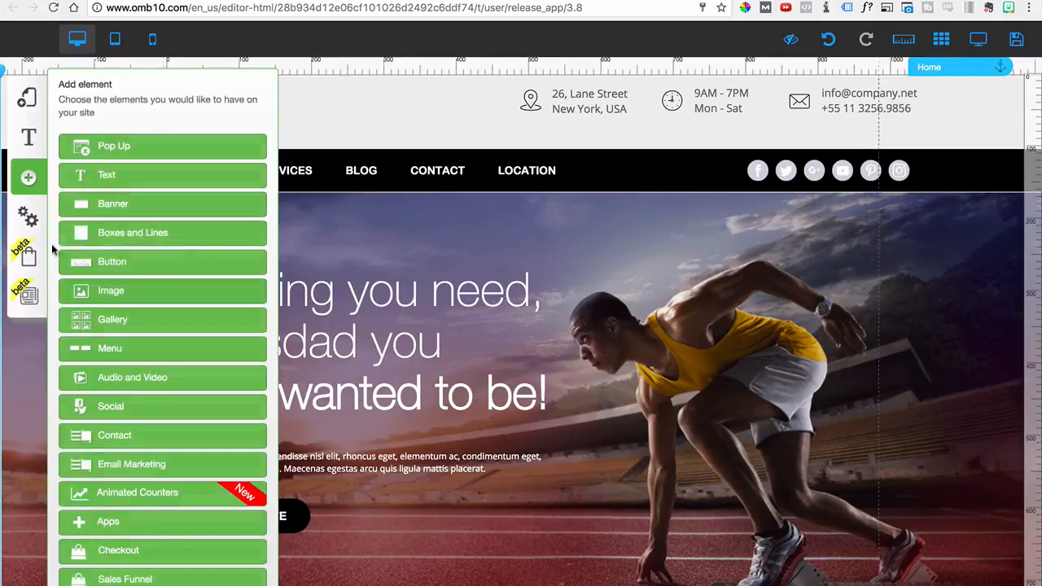
Insert a Title XL text element into the hero section, accepting an additional H1 on the page
click(106, 174)
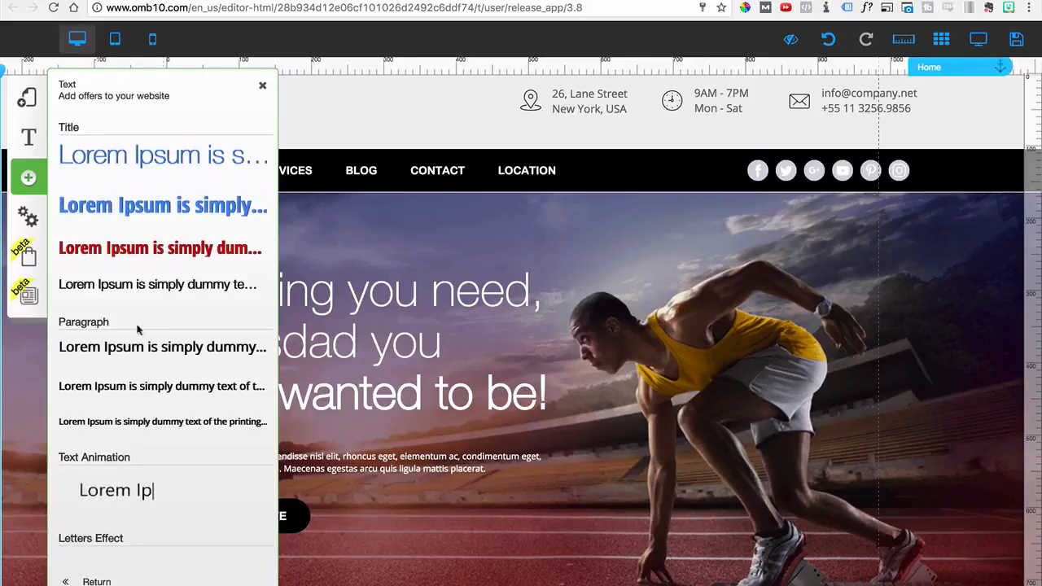
click(158, 146)
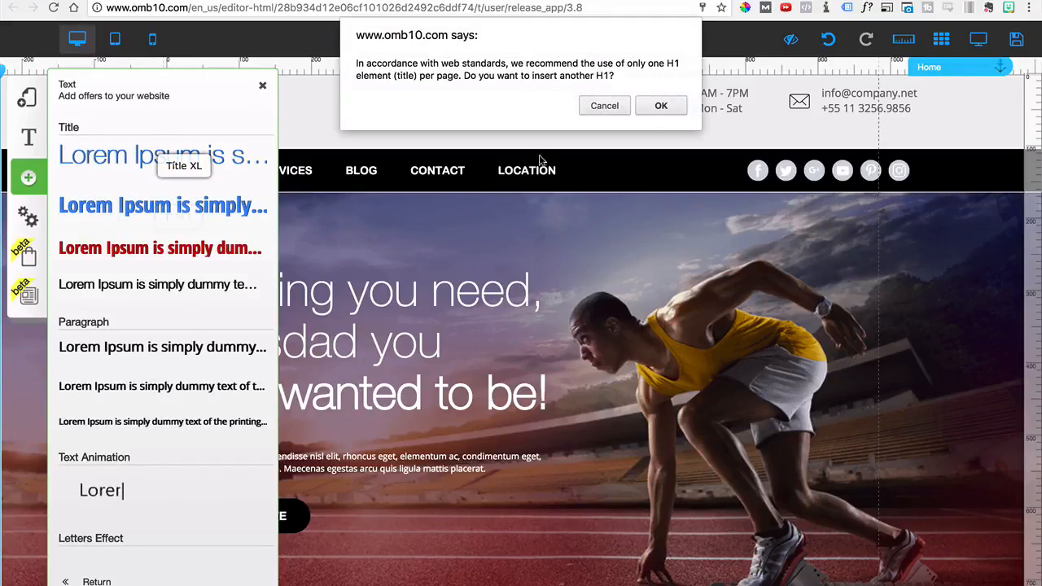
click(623, 107)
click(161, 157)
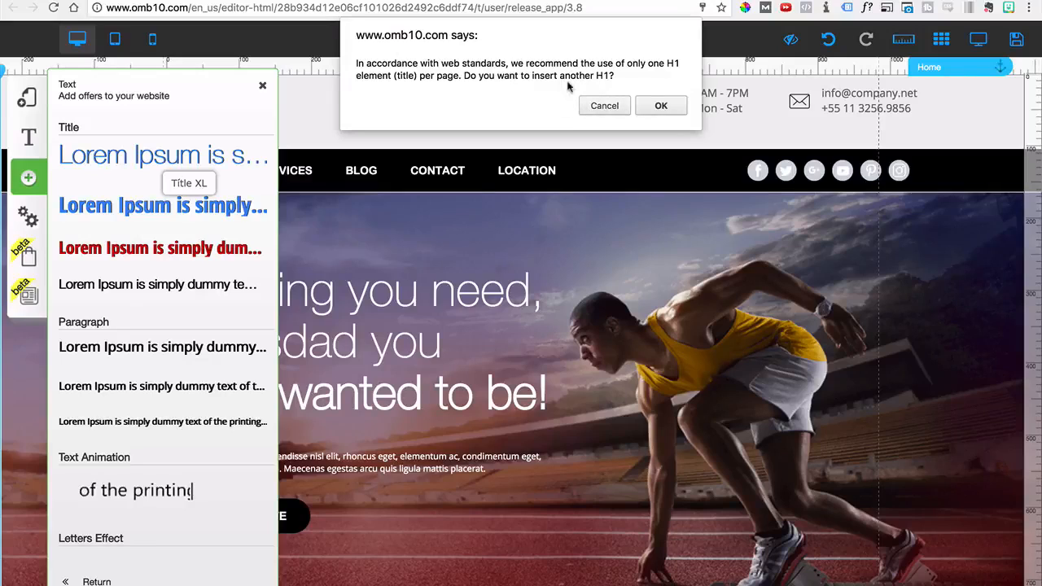
click(658, 107)
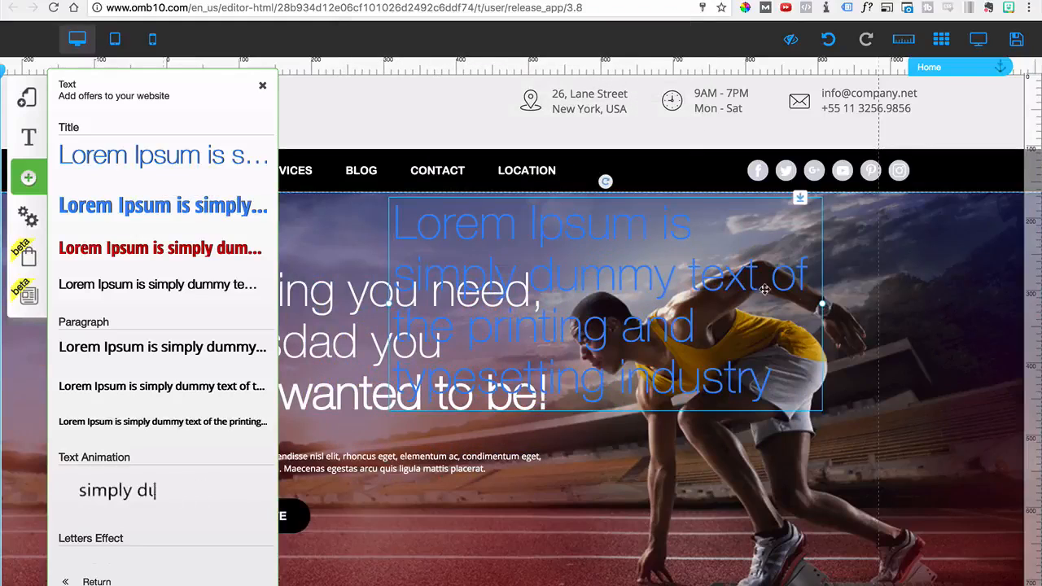
Replace the new title's placeholder text with "This is Simple!"
double_click(749, 283)
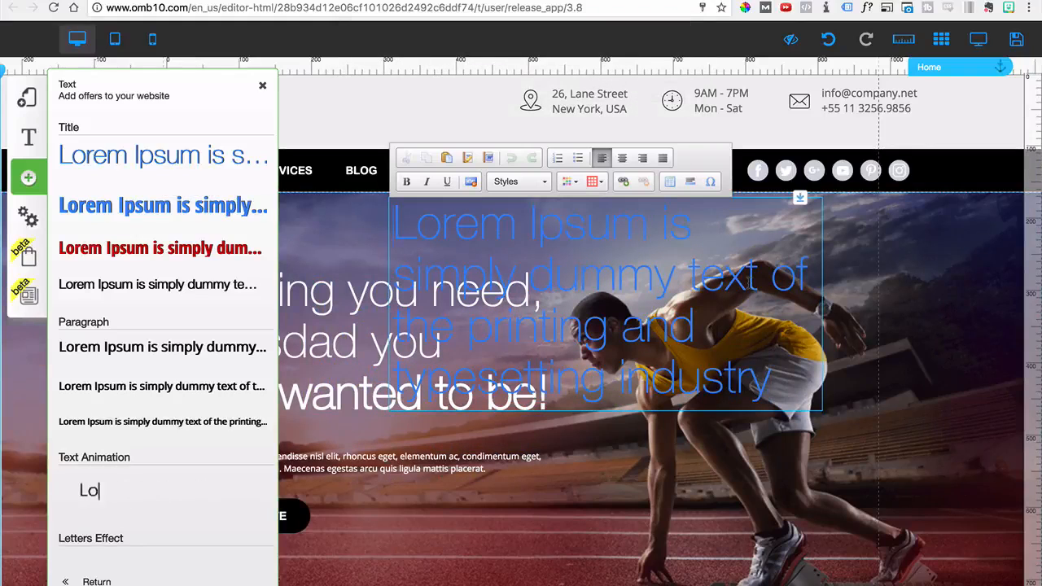
double_click(512, 252)
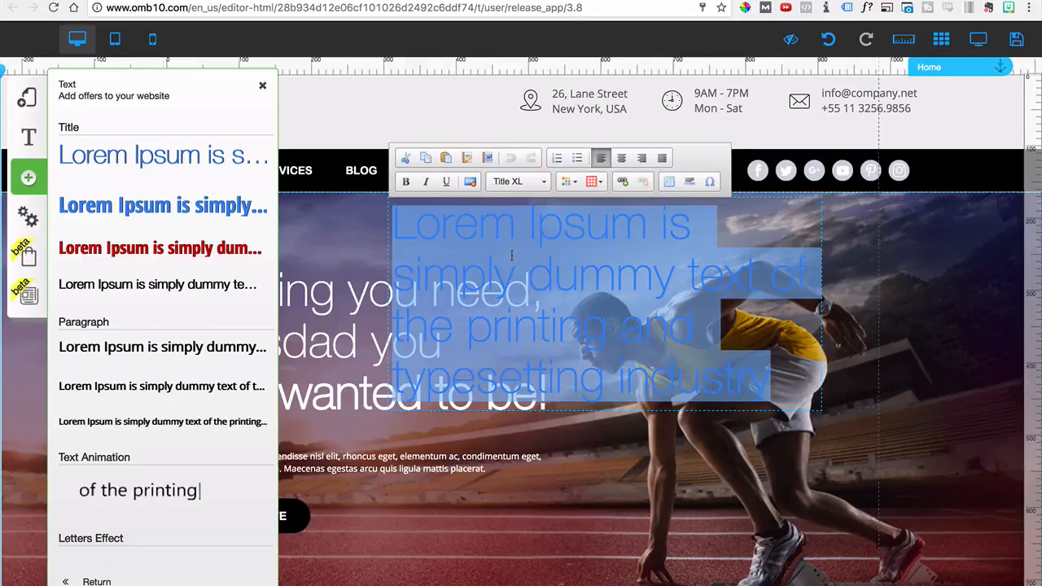
text(This is Simple!)
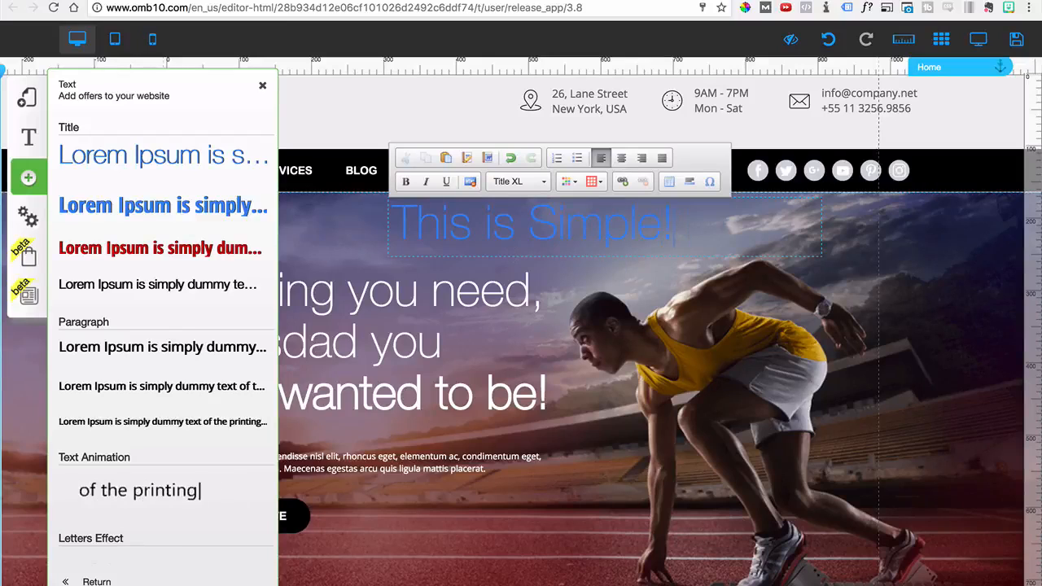
Make the "This is Simple!" title bold and white
key(super+a)
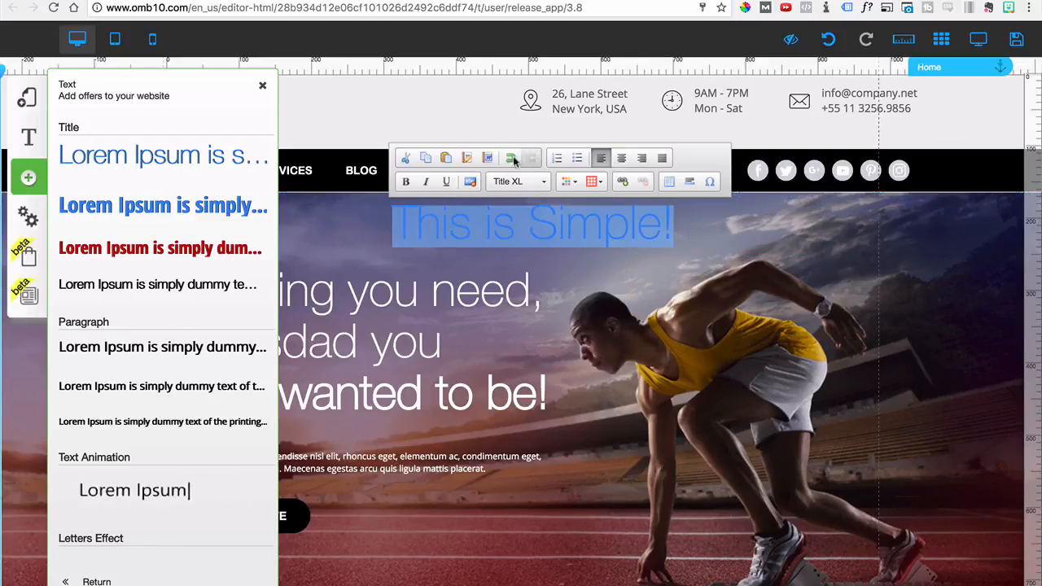
click(409, 182)
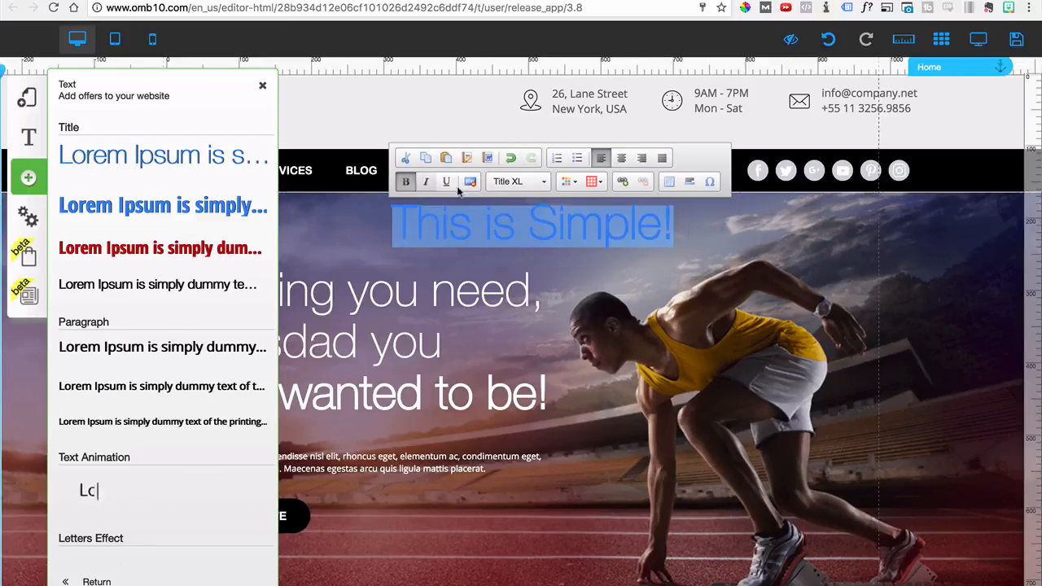
click(570, 183)
click(662, 266)
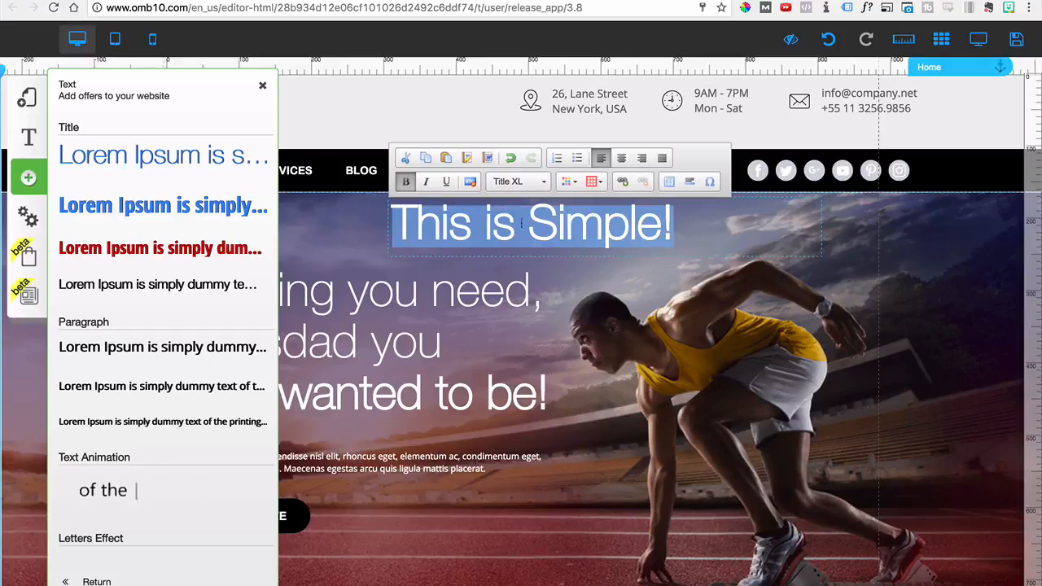
Move the "This is Simple!" title to the right within the hero section and delete it
click(607, 265)
drag(607, 229, 741, 231)
right_click(742, 230)
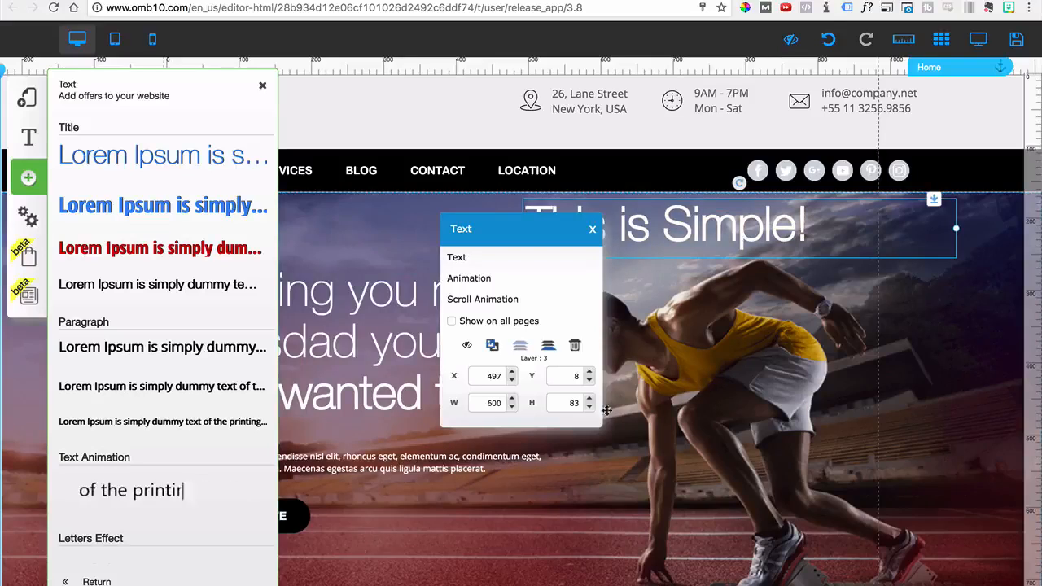
click(575, 348)
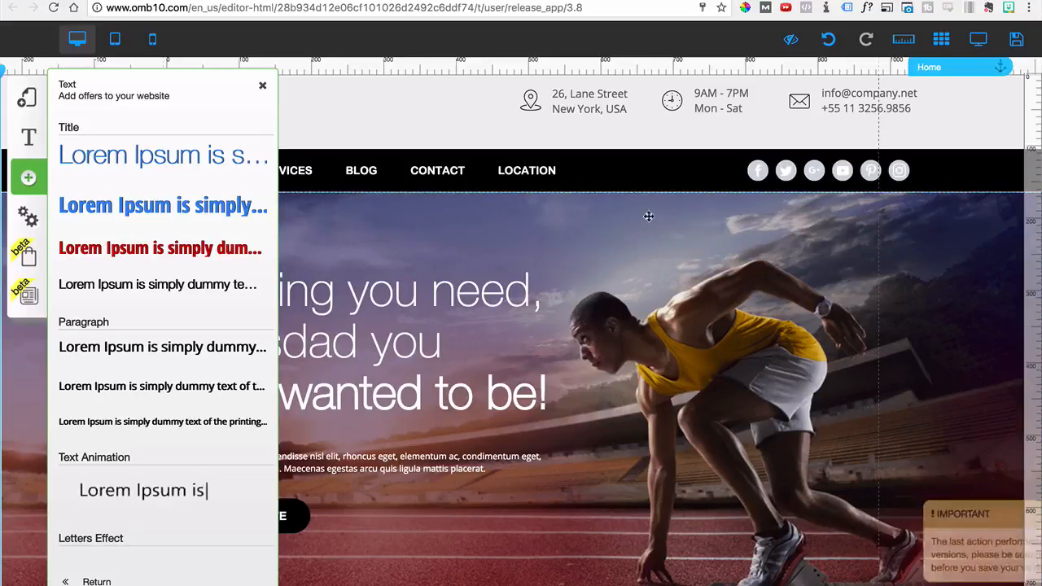
Insert the light blue rectangular Personalized button into the hero section and place it below the paragraph text
click(28, 182)
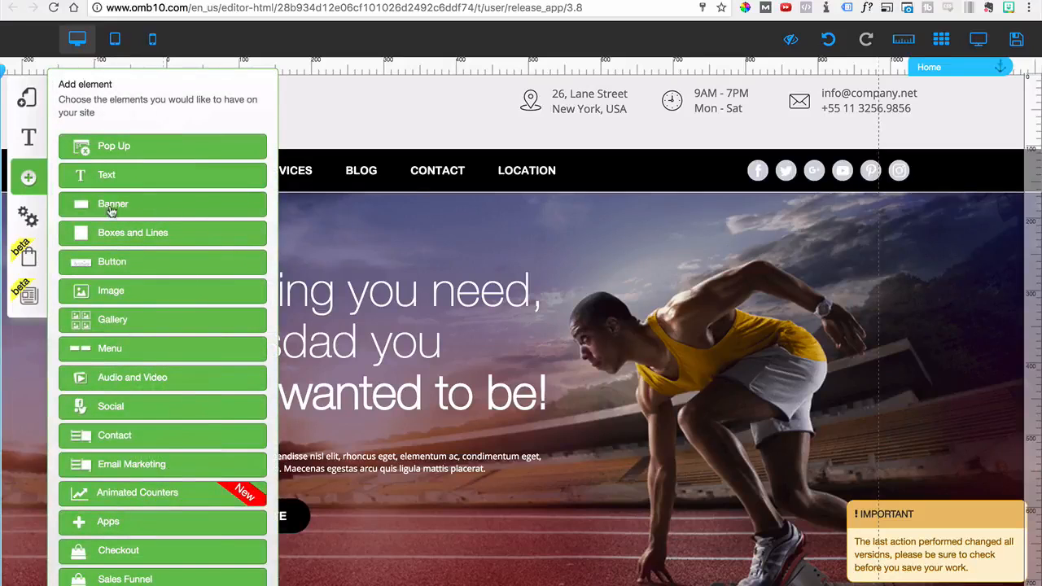
click(120, 263)
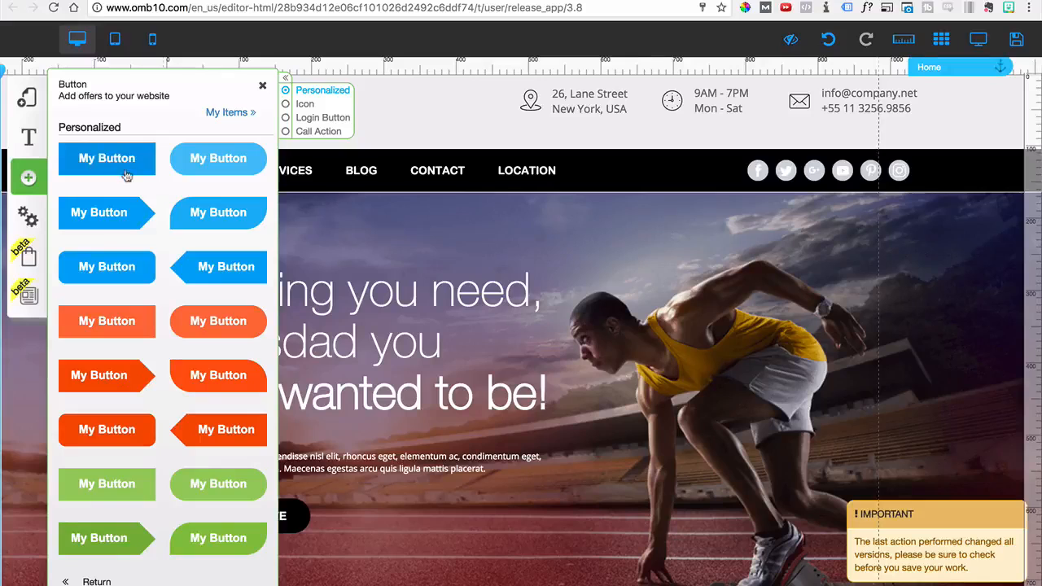
drag(125, 175, 739, 247)
drag(577, 227, 562, 511)
Try to give the new button a web address link with the address left empty, and delete the button
click(563, 514)
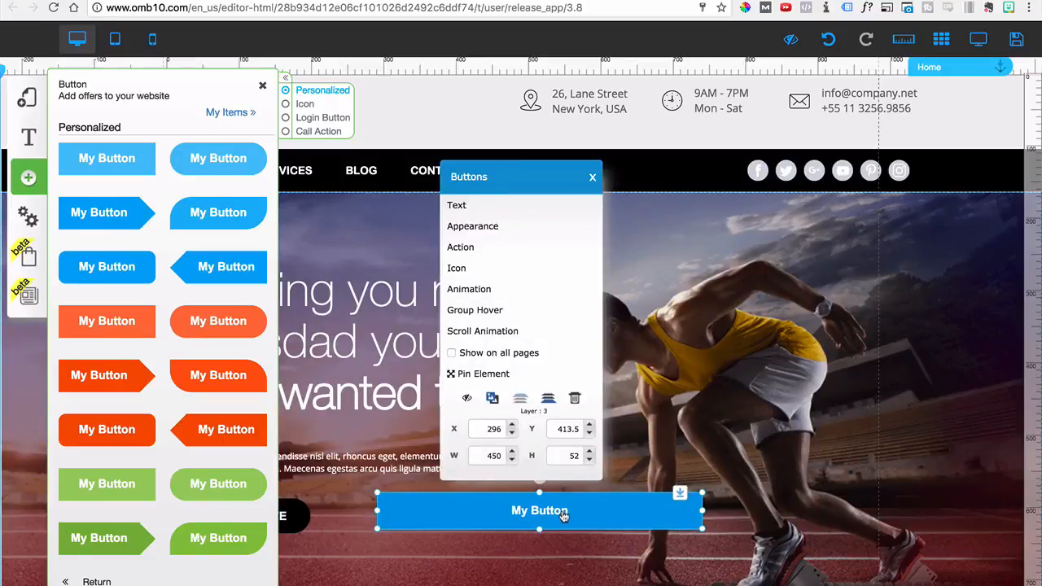
click(461, 248)
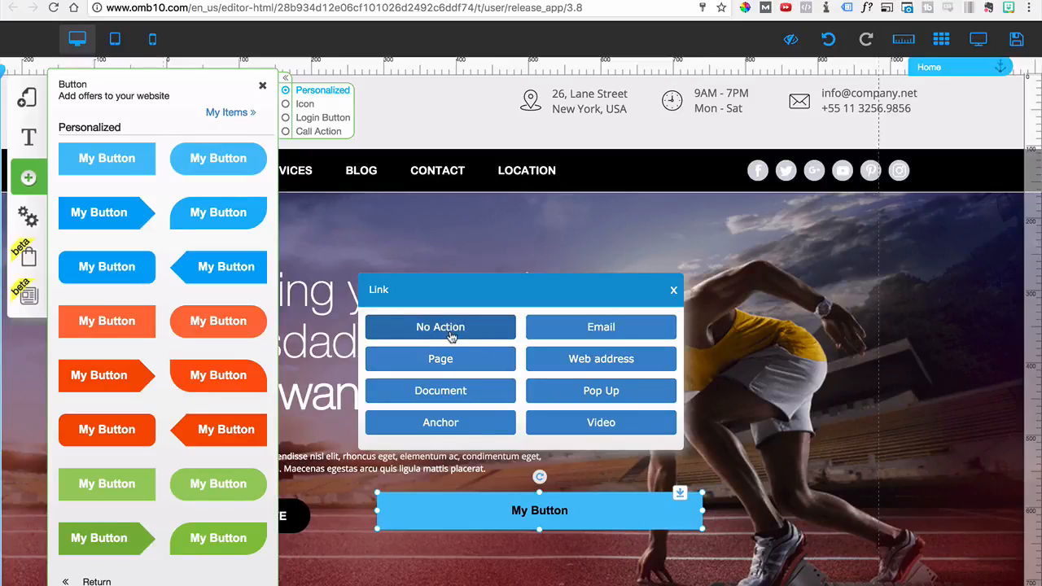
click(608, 366)
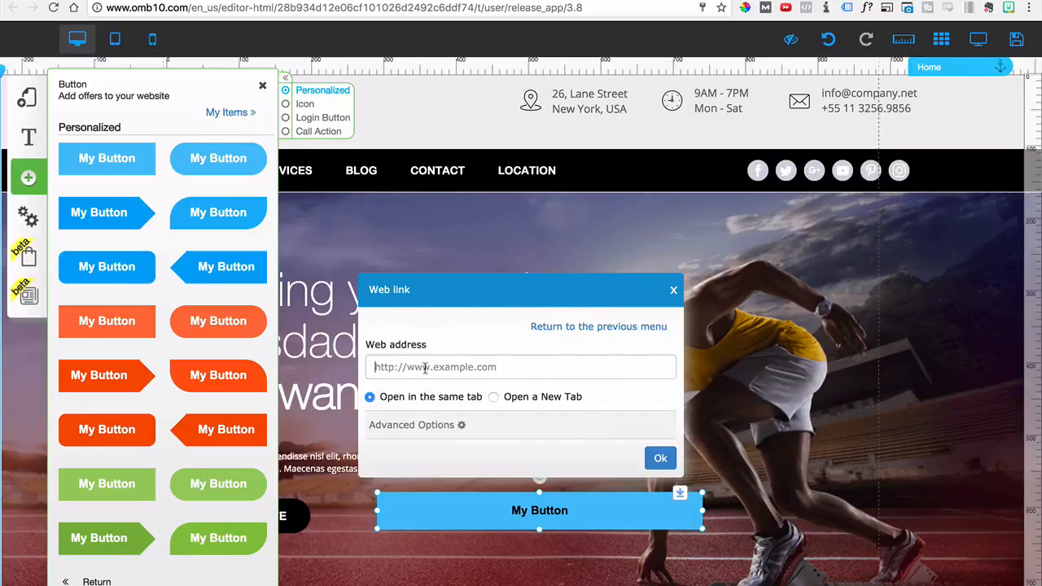
click(402, 366)
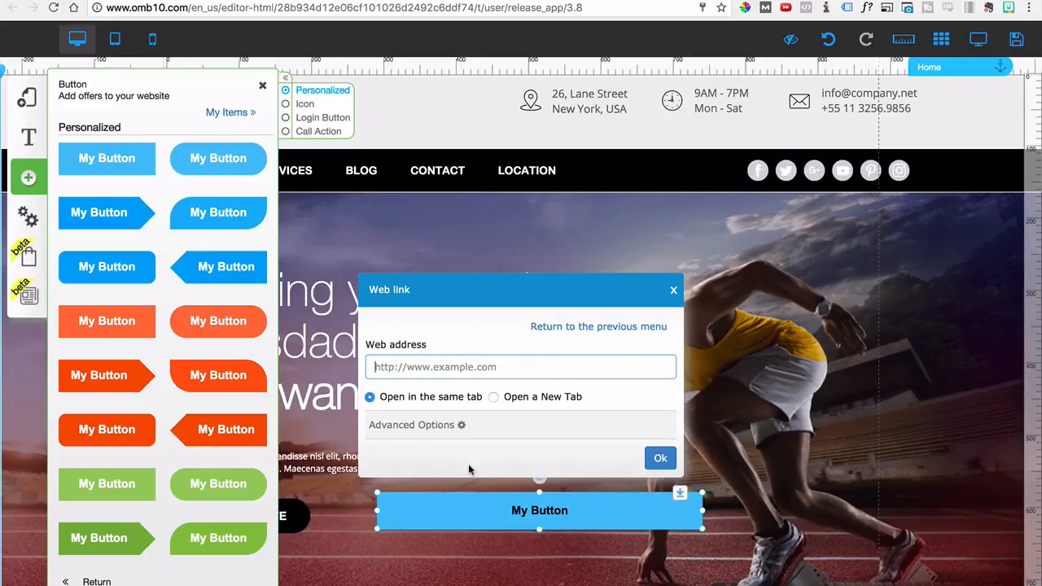
click(658, 458)
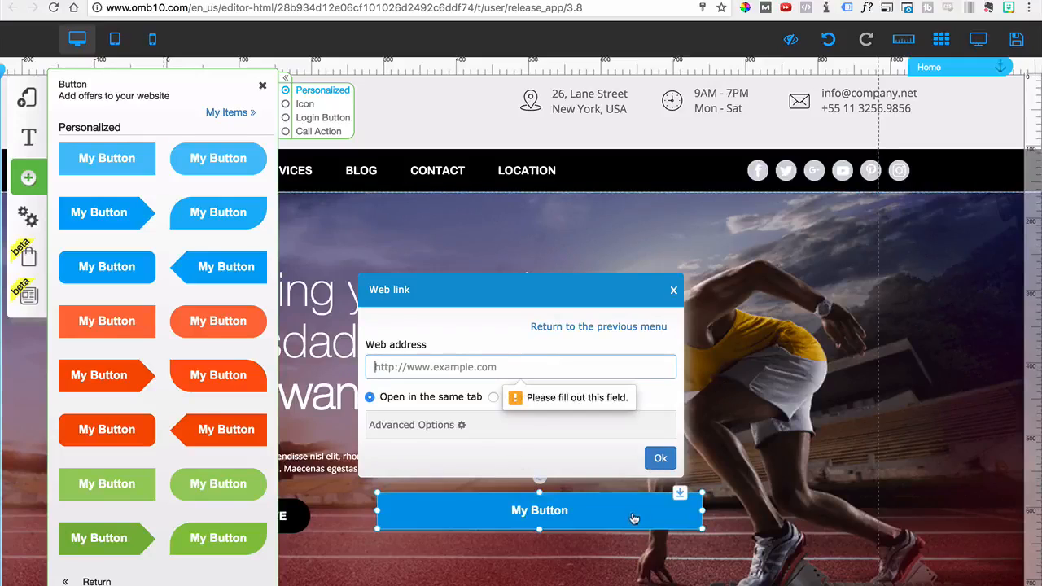
click(673, 291)
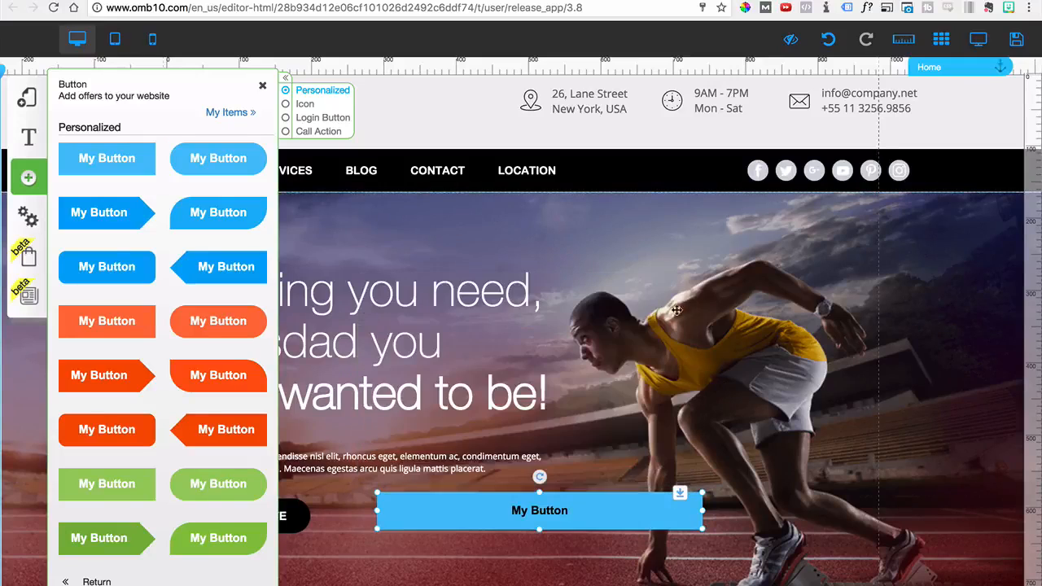
click(631, 514)
click(575, 398)
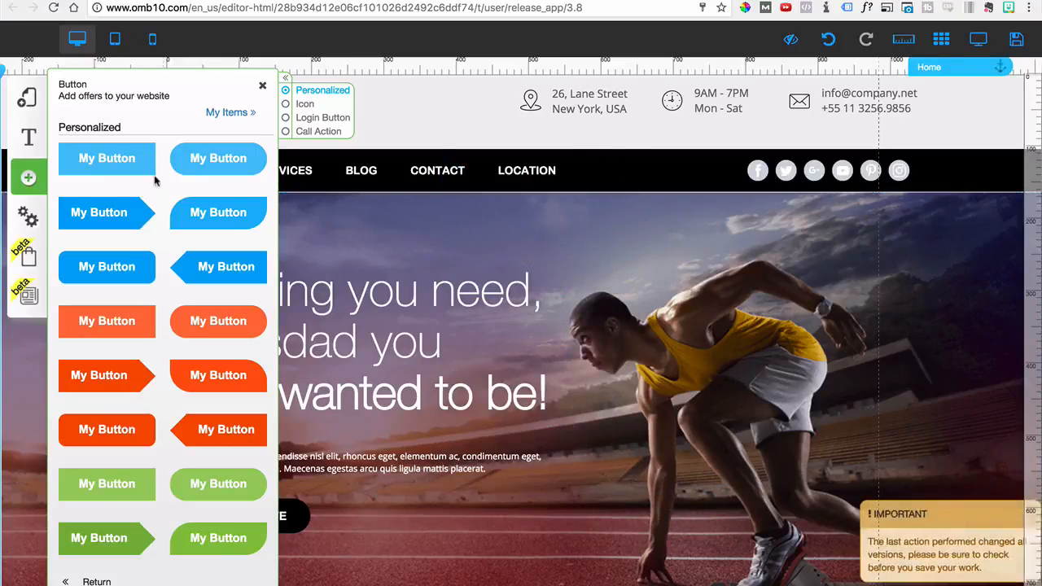
Browse the available button designs in the Personalized, Icon, Login Button and Call Action categories
scroll(173, 274, down, 1)
scroll(173, 274, up, 1)
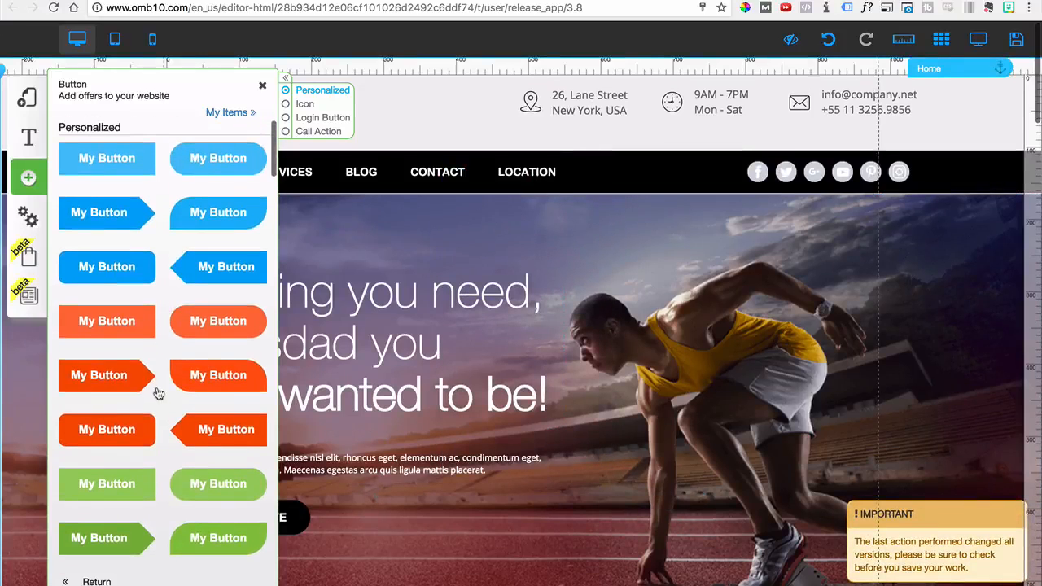
scroll(151, 302, down, 1)
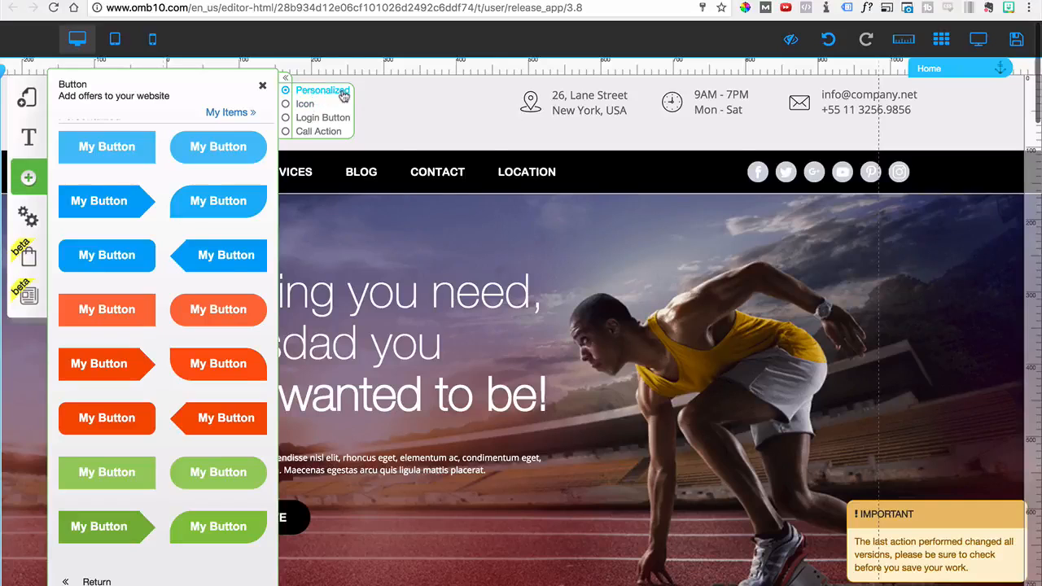
click(307, 106)
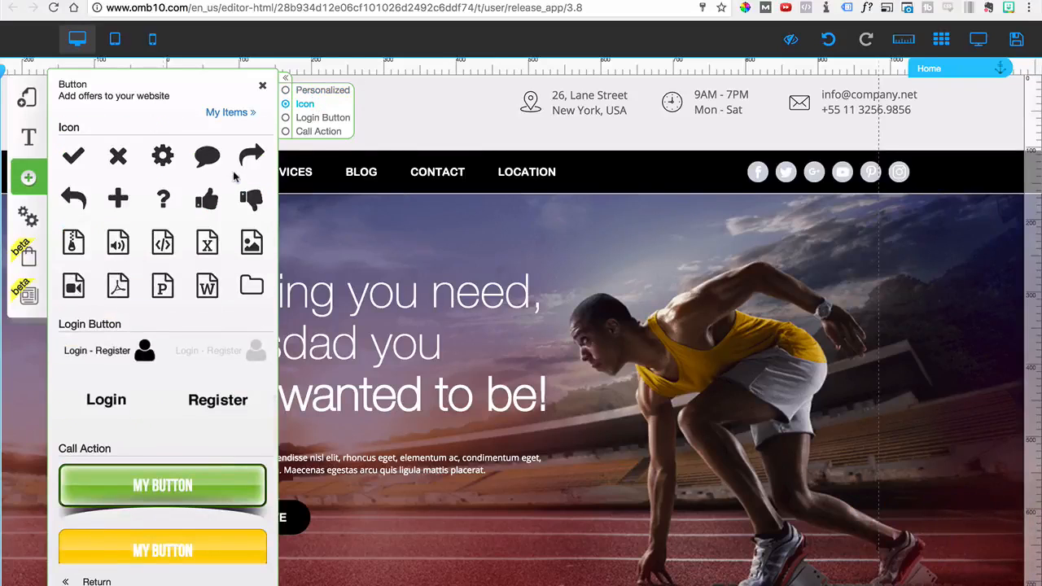
click(314, 121)
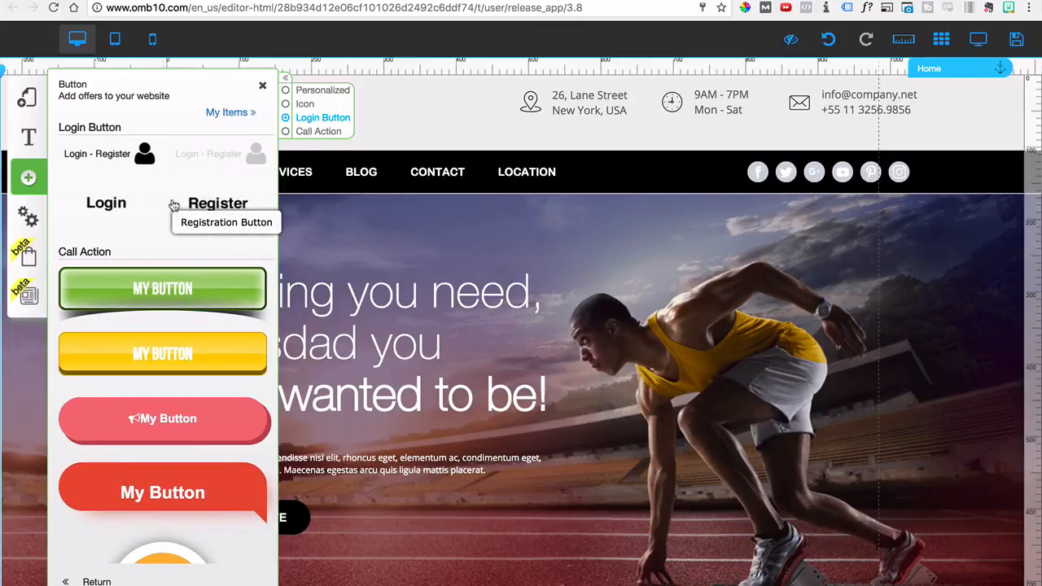
click(321, 131)
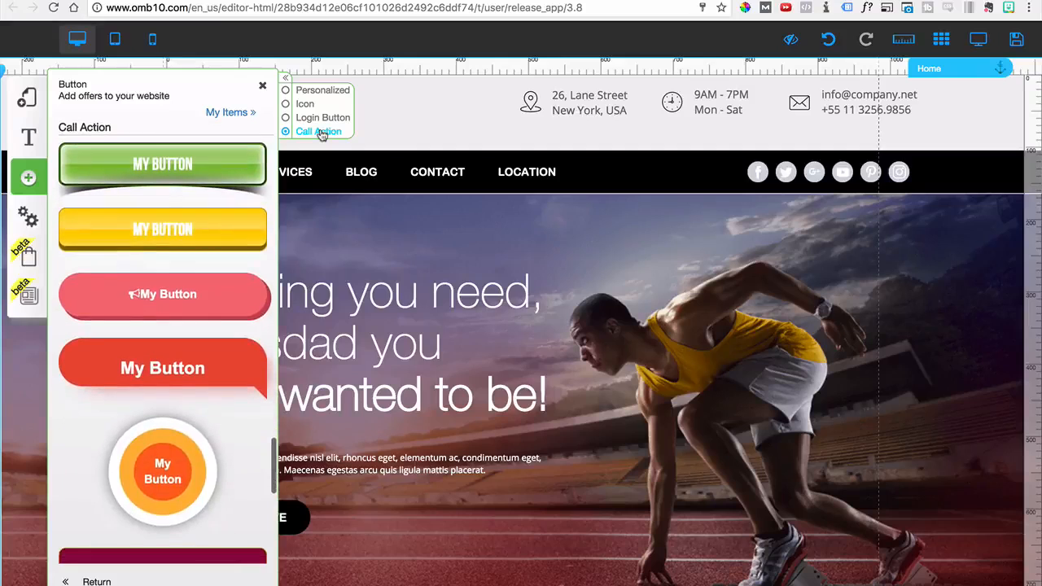
Add the blue Call Action button with the downward pointer to the hero section at about 524 by 95, and delete it
scroll(191, 257, down, 10)
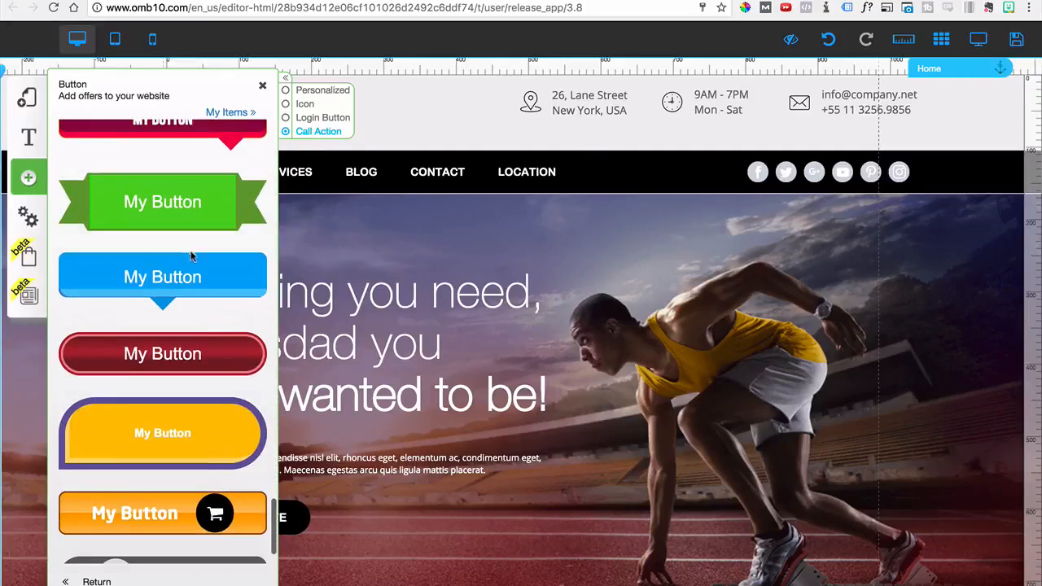
click(186, 275)
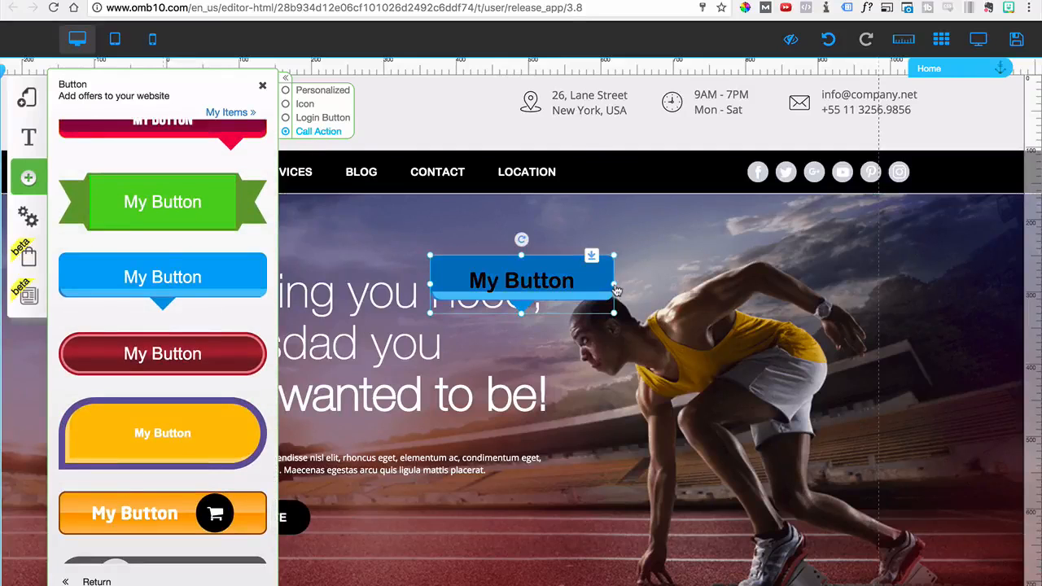
drag(616, 283, 812, 277)
drag(619, 312, 620, 360)
drag(619, 262, 618, 293)
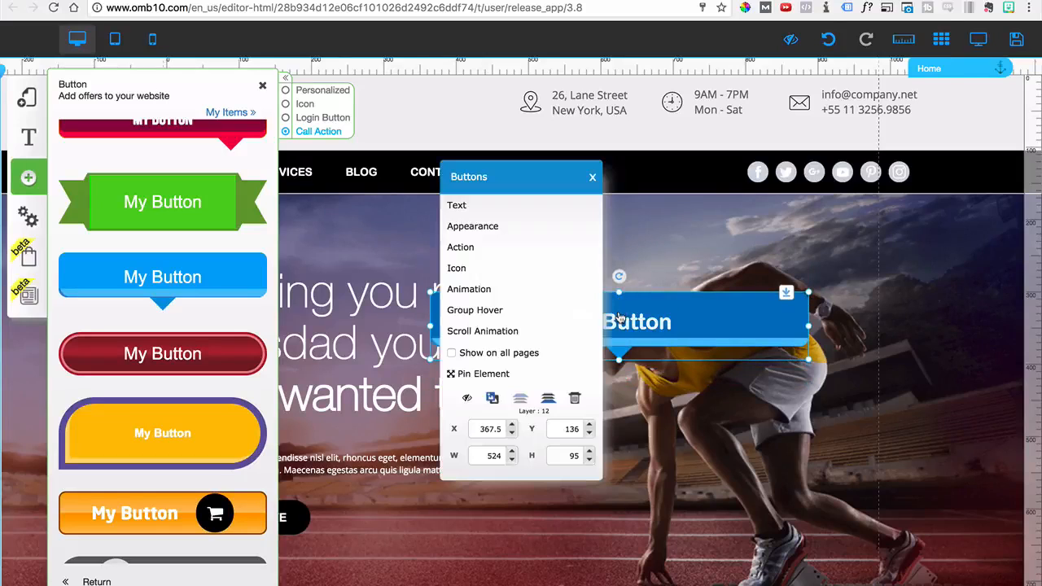
click(574, 399)
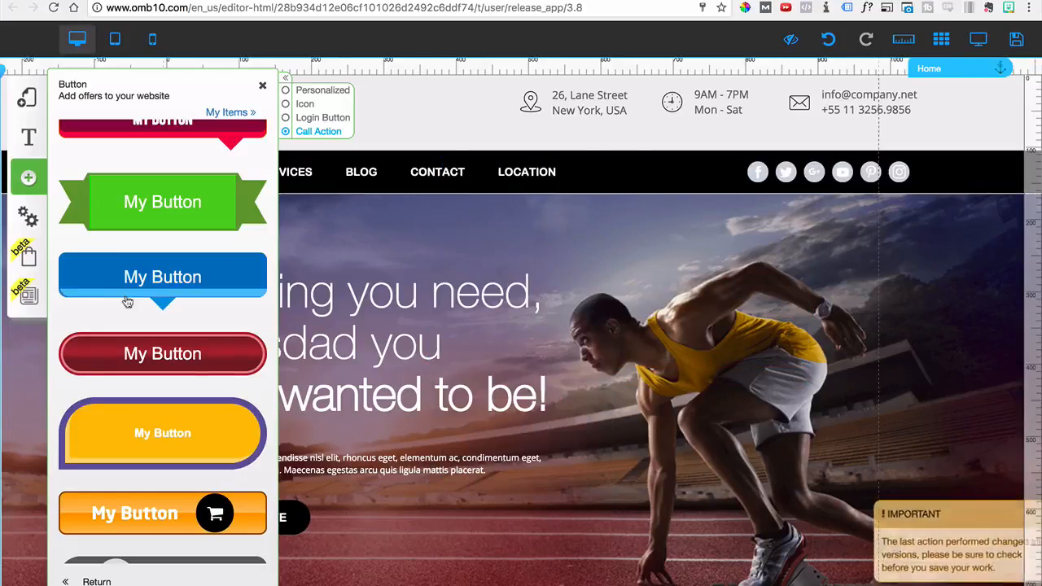
Insert an Image Hover element into the hero section
click(90, 581)
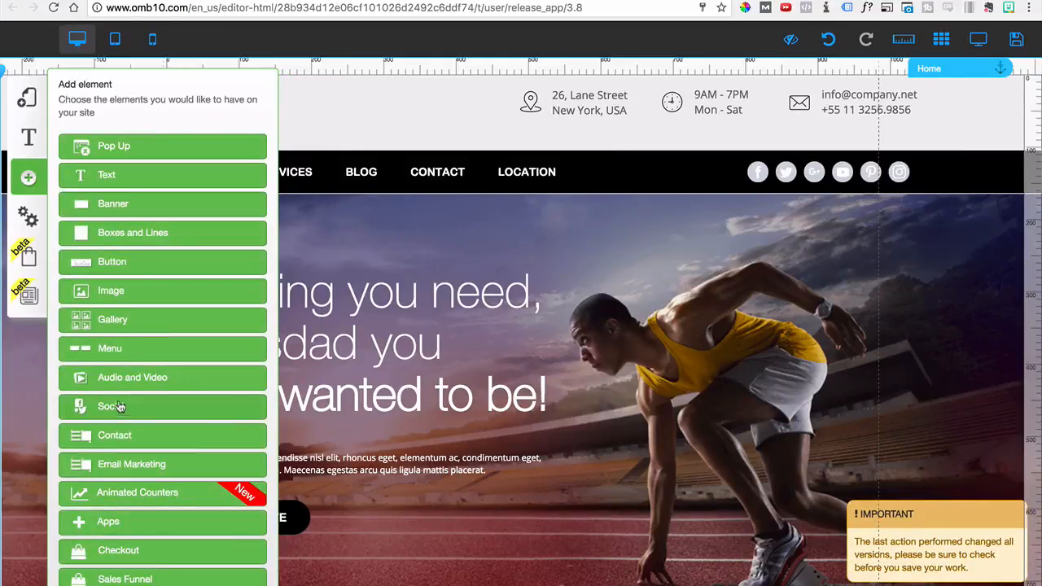
click(98, 295)
scroll(122, 342, down, 1)
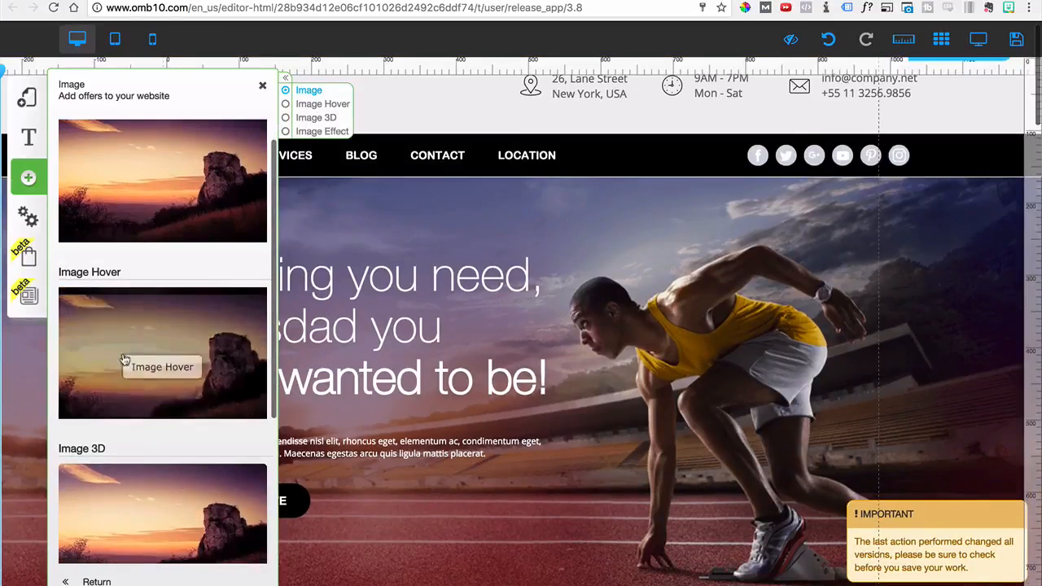
scroll(159, 293, down, 2)
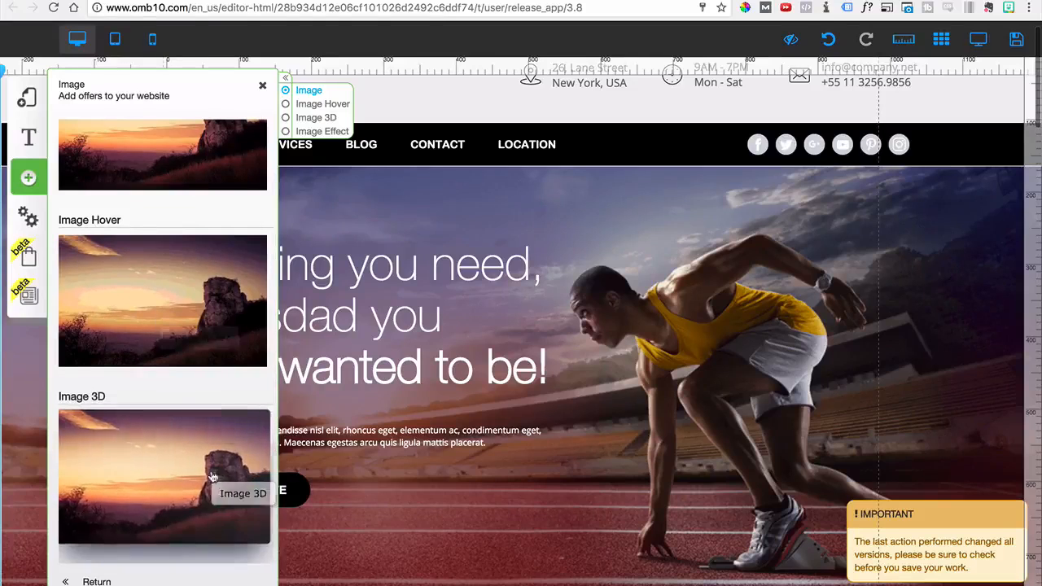
click(130, 296)
drag(590, 440, 639, 353)
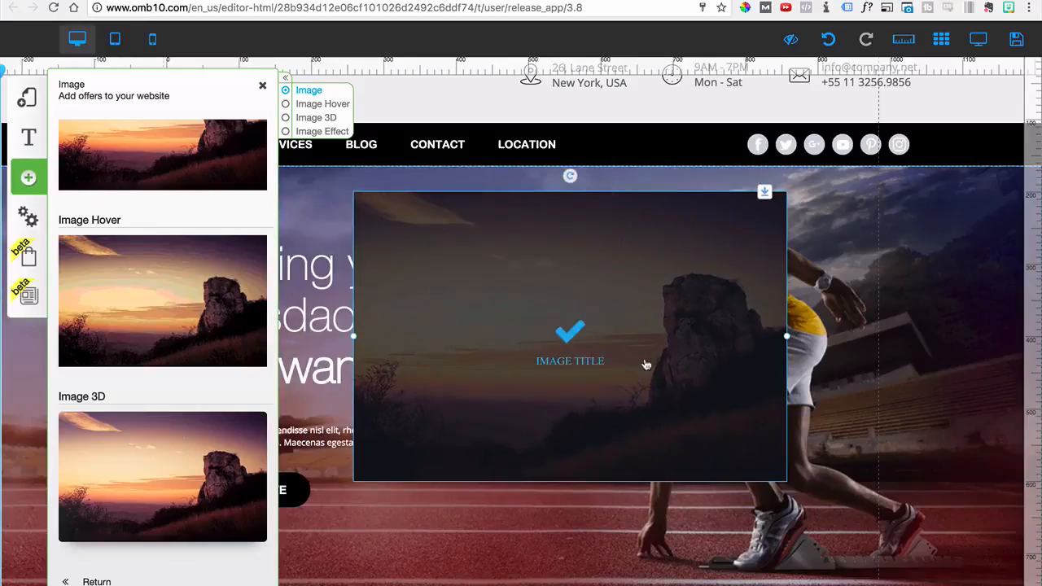
Replace the hover image's picture with the dragon fruit market stall photo from the uploaded files
click(646, 363)
click(476, 194)
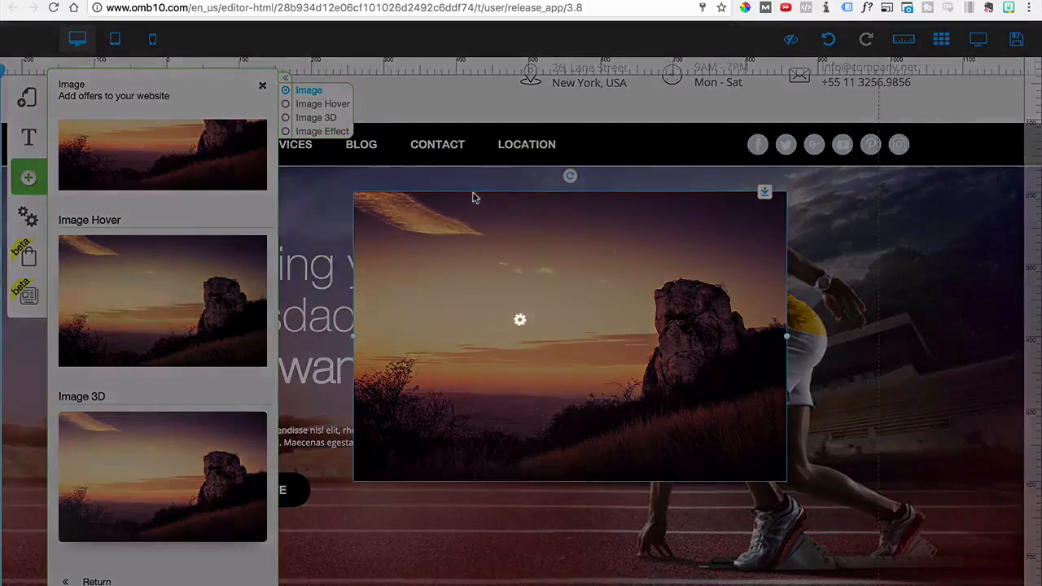
click(717, 281)
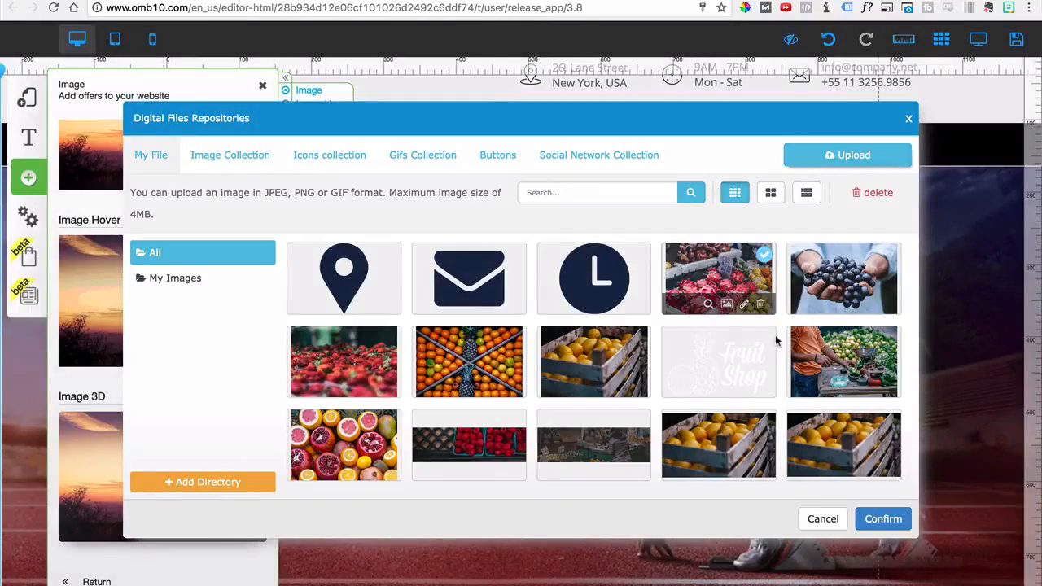
click(882, 518)
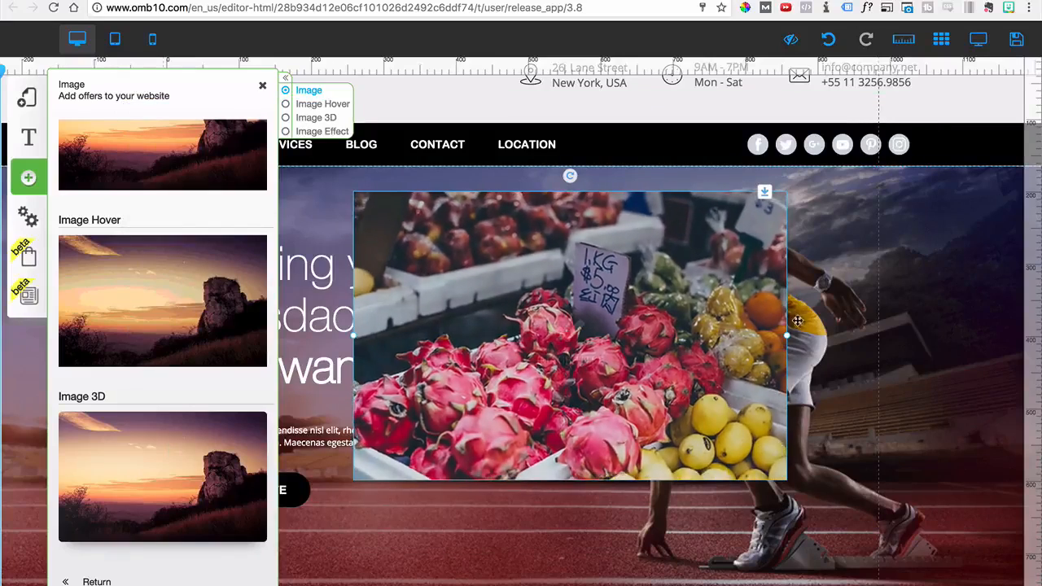
Shrink the fruit image to about 249 wide and move it over the runner in the hero section
drag(786, 337, 533, 337)
drag(500, 261, 821, 348)
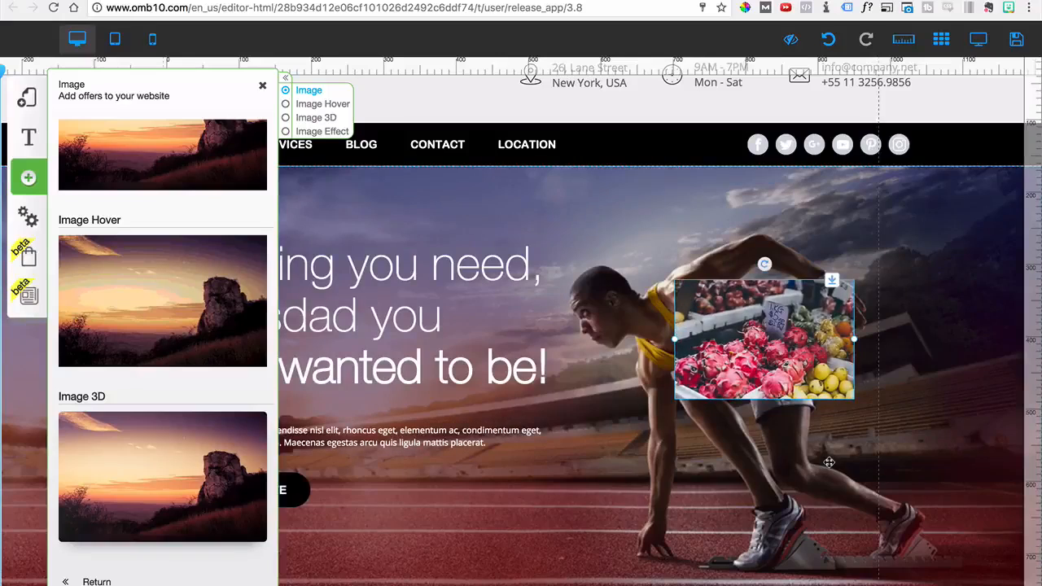
Preview the page to check the fruit image's hover effect, and return to editing
click(977, 39)
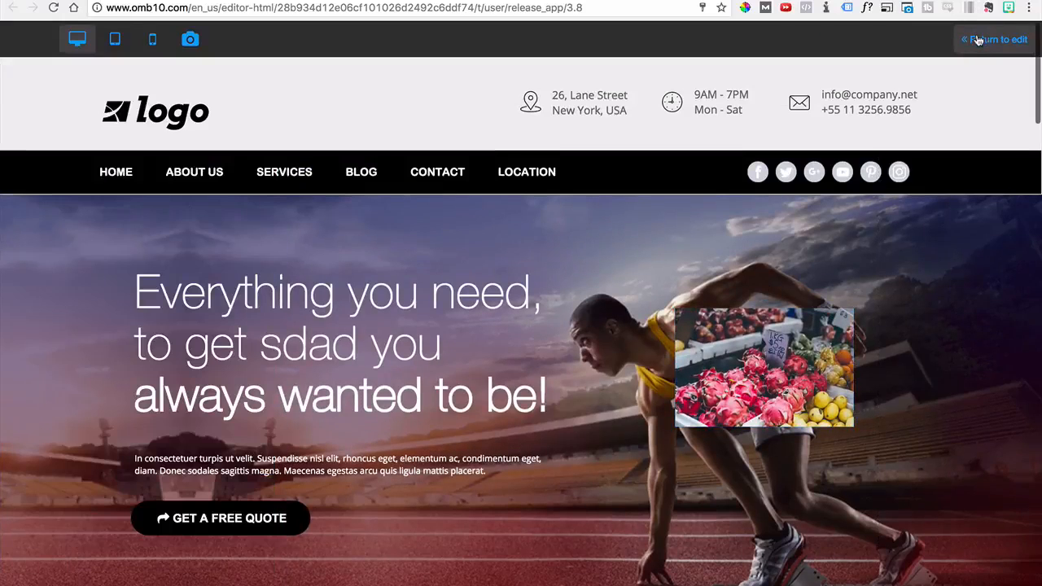
mouse_move(786, 375)
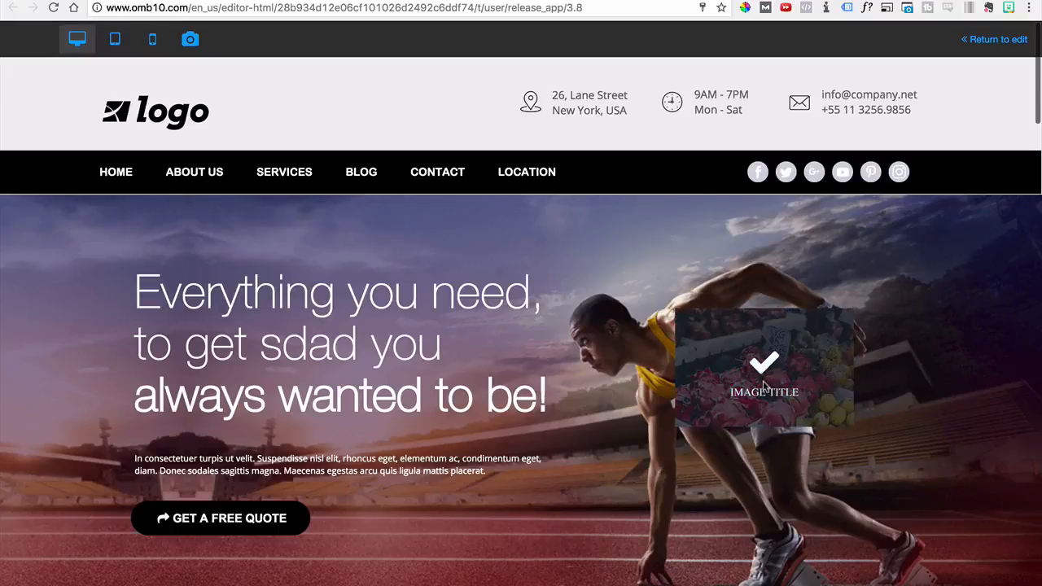
click(977, 40)
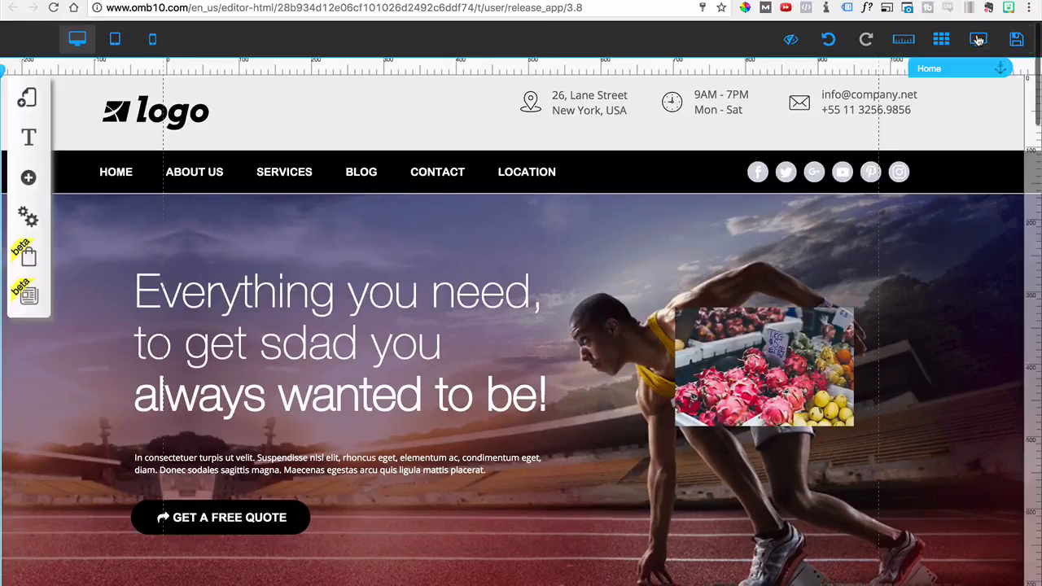
Delete the fruit hover image from the hero section
click(805, 353)
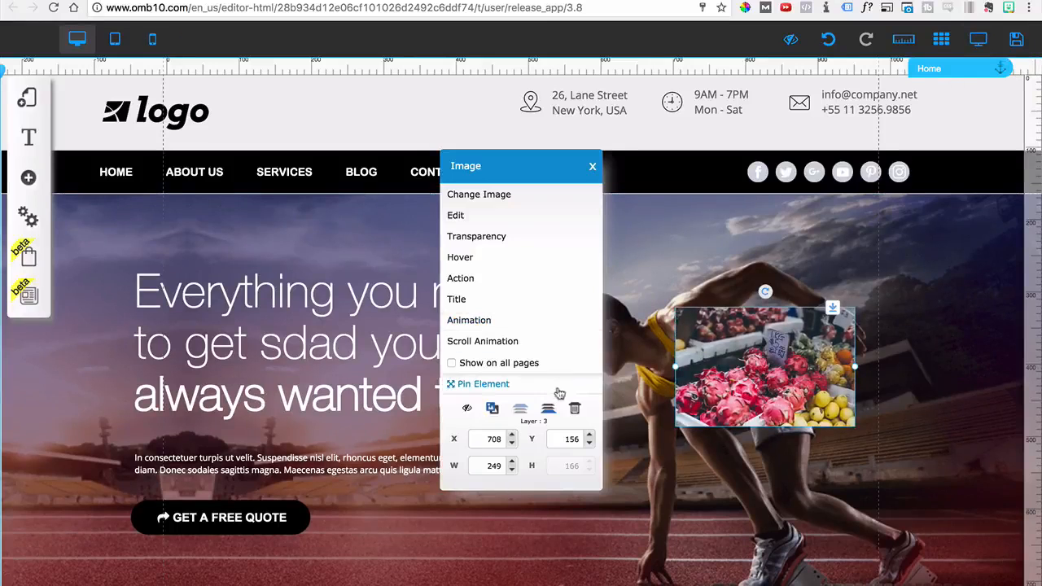
click(575, 408)
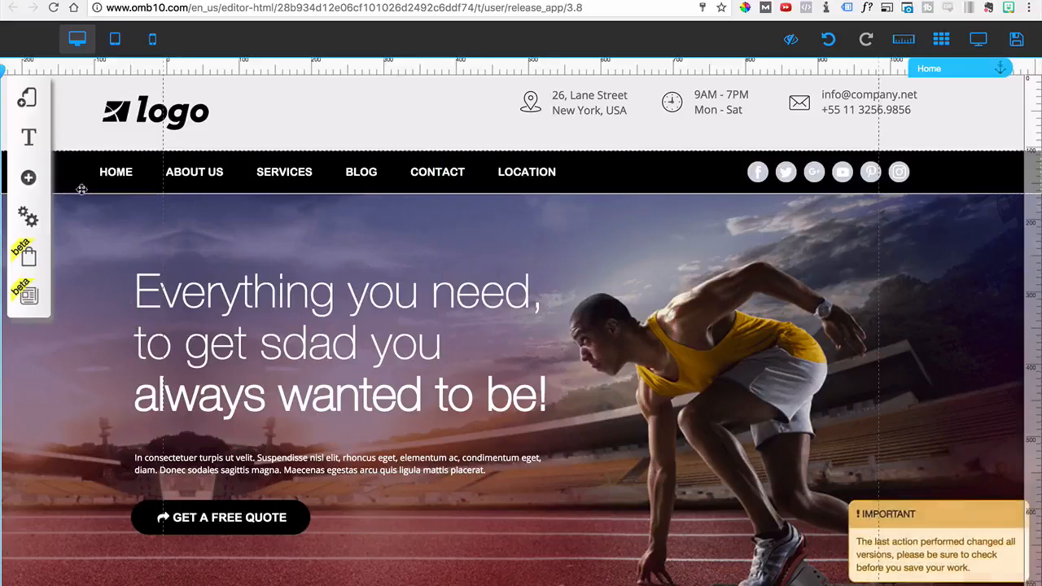
Open the addable gallery elements and examine the Image Gallery and Hover Gallery designs
click(28, 177)
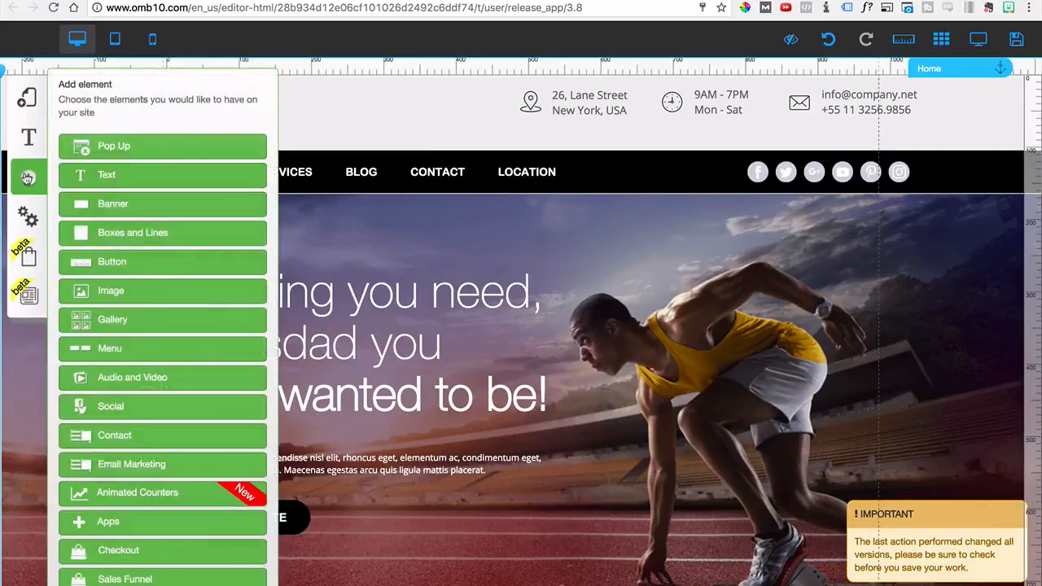
click(113, 319)
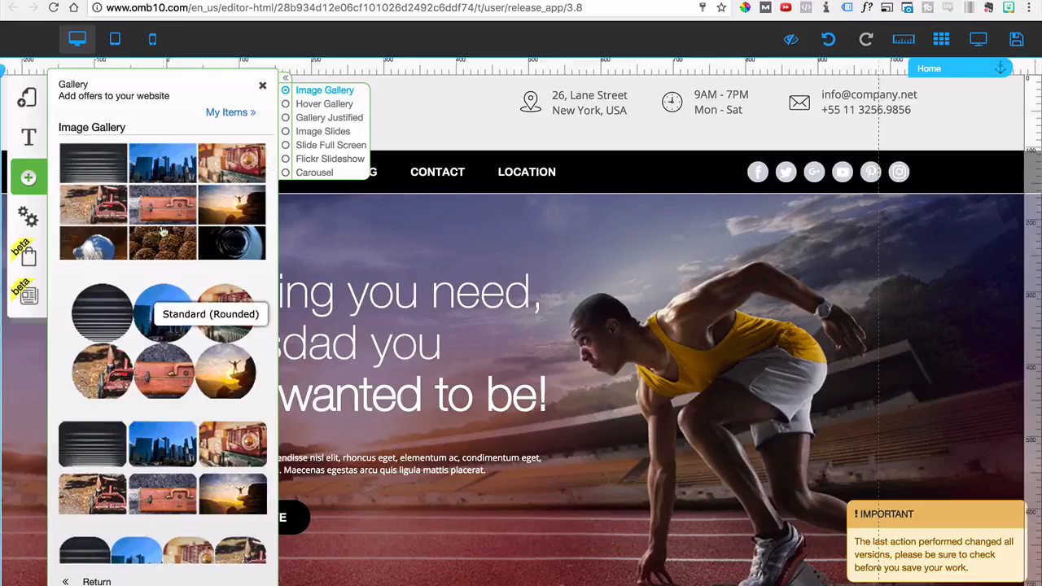
scroll(164, 185, down, 3)
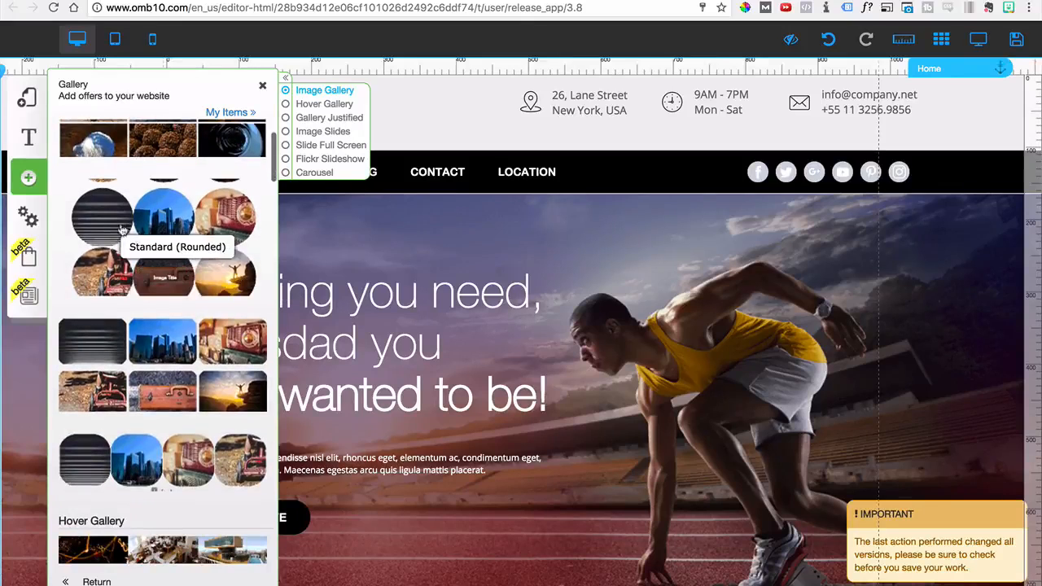
scroll(124, 276, down, 2)
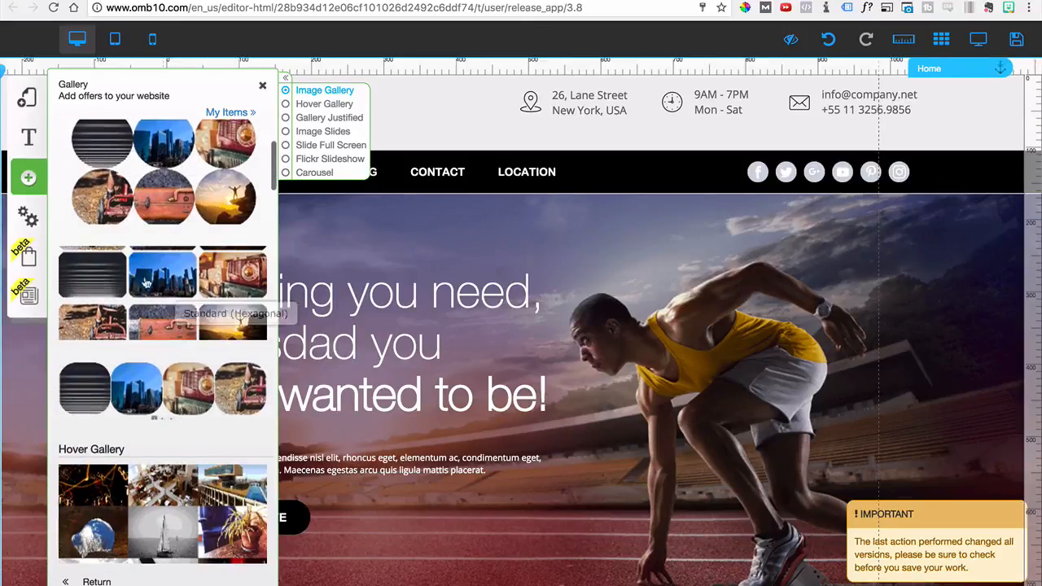
scroll(126, 319, down, 2)
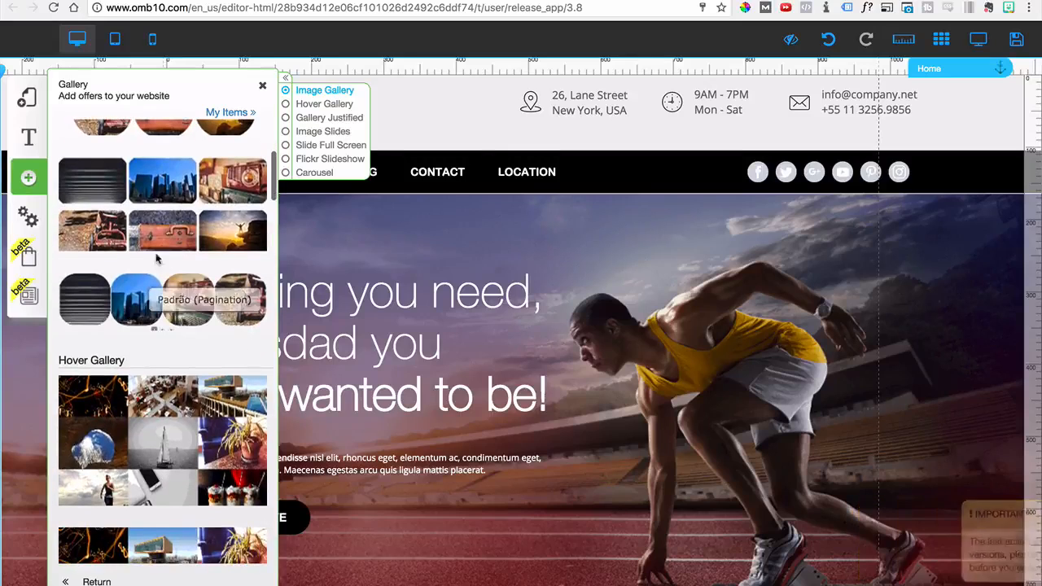
scroll(175, 337, down, 2)
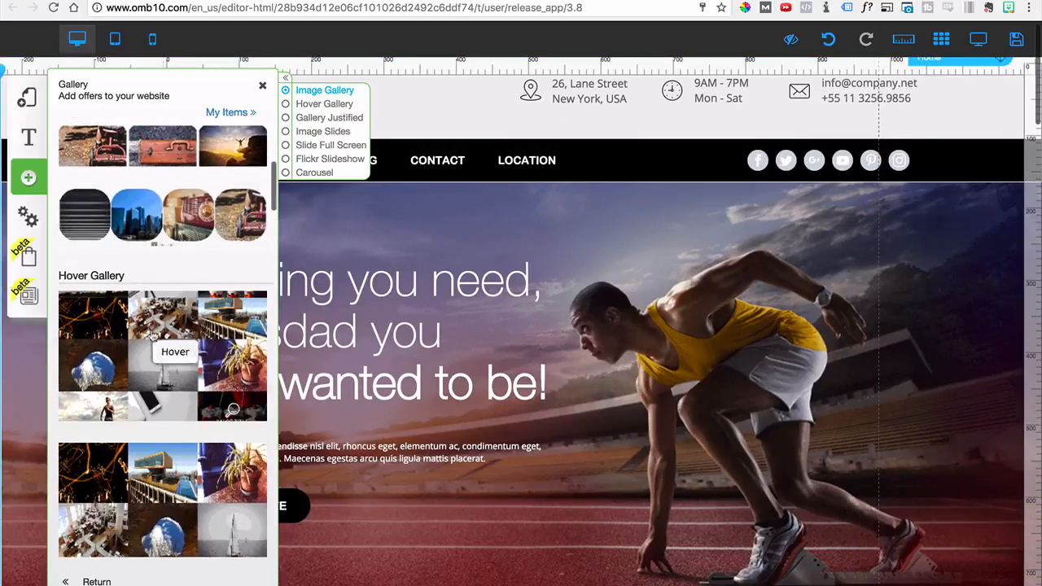
scroll(199, 391, down, 2)
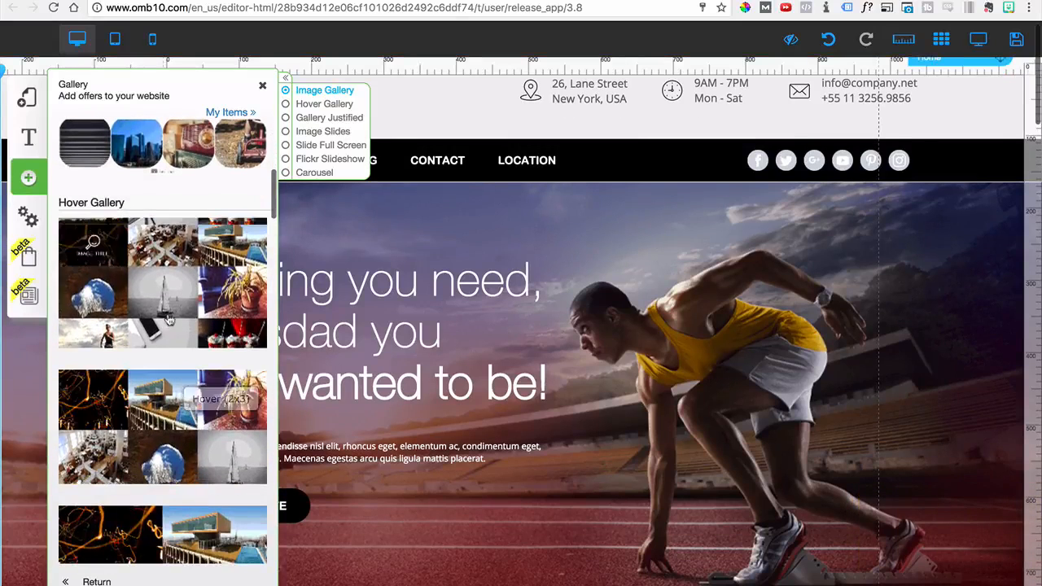
scroll(184, 403, down, 1)
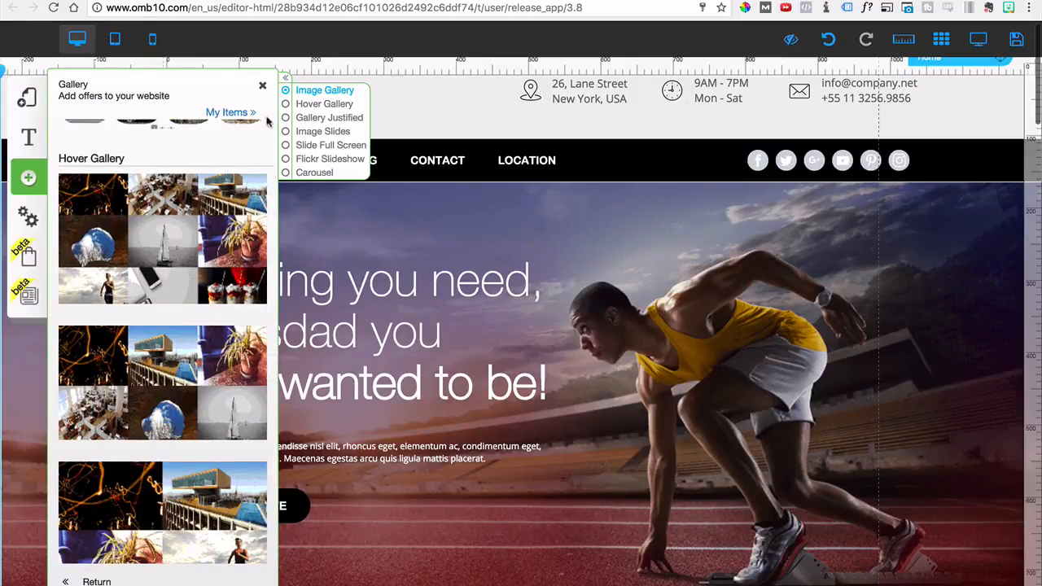
Examine the Gallery Justified, Image Slides, Slide Full Screen, Flickr Slideshow and Carousel gallery designs
click(315, 119)
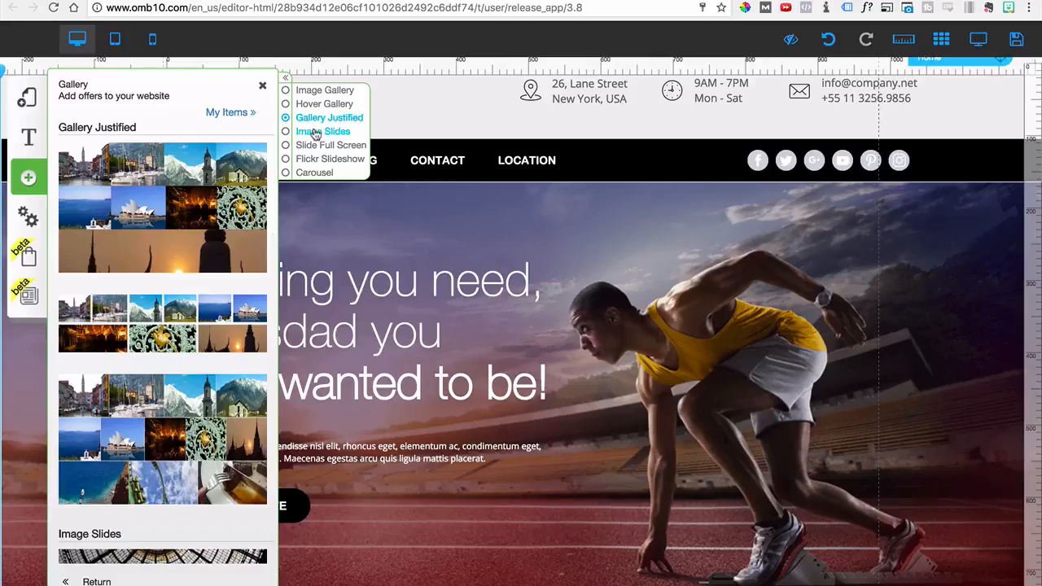
click(313, 131)
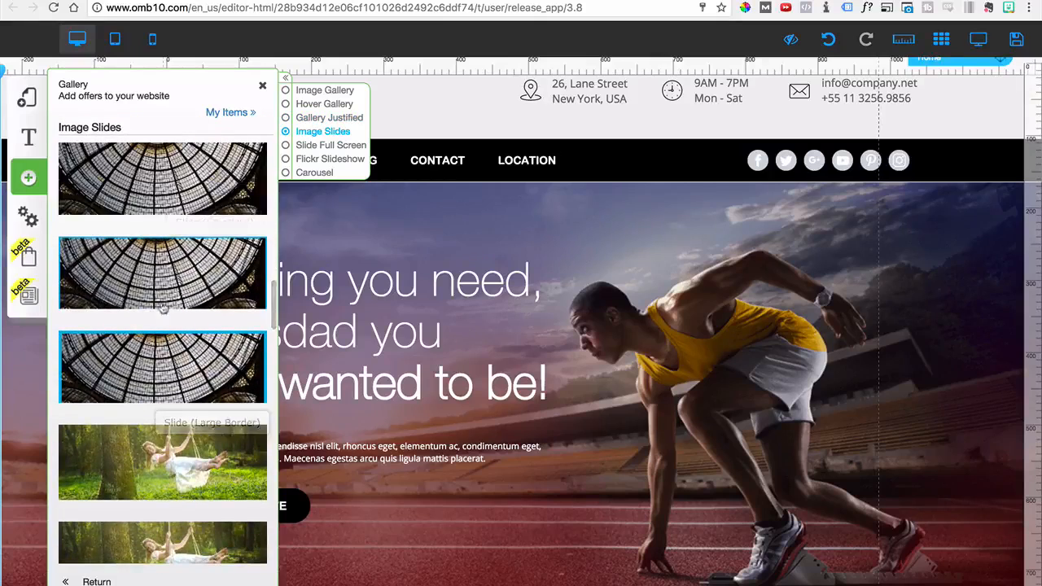
click(309, 147)
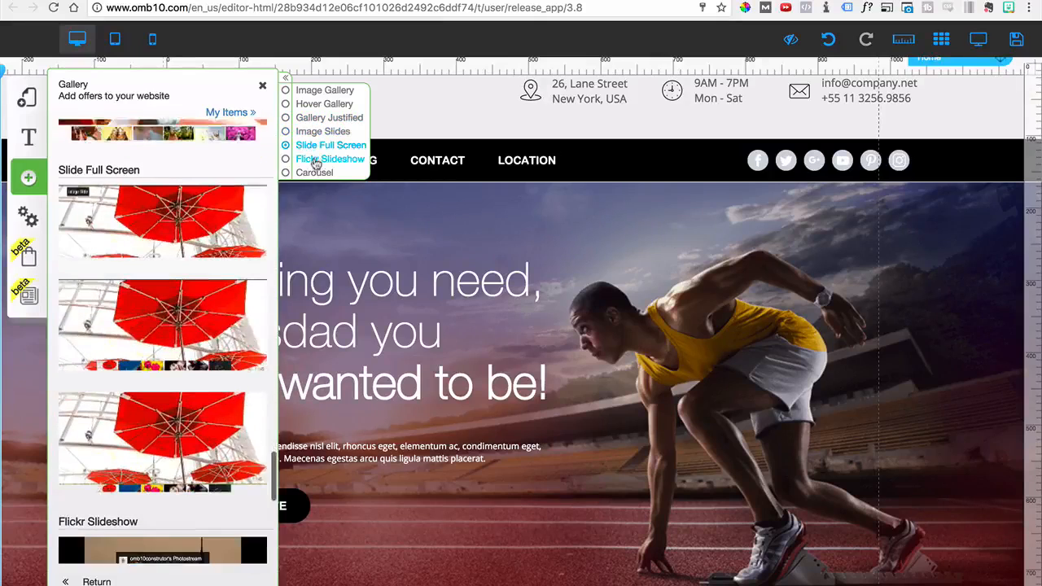
click(332, 159)
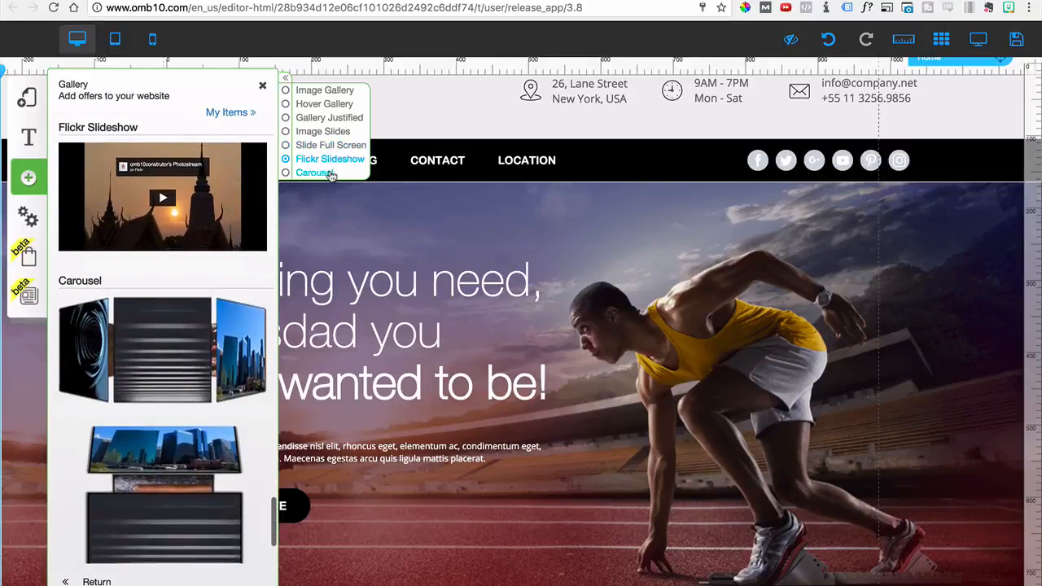
click(324, 176)
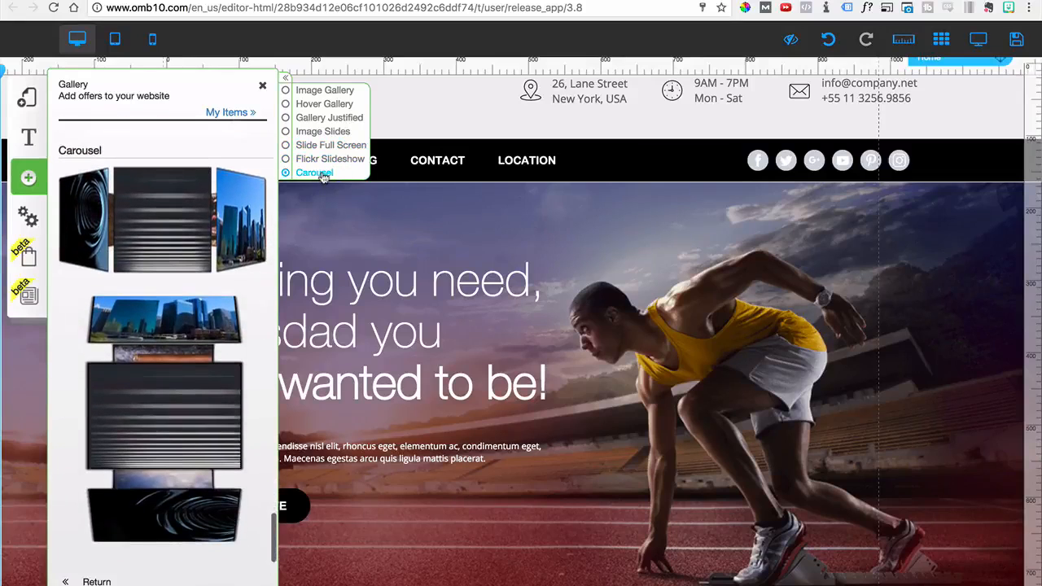
scroll(99, 466, down, 2)
scroll(74, 547, up, 1)
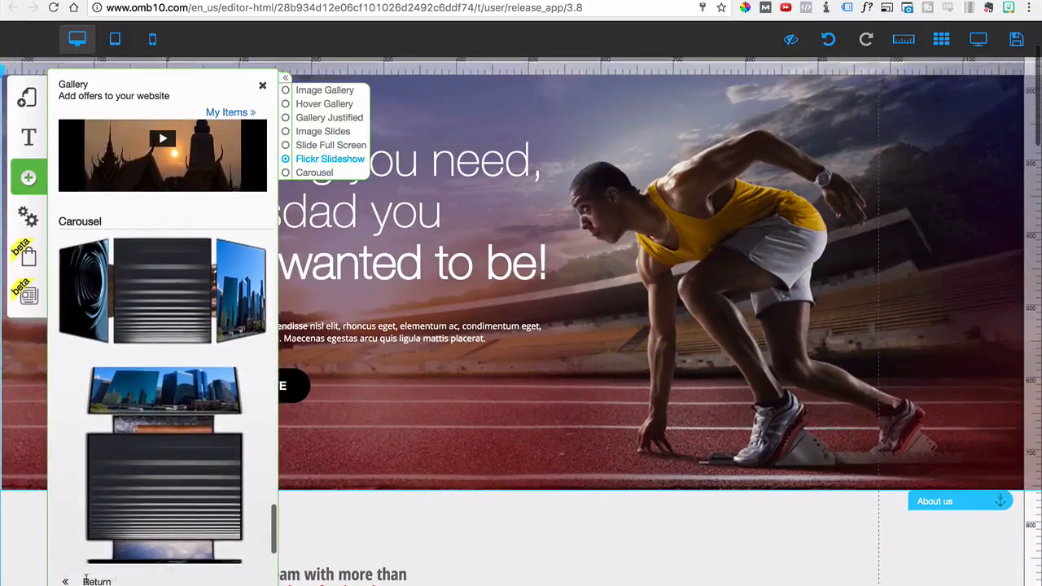
Return to the addable elements, examine the classic menu designs, and close the list without adding one
click(82, 581)
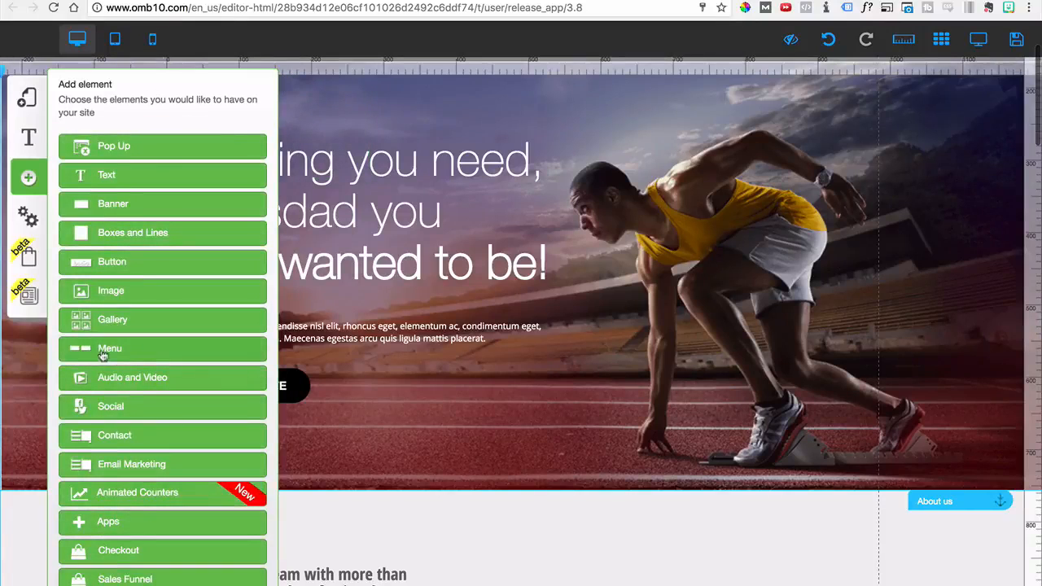
click(103, 352)
scroll(138, 449, down, 5)
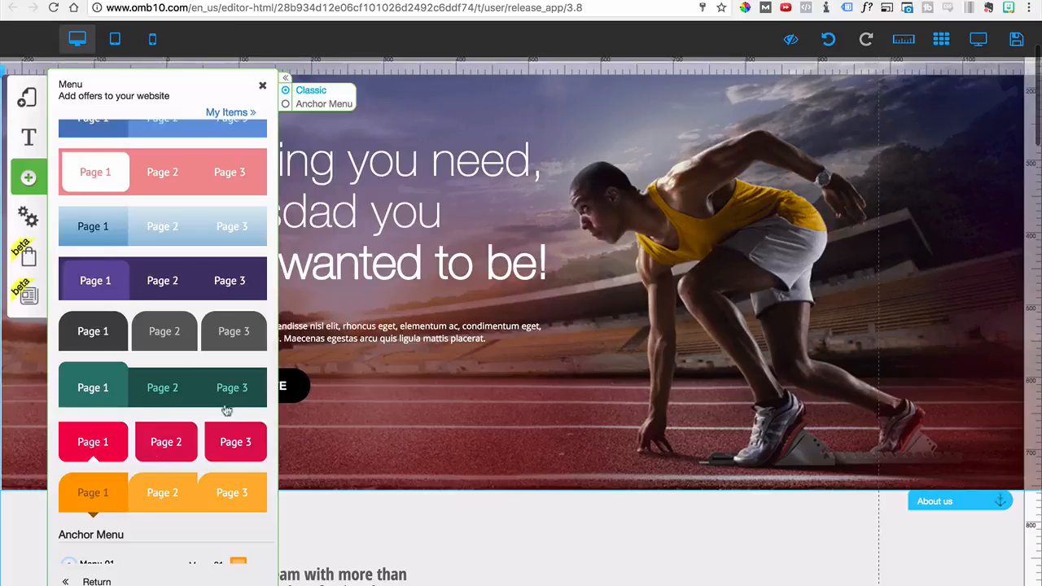
scroll(700, 467, up, 2)
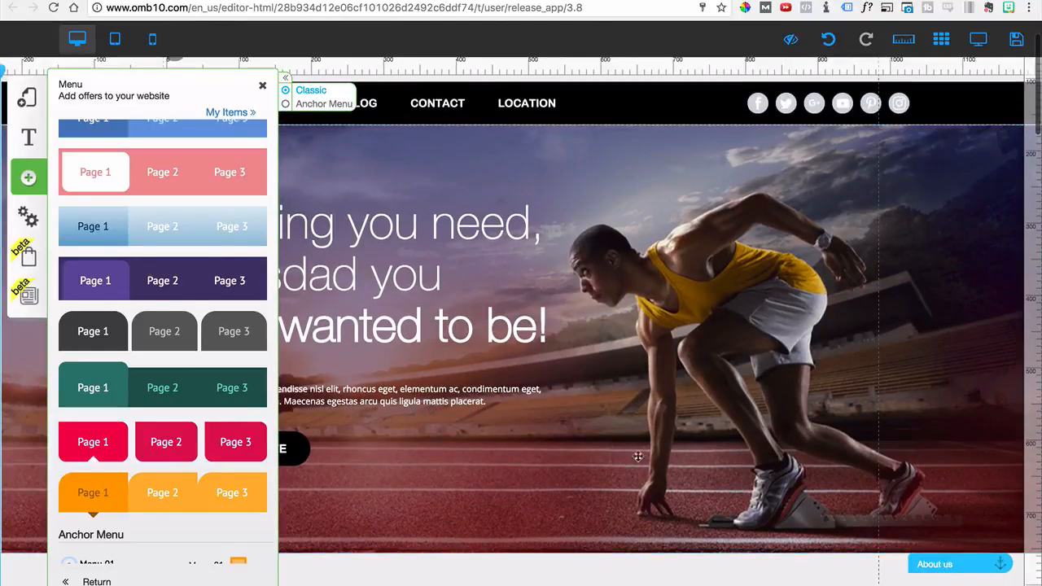
scroll(626, 448, up, 2)
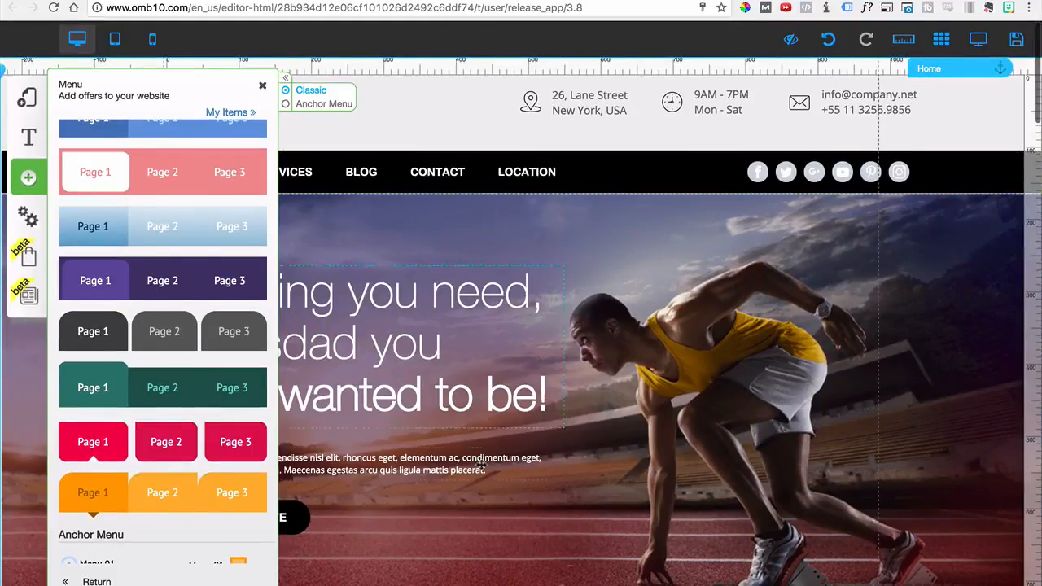
scroll(479, 481, down, 6)
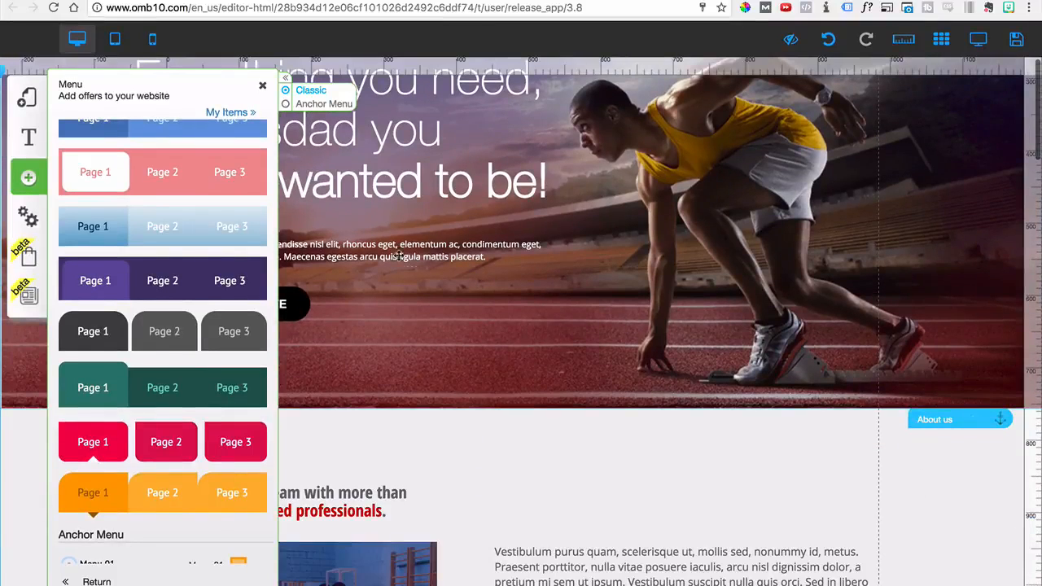
click(262, 87)
Open the configuration of the header's navigation menu and bring up Menu Default for editing
scroll(656, 323, up, 4)
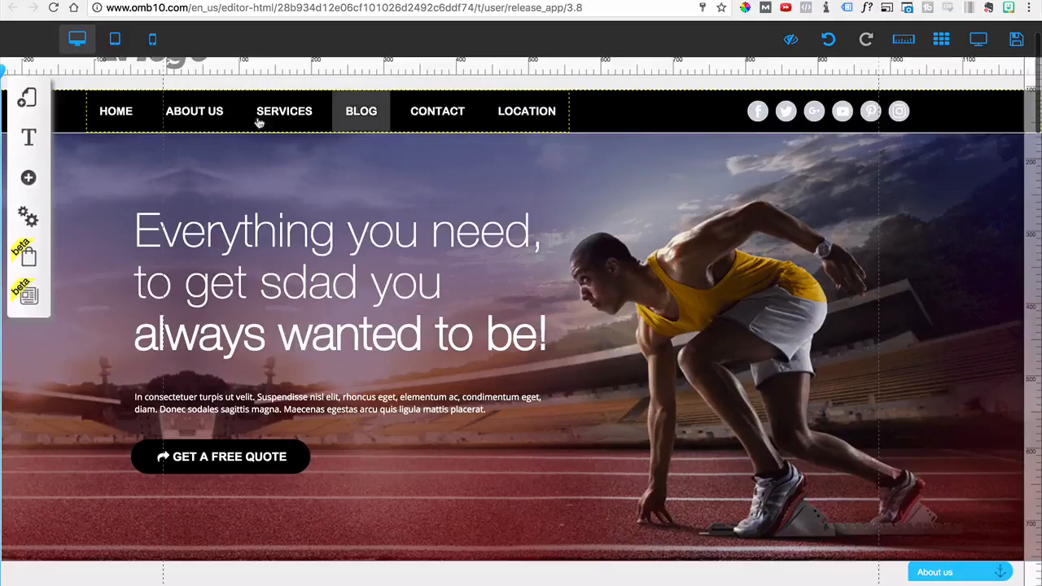
click(196, 122)
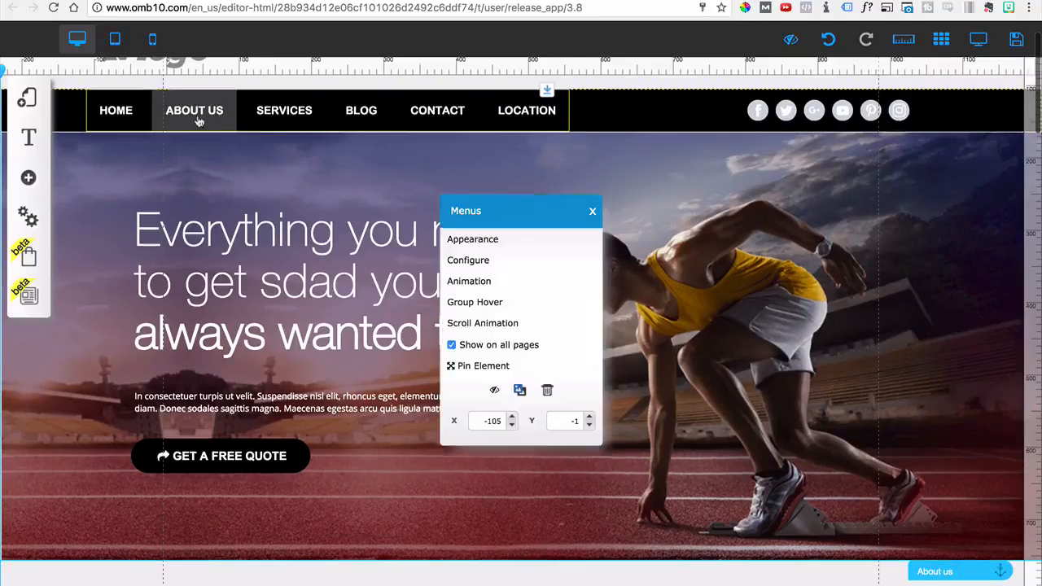
click(468, 260)
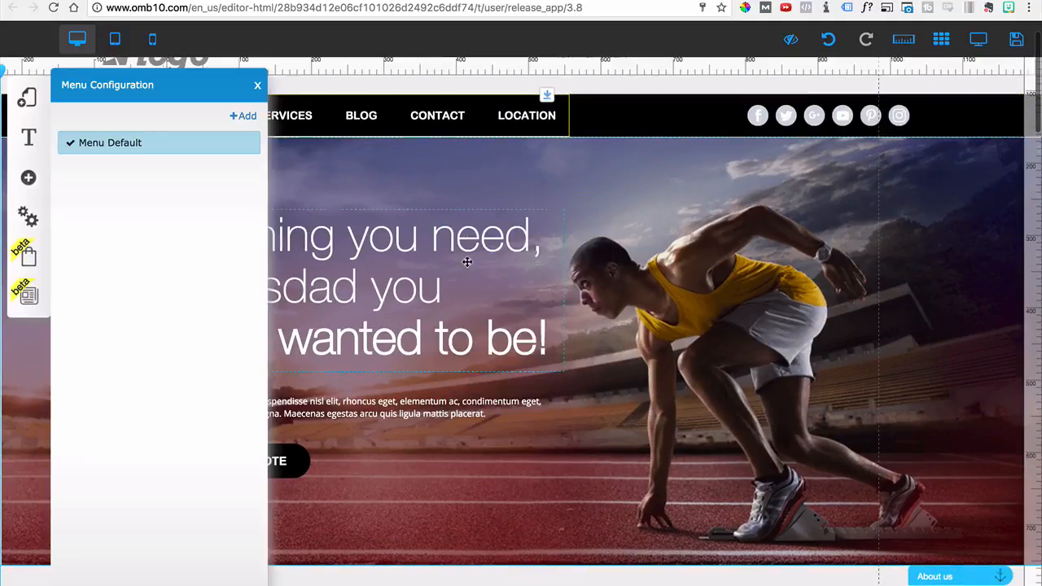
mouse_move(217, 144)
click(251, 144)
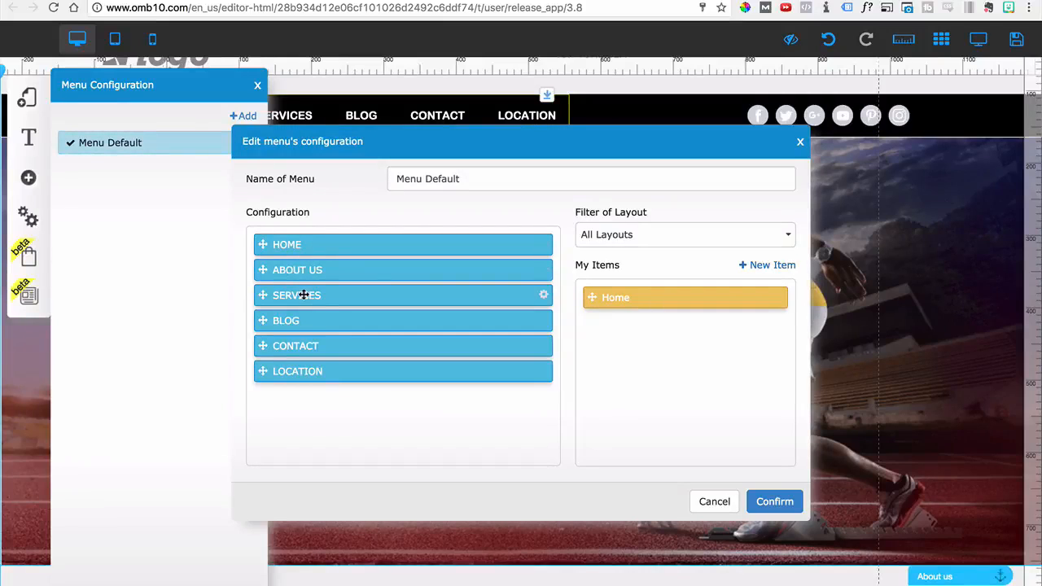
Examine the ABOUT US item's link types and anchor choices alongside the page's anchored sections, and cancel the menu edit
click(543, 271)
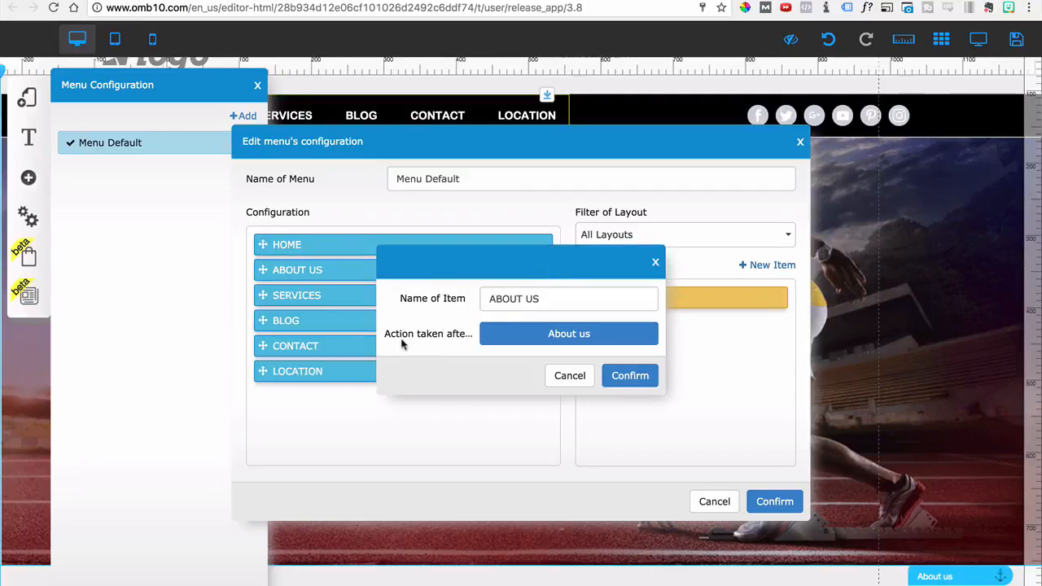
click(537, 340)
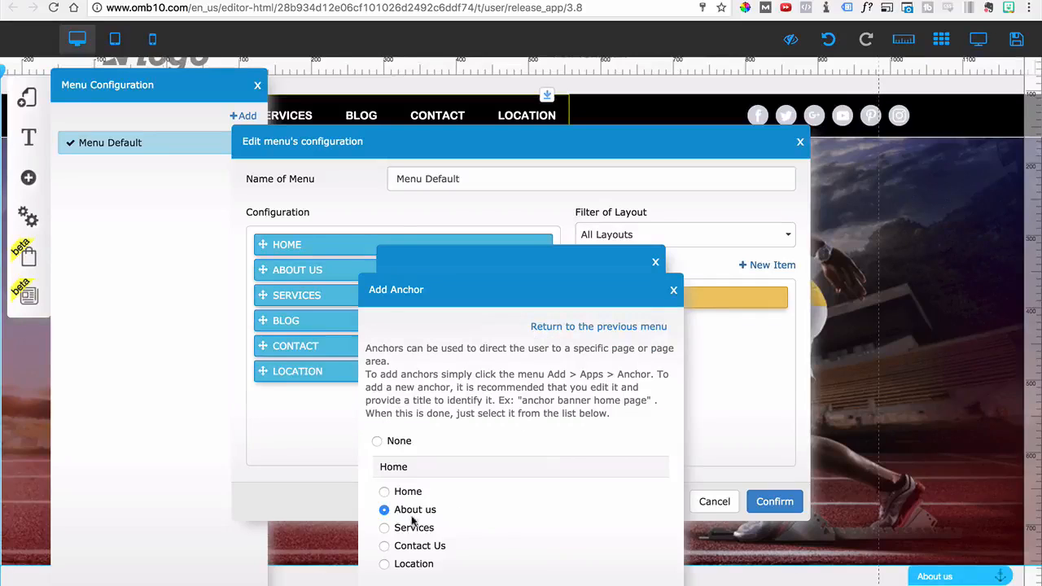
click(553, 327)
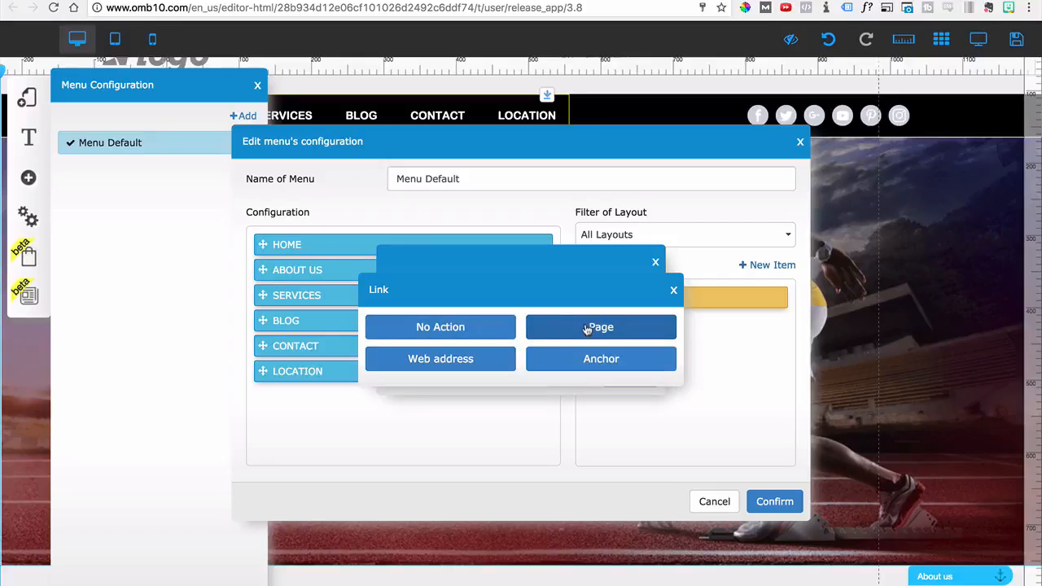
click(560, 368)
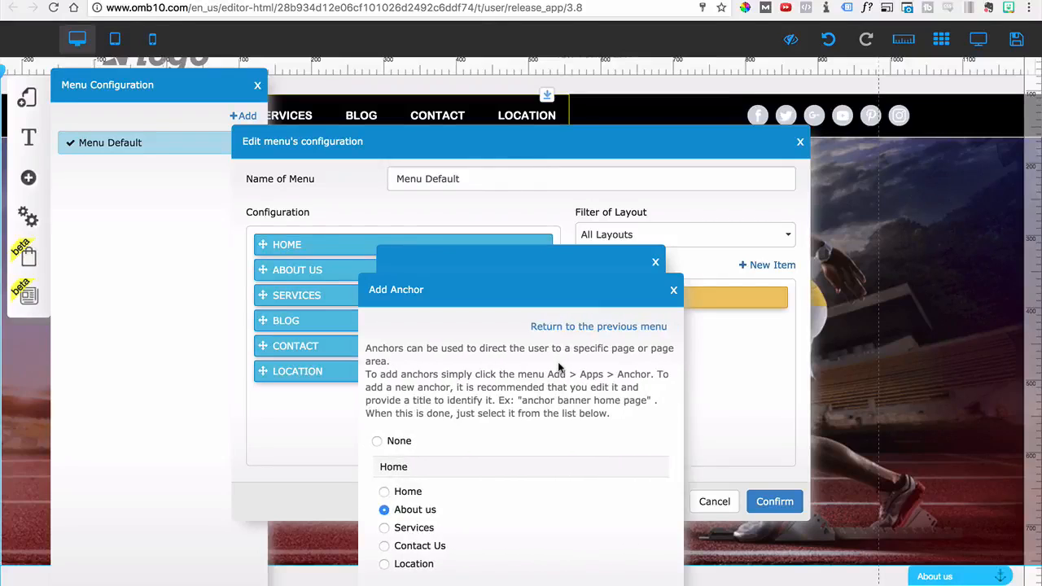
scroll(482, 462, down, 1)
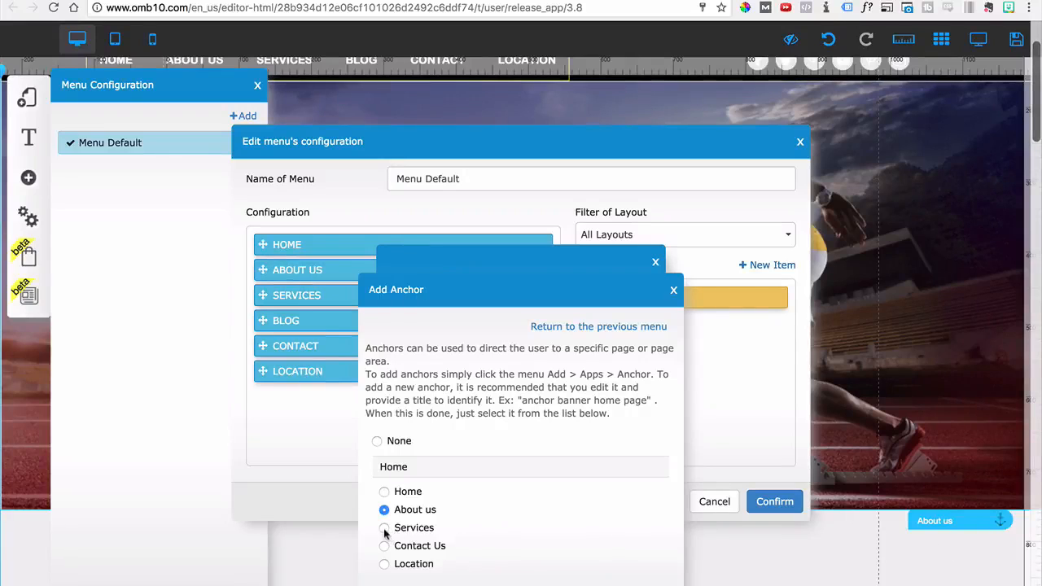
scroll(877, 458, down, 10)
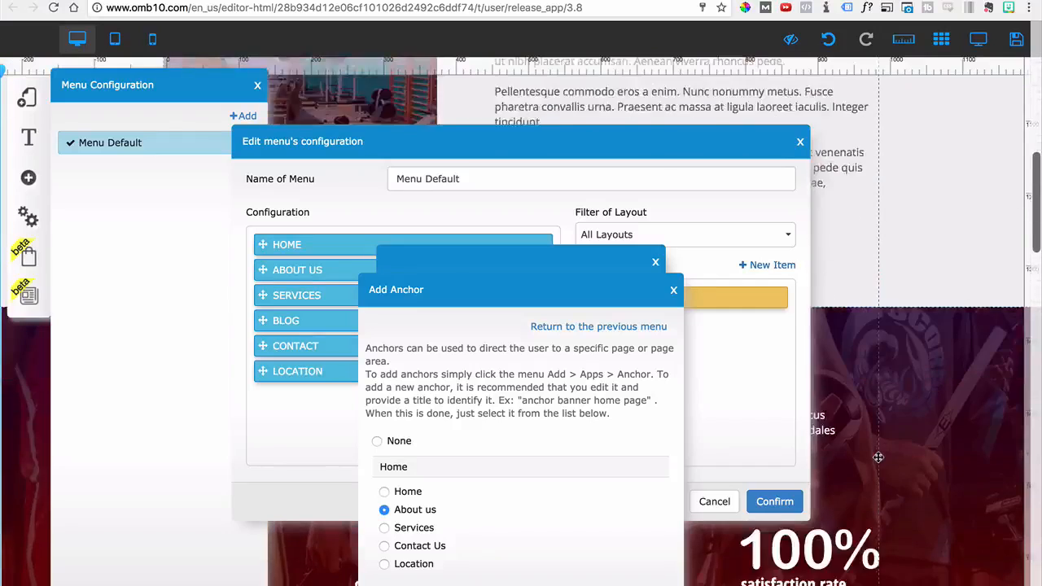
scroll(895, 443, down, 5)
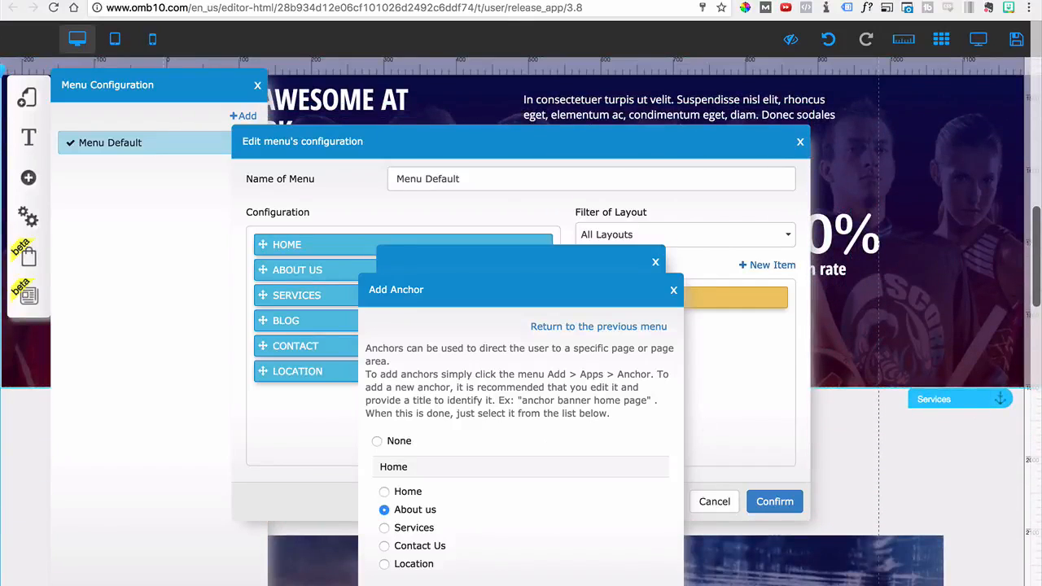
click(656, 262)
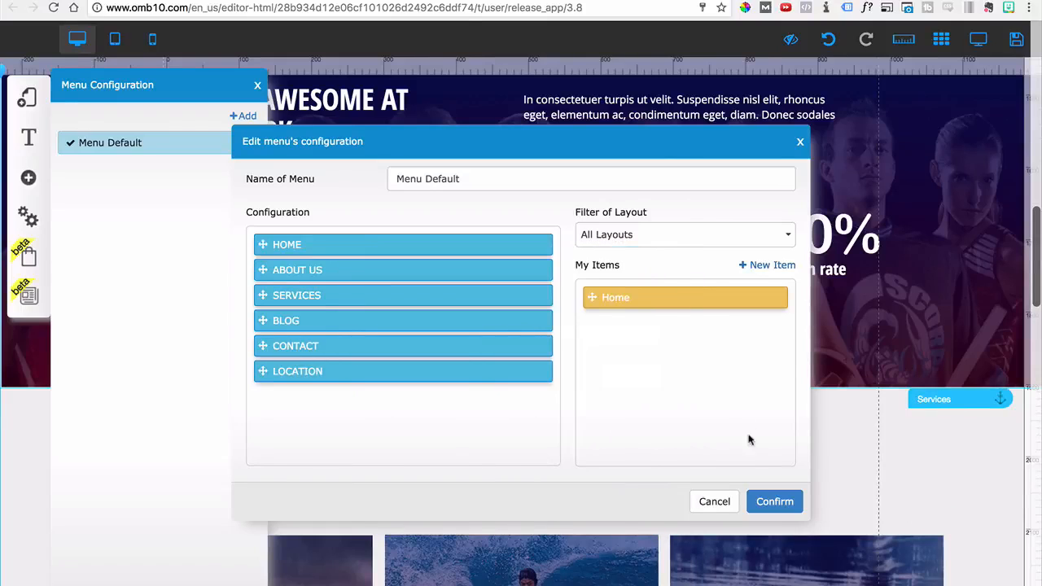
click(721, 502)
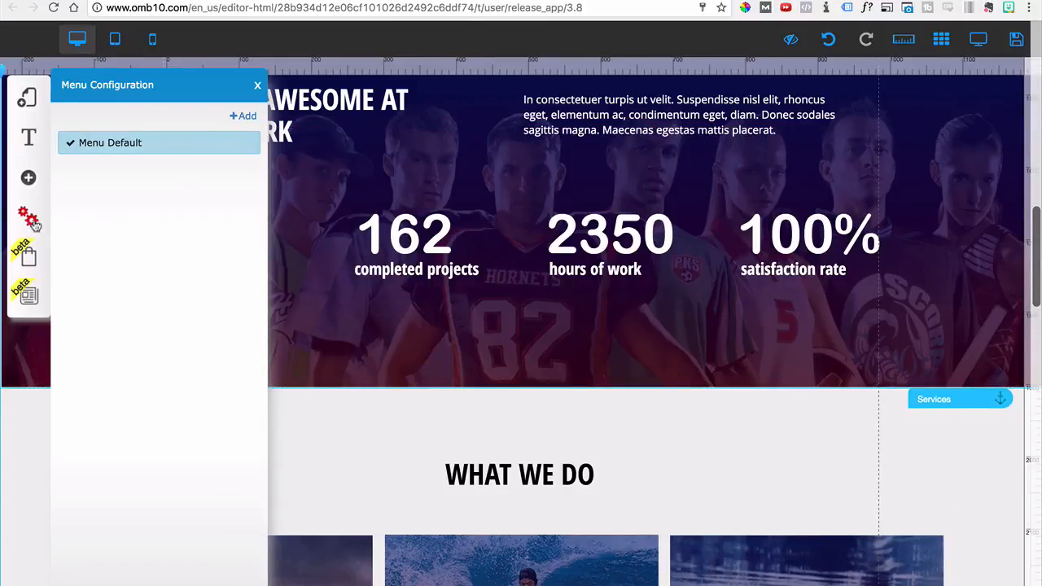
Open the addable audio and video elements and return to the hero section of the page
click(37, 188)
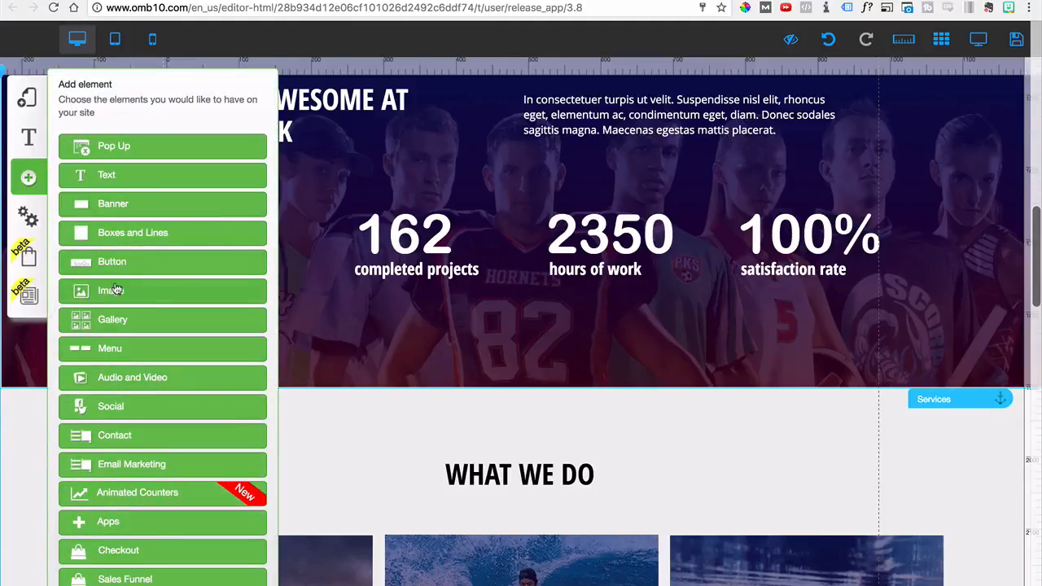
click(124, 386)
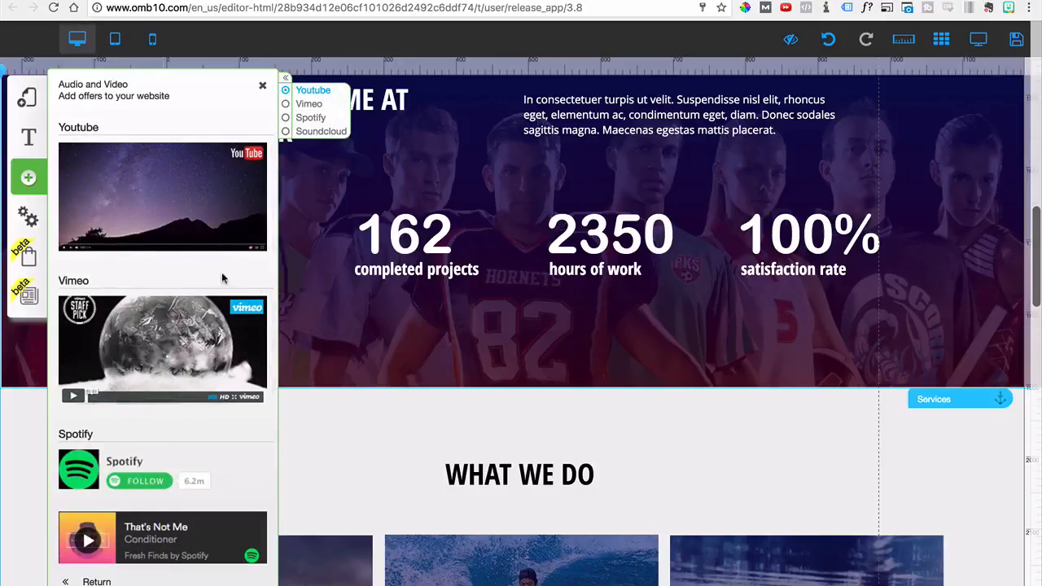
scroll(521, 332, up, 10)
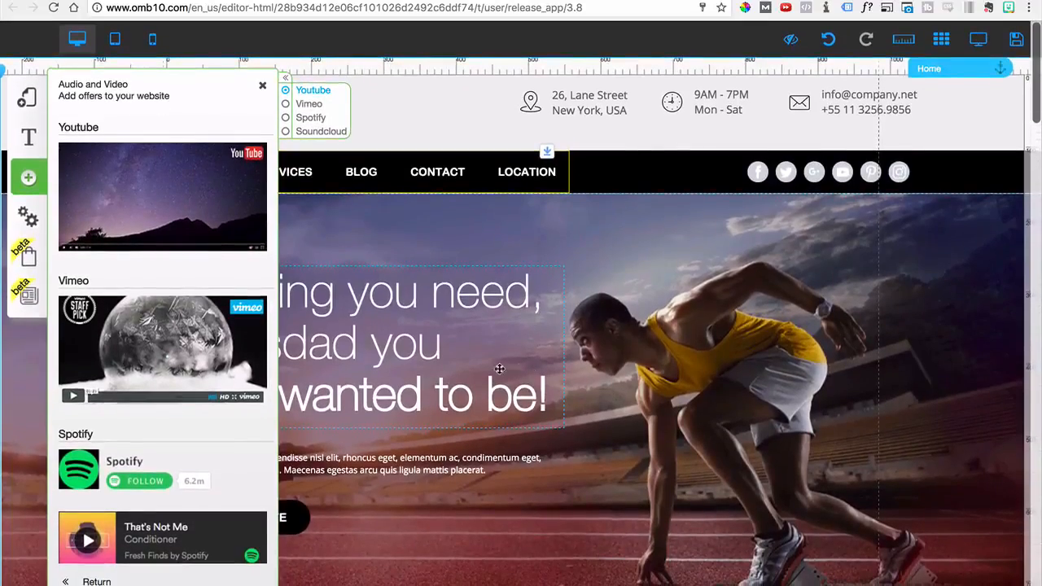
Add a YouTube video to the hero section, replacing the large headline text, which is deleted
drag(175, 232, 579, 364)
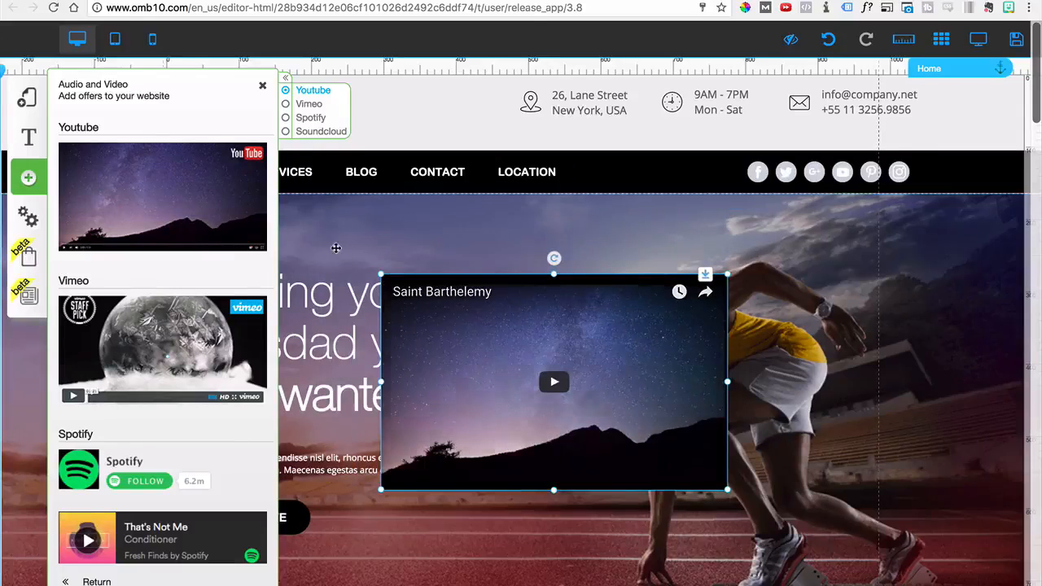
click(262, 88)
click(332, 317)
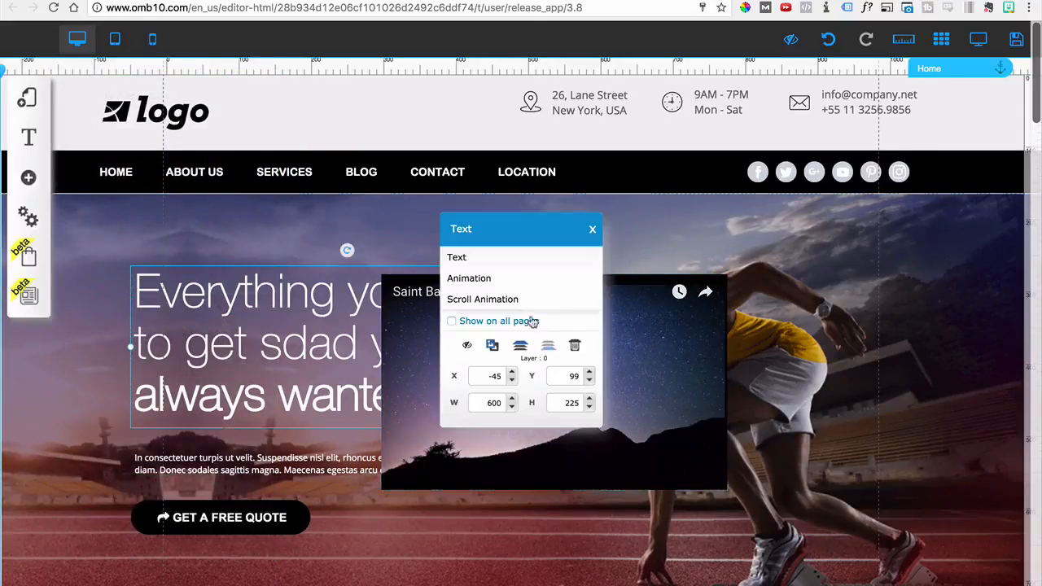
click(578, 348)
drag(576, 374, 418, 311)
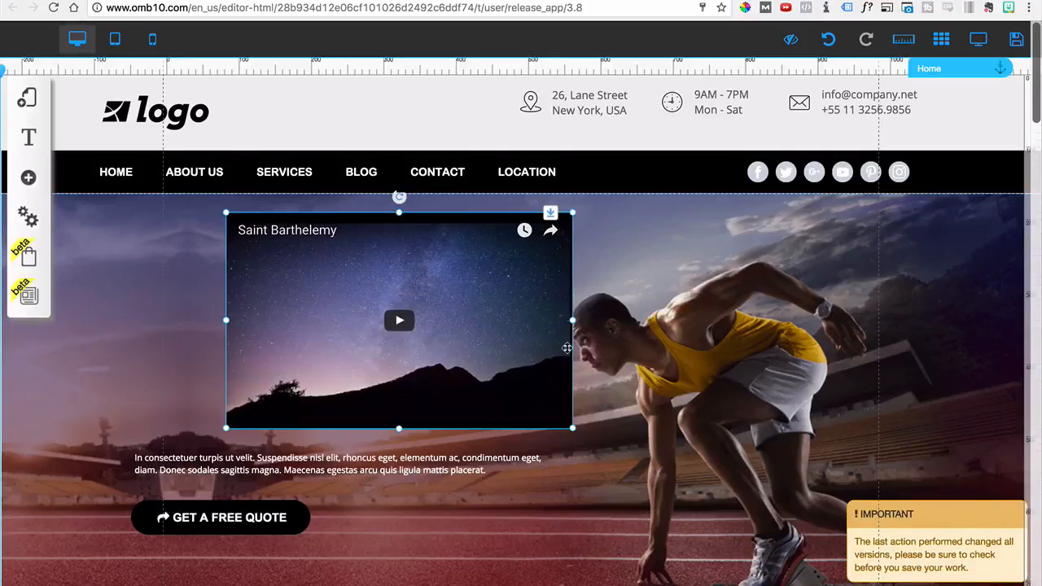
Enlarge the hero video to about 690 by 430 and delete the small paragraph above the GET A FREE QUOTE button
drag(572, 429, 723, 519)
drag(246, 490, 425, 470)
click(261, 481)
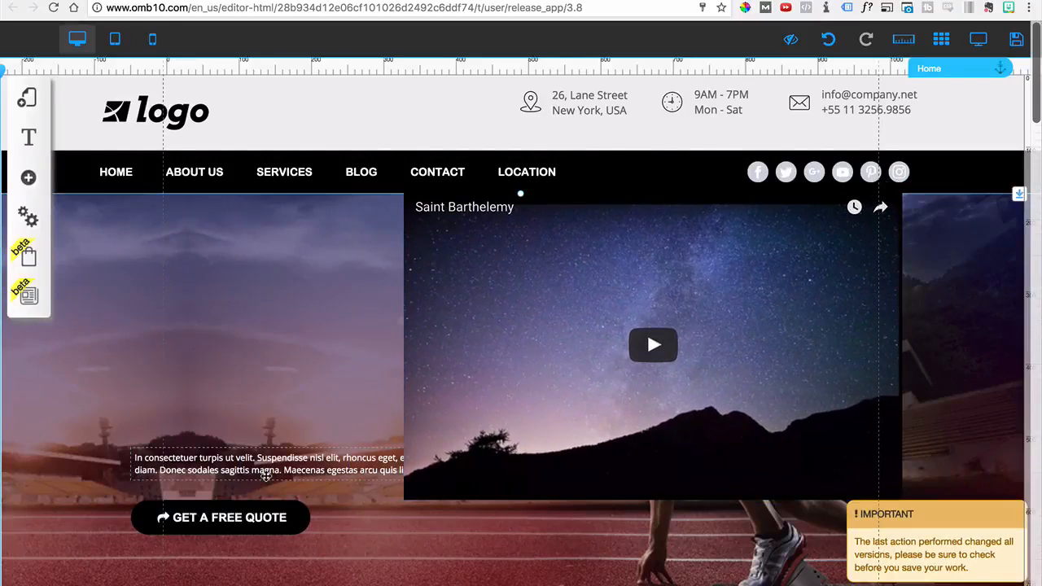
click(265, 476)
click(573, 347)
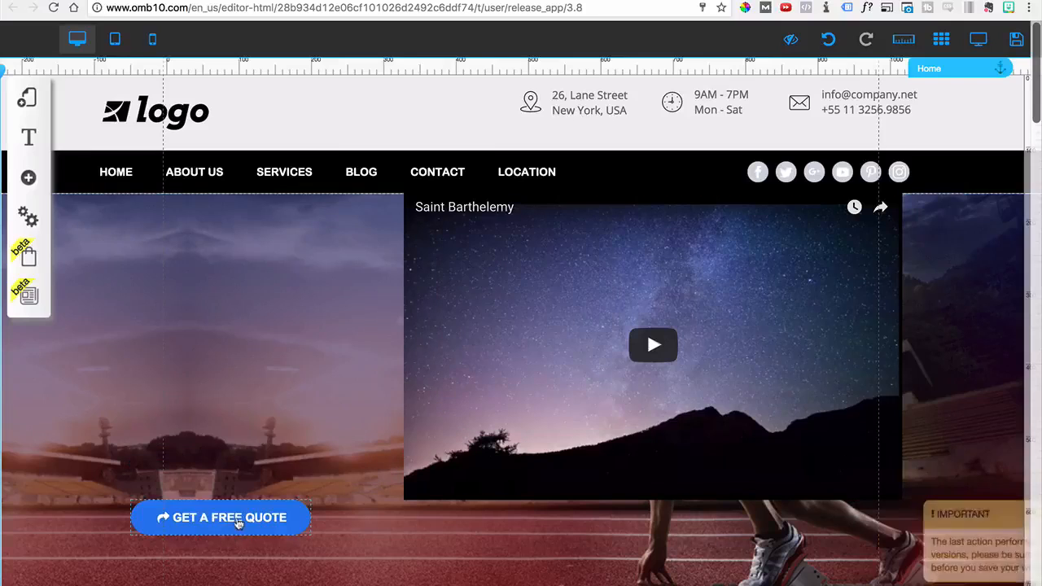
Center the video in the hero and stretch the GET A FREE QUOTE button to about the video's width directly beneath it
drag(241, 525, 428, 577)
drag(469, 496, 302, 523)
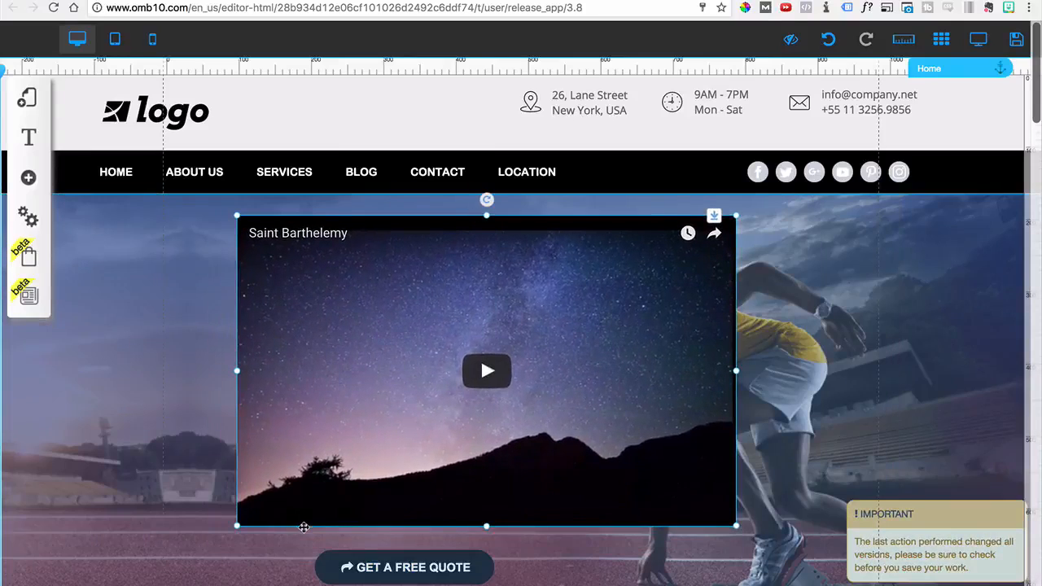
click(394, 570)
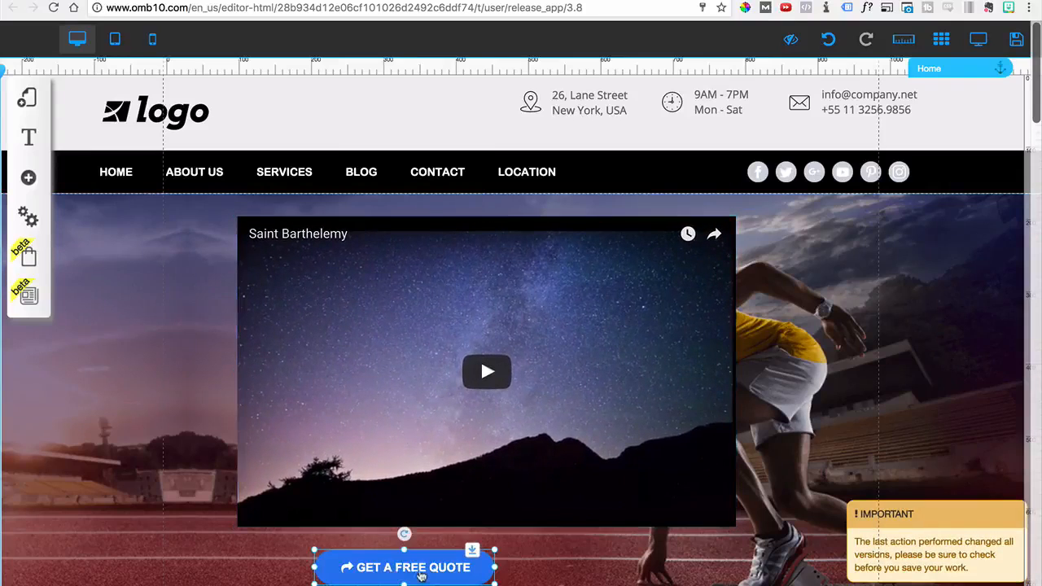
drag(494, 583, 733, 583)
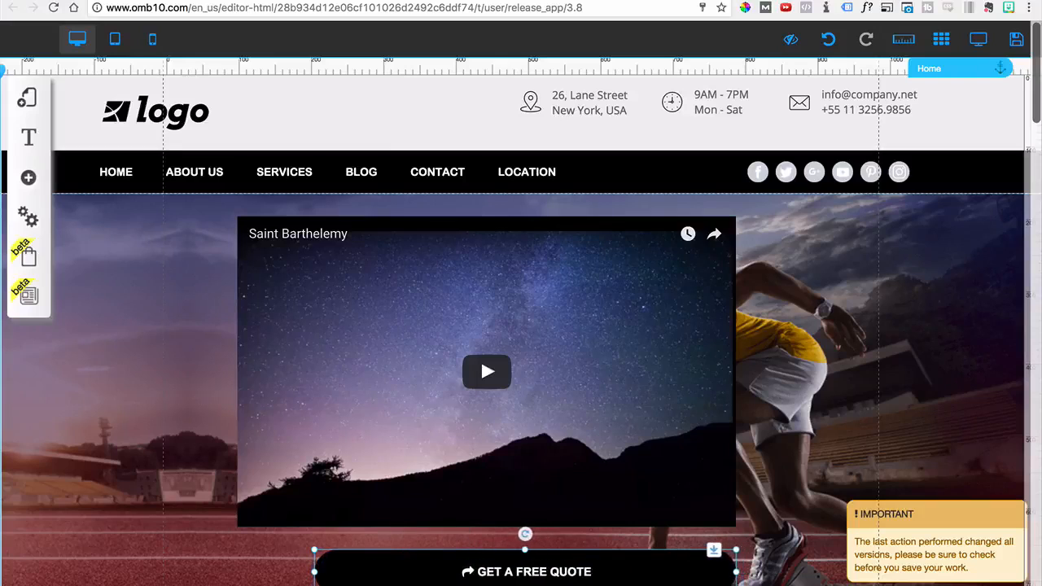
drag(315, 576, 216, 576)
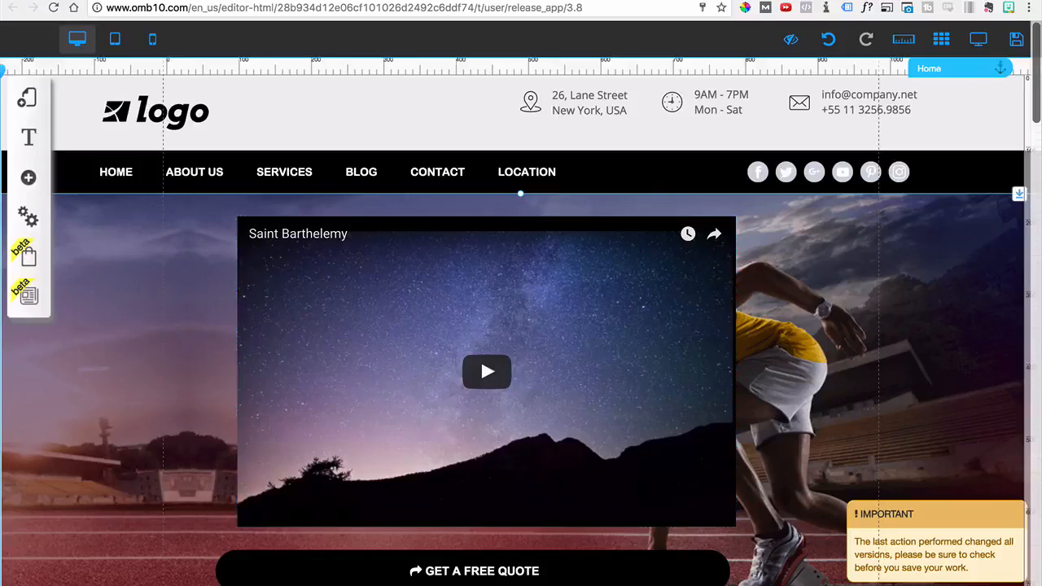
mouse_move(525, 584)
mouse_down()
mouse_move(546, 583)
mouse_move(539, 575)
mouse_up()
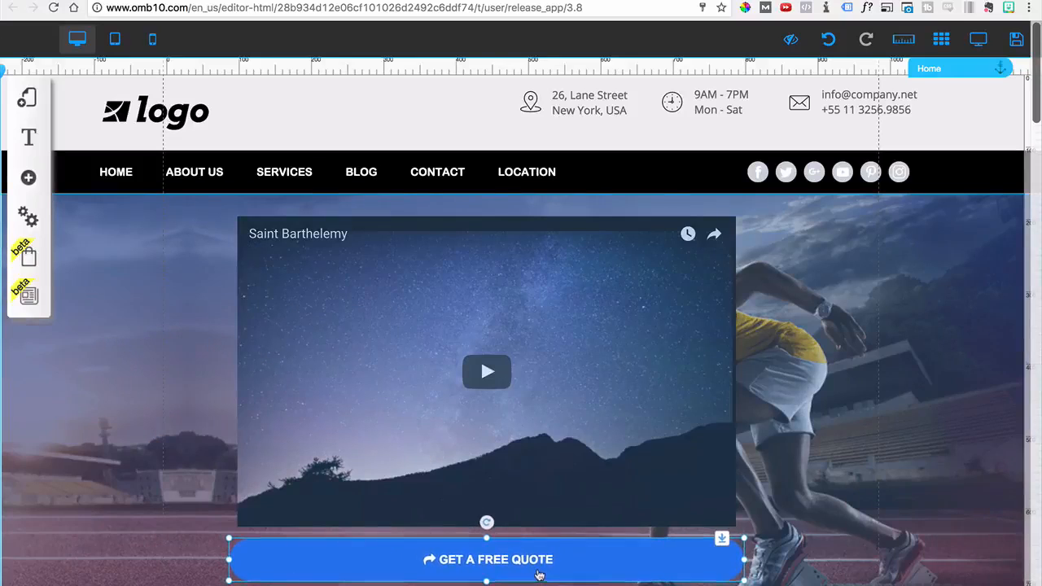
Examine the hero video's URL, start and end times and playback options in its configuration, and cancel without changes
click(577, 452)
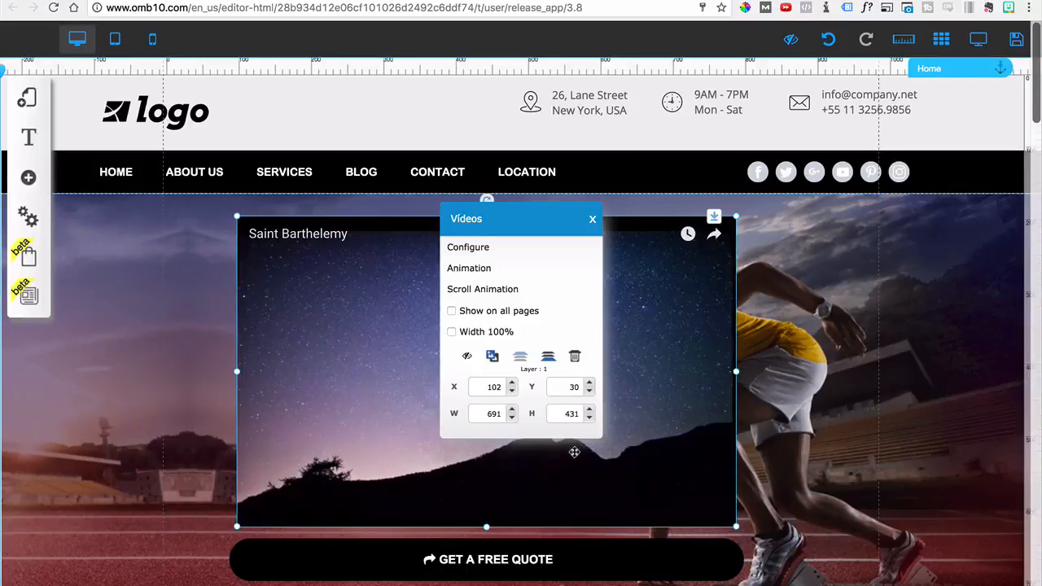
click(481, 255)
drag(447, 230, 640, 226)
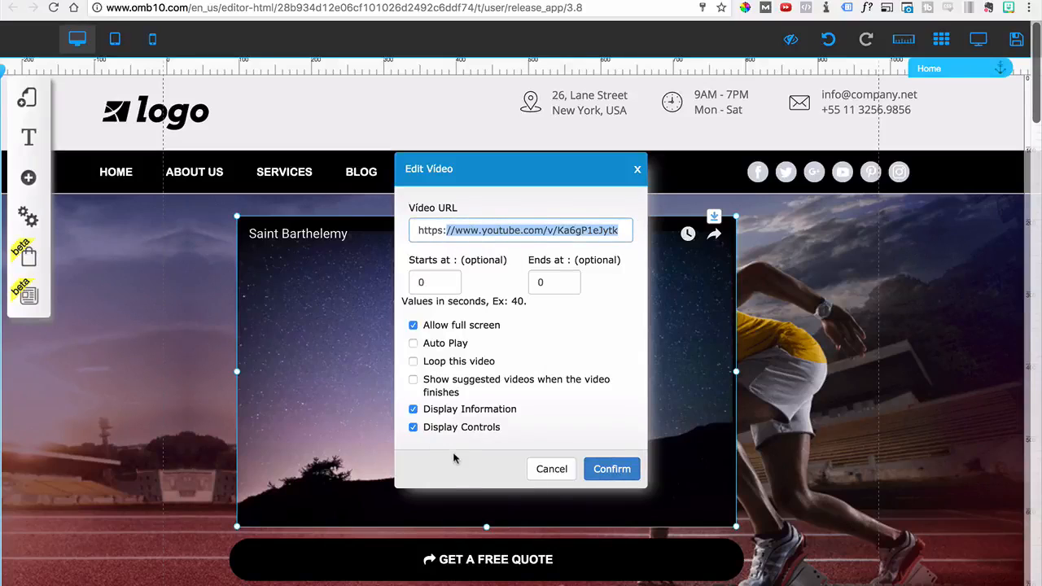
click(552, 475)
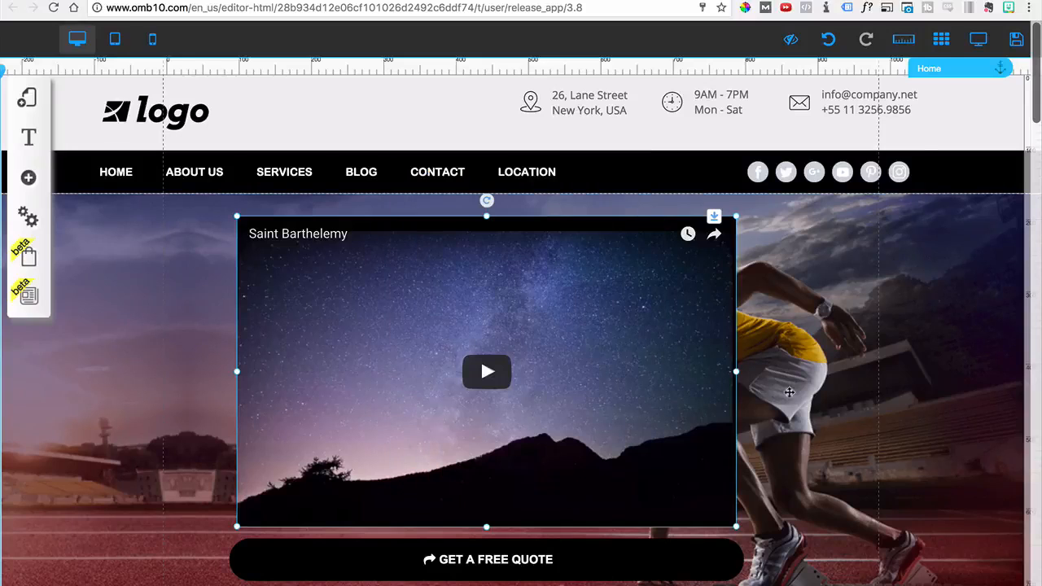
Preview the page and test the hero video by playing and pausing it
click(788, 392)
click(990, 38)
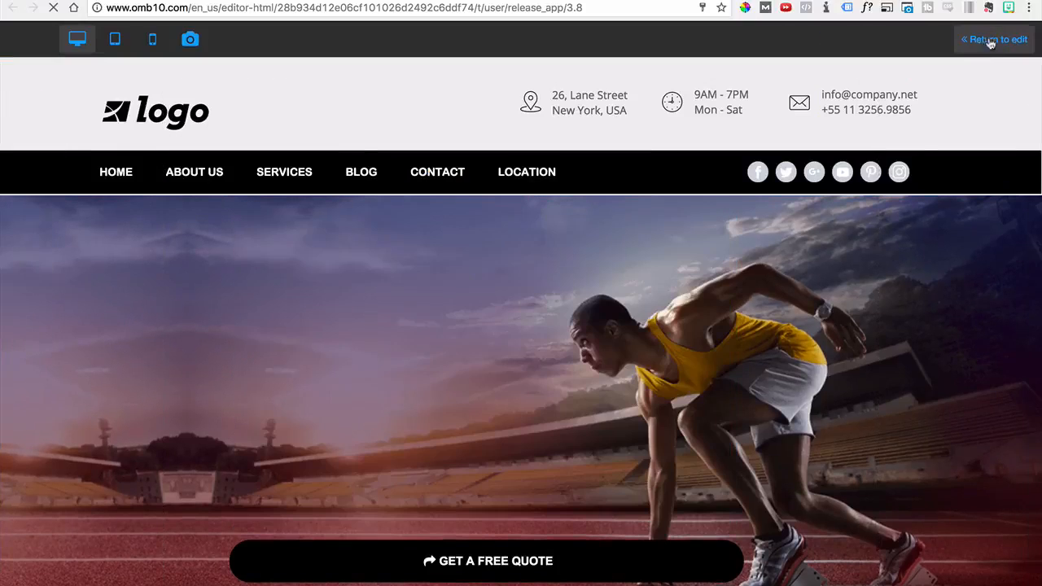
click(499, 377)
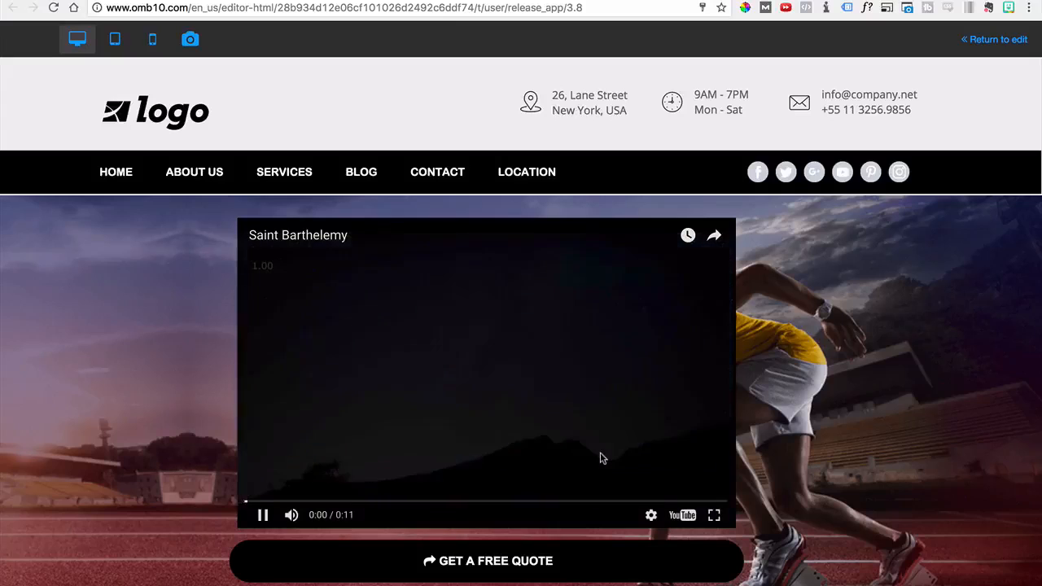
click(262, 514)
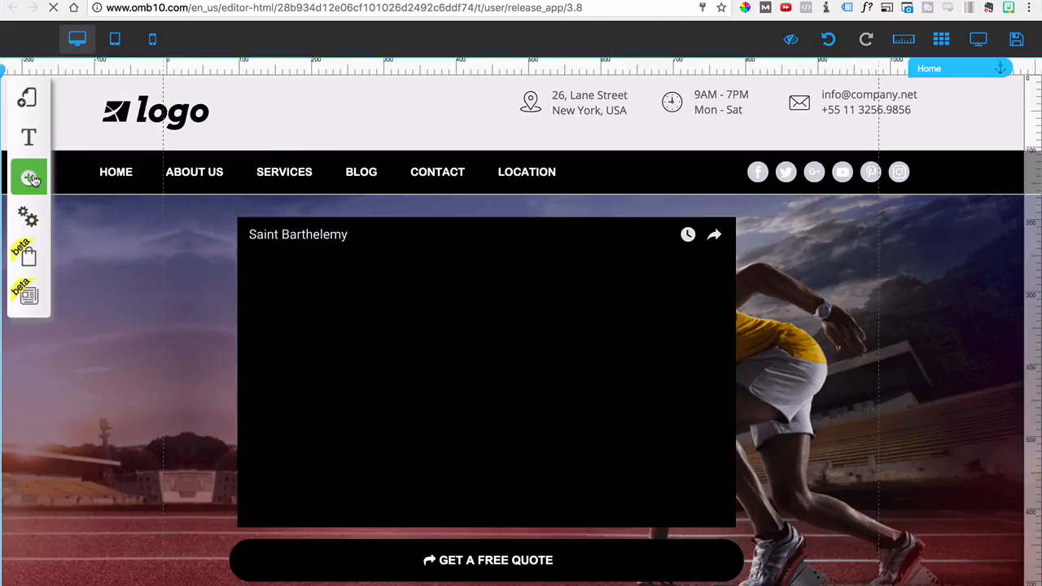
Return to editing and examine the addable social elements for Facebook, Twitter, Instagram, Google +1, Pinterest and Social Bars
click(30, 178)
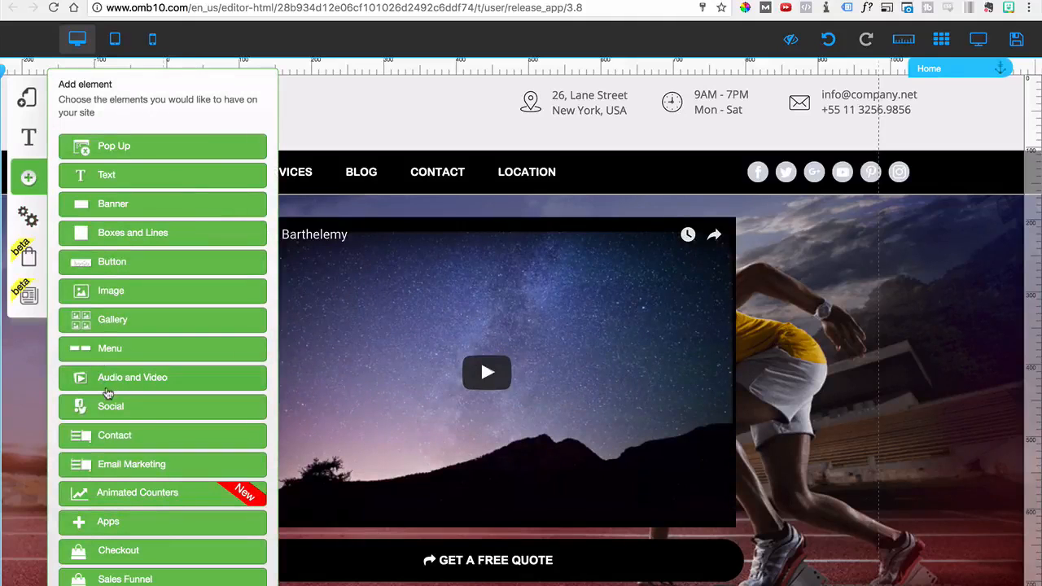
scroll(118, 399, down, 1)
click(119, 382)
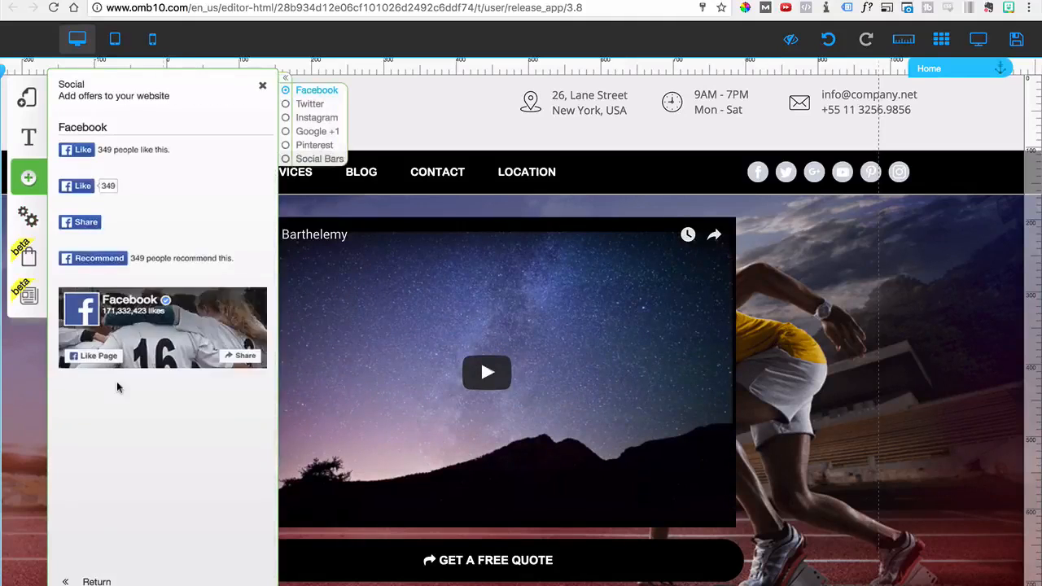
scroll(139, 336, down, 3)
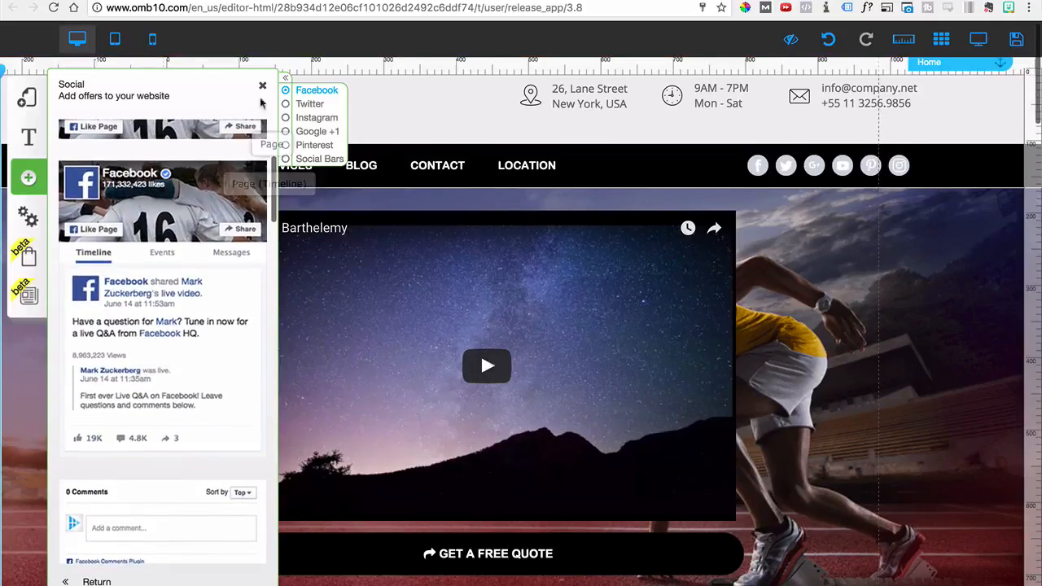
click(305, 105)
click(314, 118)
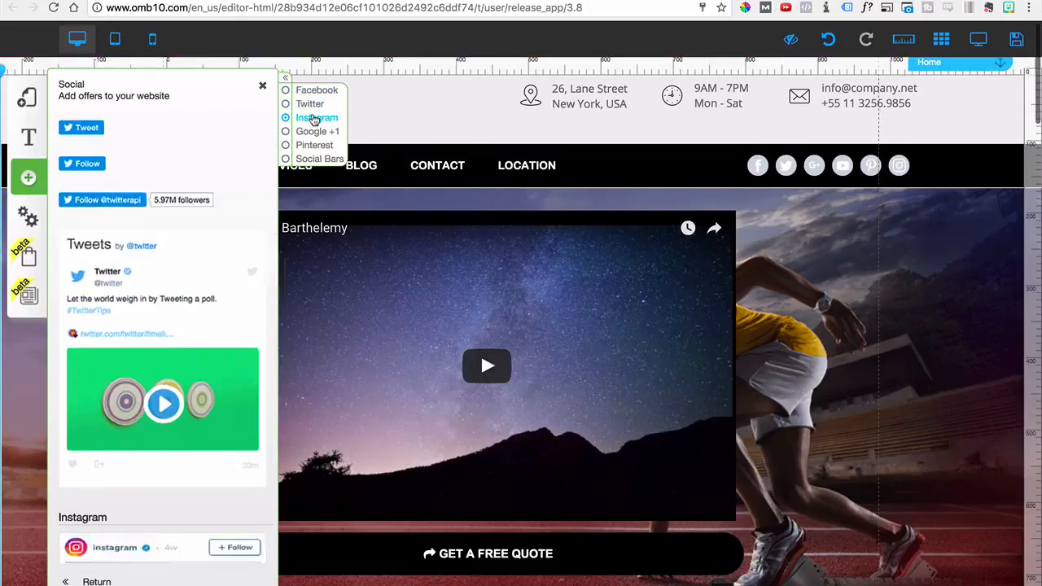
click(313, 131)
click(315, 145)
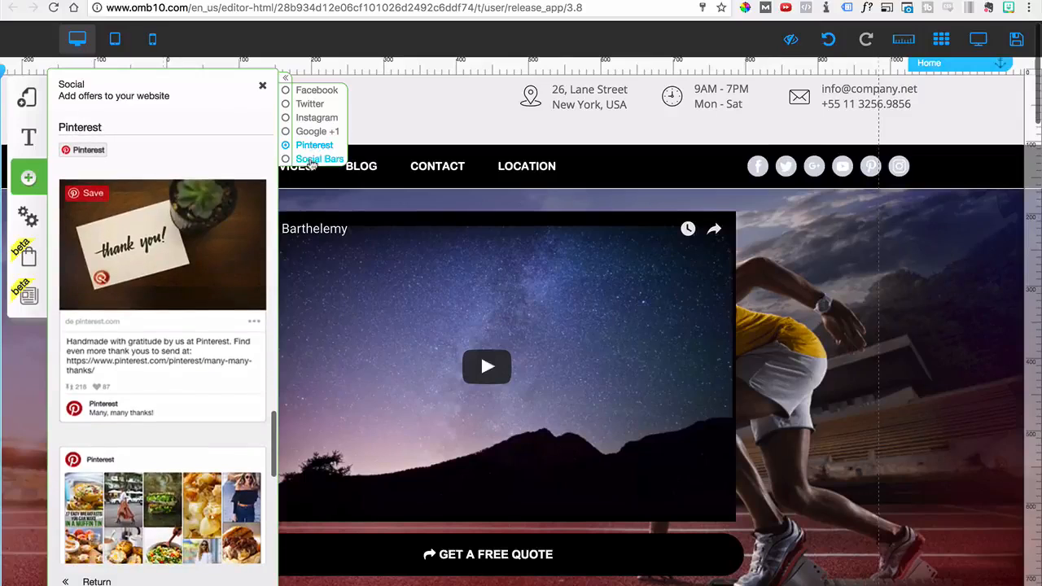
click(316, 160)
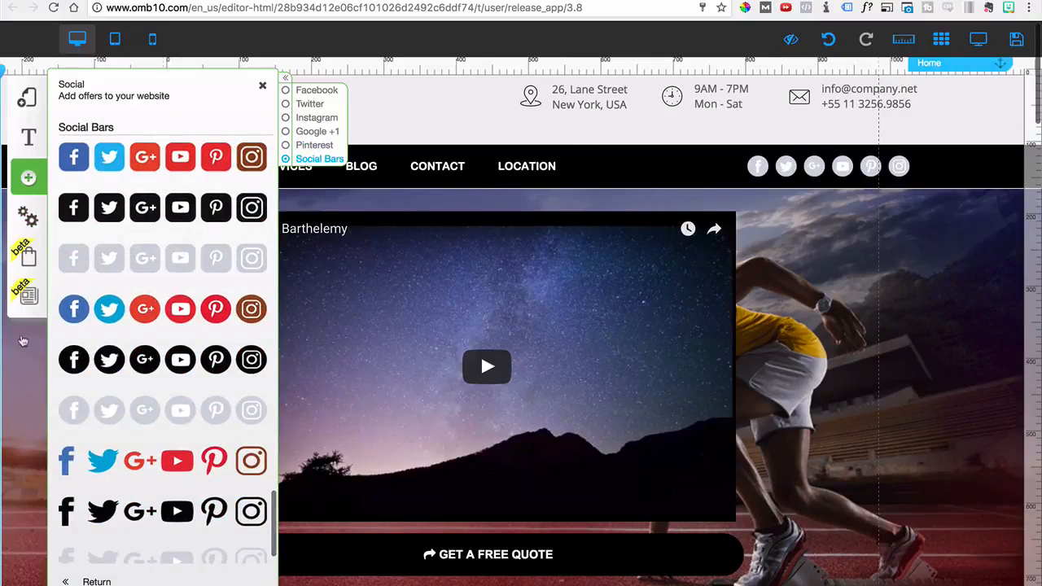
Examine the addable contact forms and compare them with the existing form in the page's Contact Us section
click(96, 582)
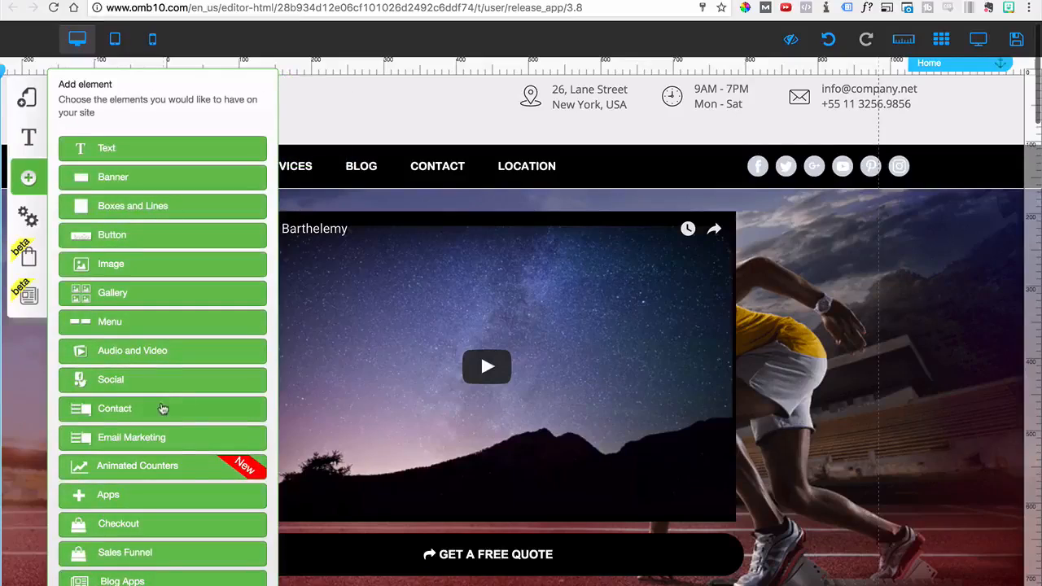
click(126, 410)
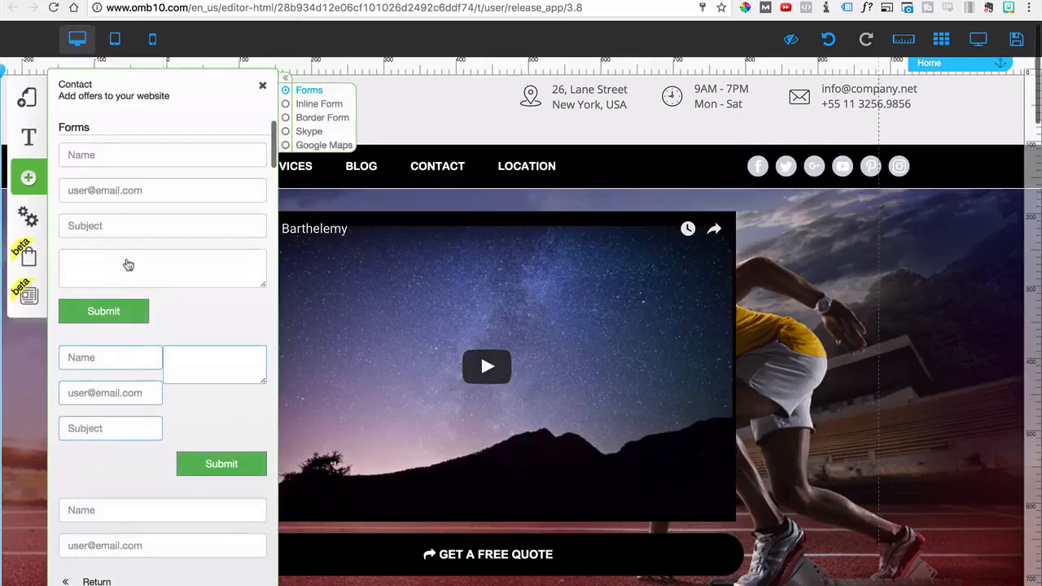
scroll(570, 390, down, 3)
scroll(583, 418, down, 20)
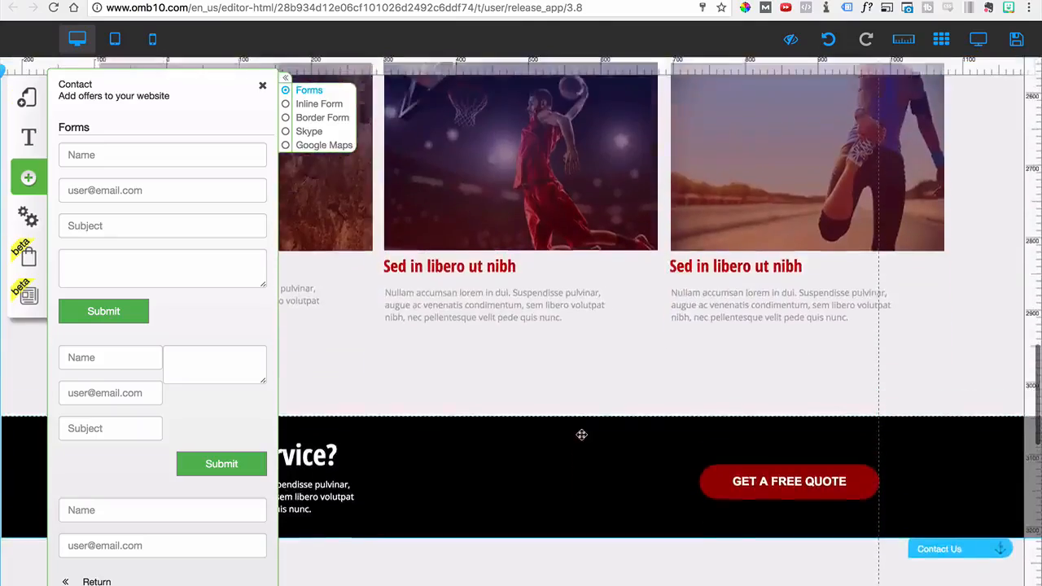
scroll(576, 437, up, 4)
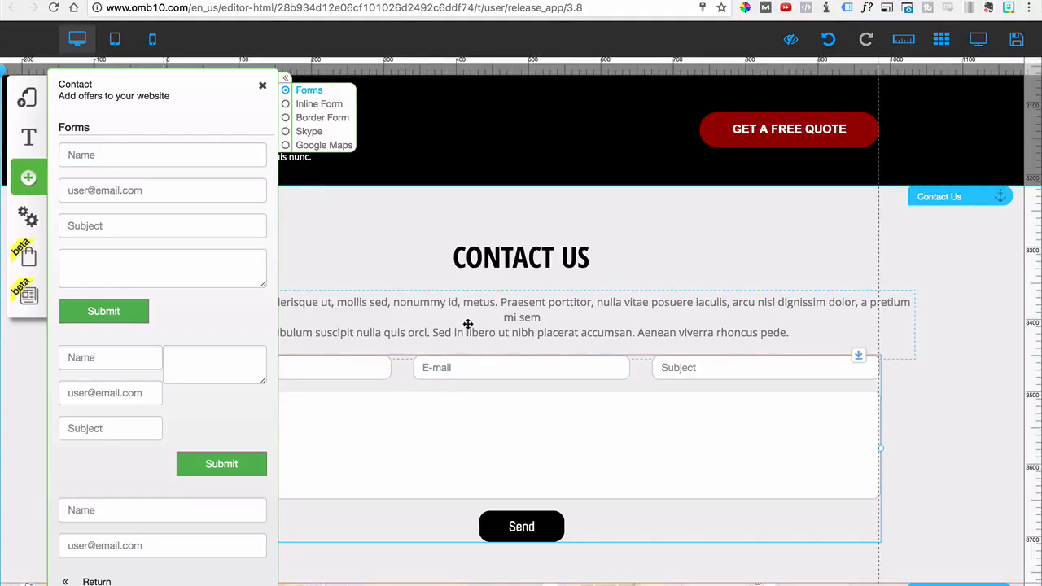
Add an email marketing form connected to the MailingBoss list Two Fields
click(90, 581)
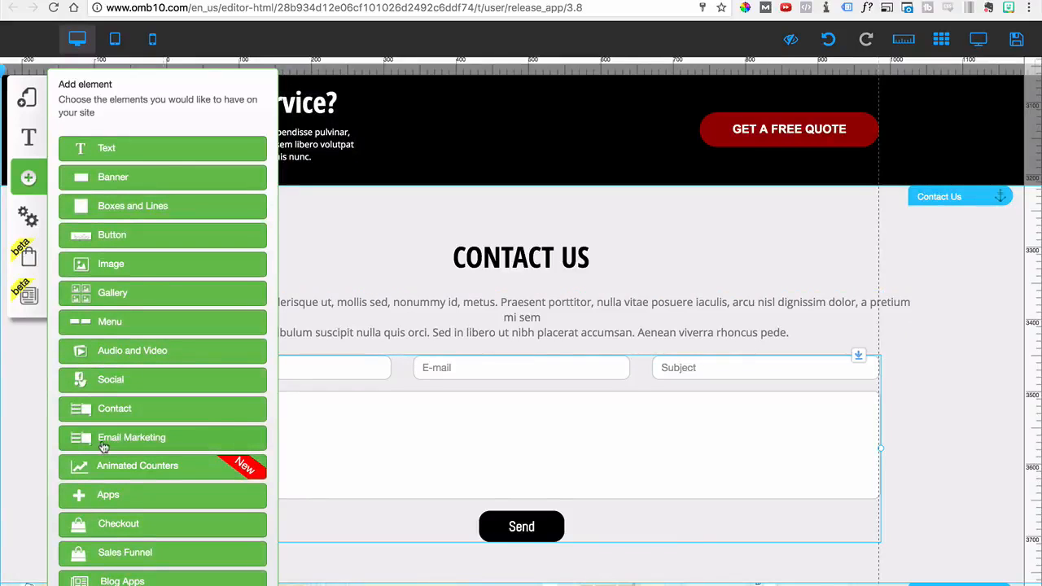
click(114, 444)
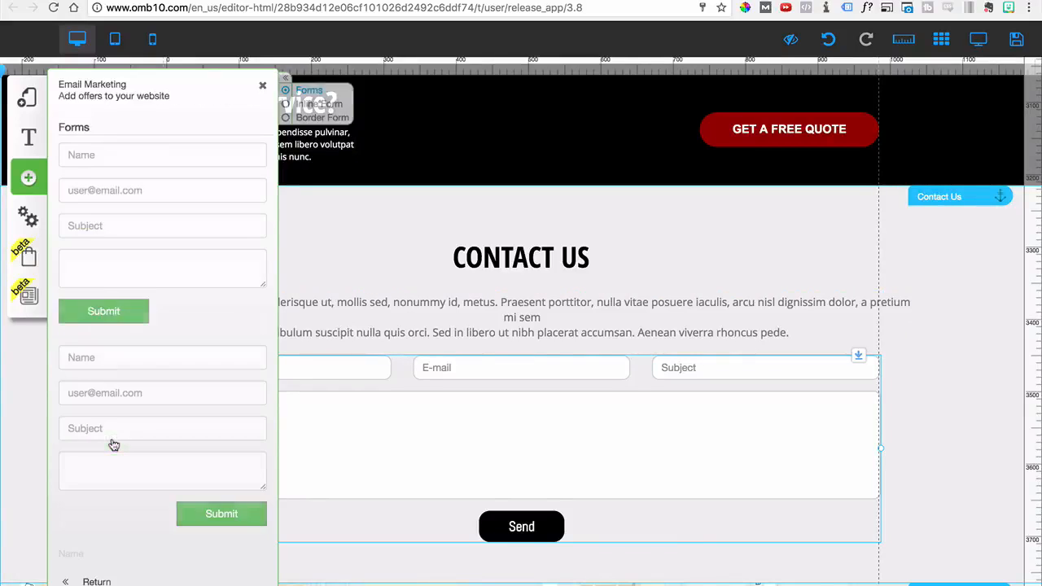
click(143, 284)
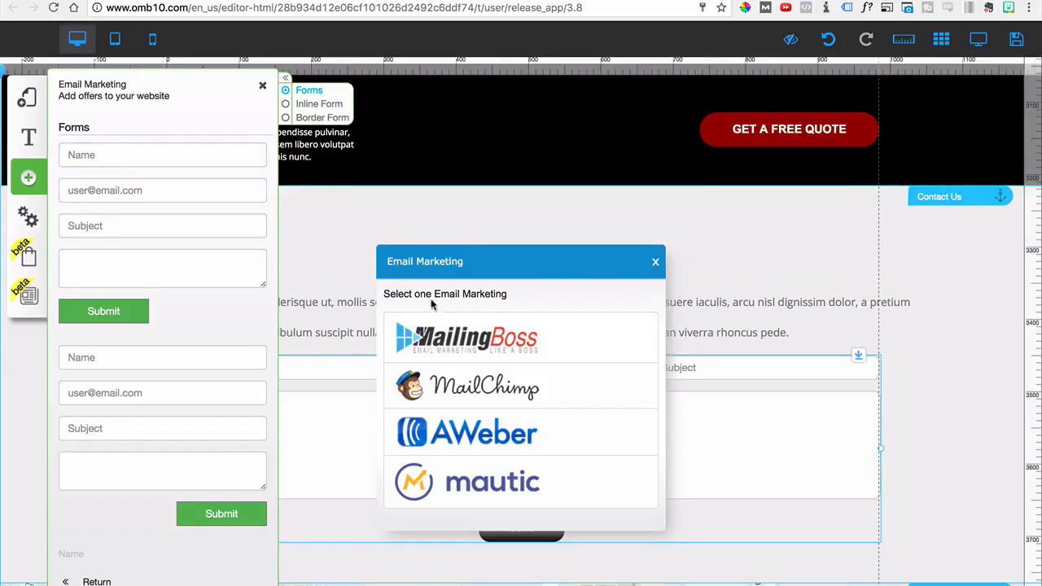
click(458, 360)
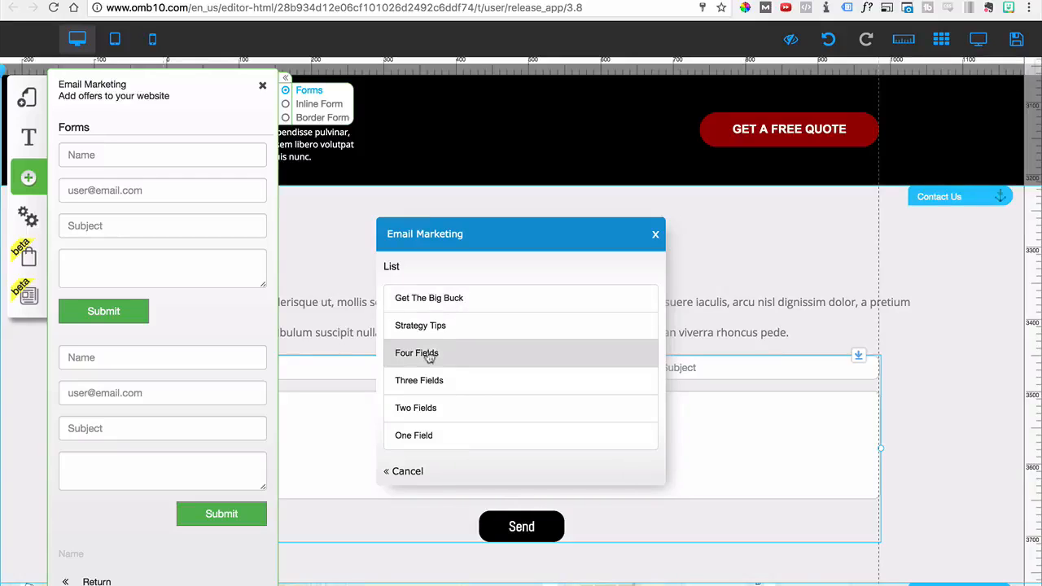
click(420, 413)
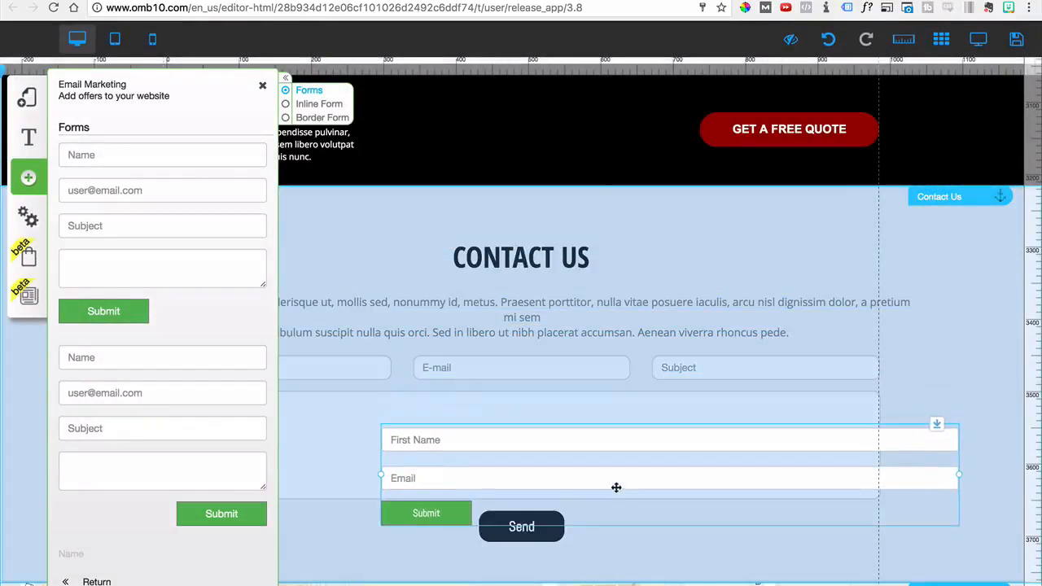
Narrow the email marketing form and move it into the black band beside the red GET A FREE QUOTE button
drag(616, 488, 573, 455)
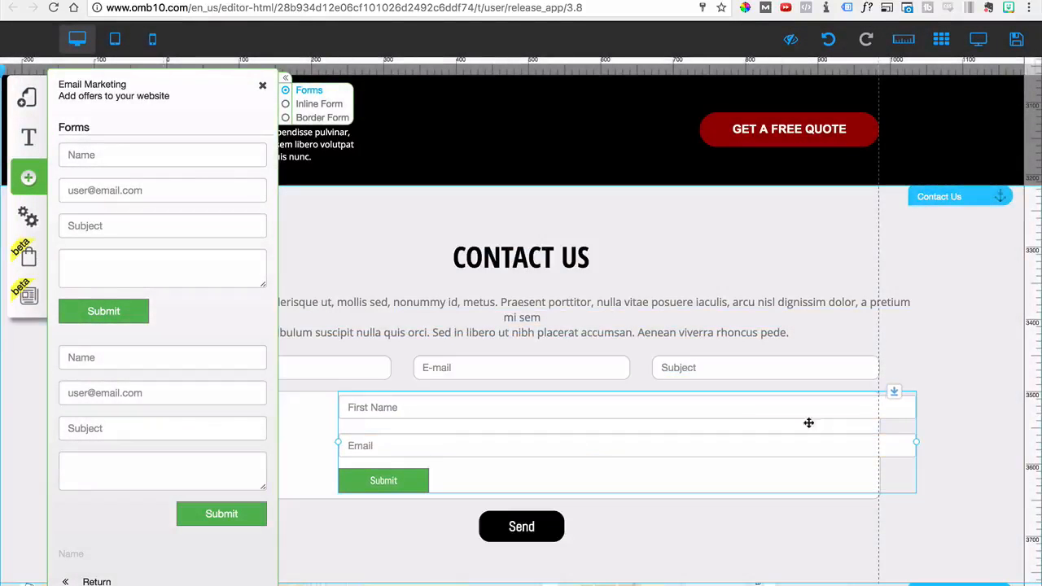
drag(915, 447, 610, 458)
drag(514, 455, 597, 143)
scroll(658, 284, up, 5)
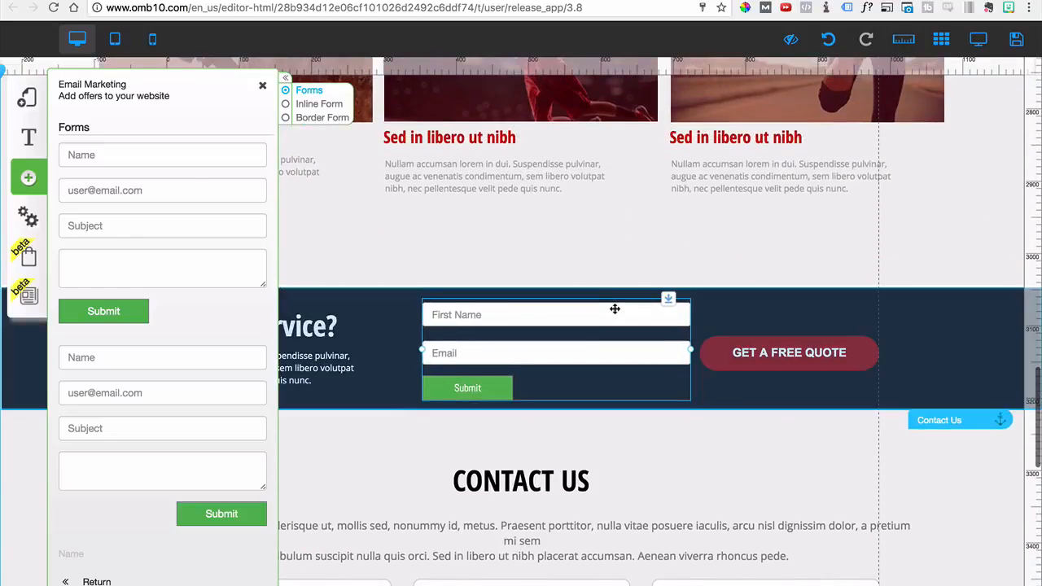
Open the style customization of the email marketing form's Mailmkt_custom_2 style to examine its label and field settings
click(613, 313)
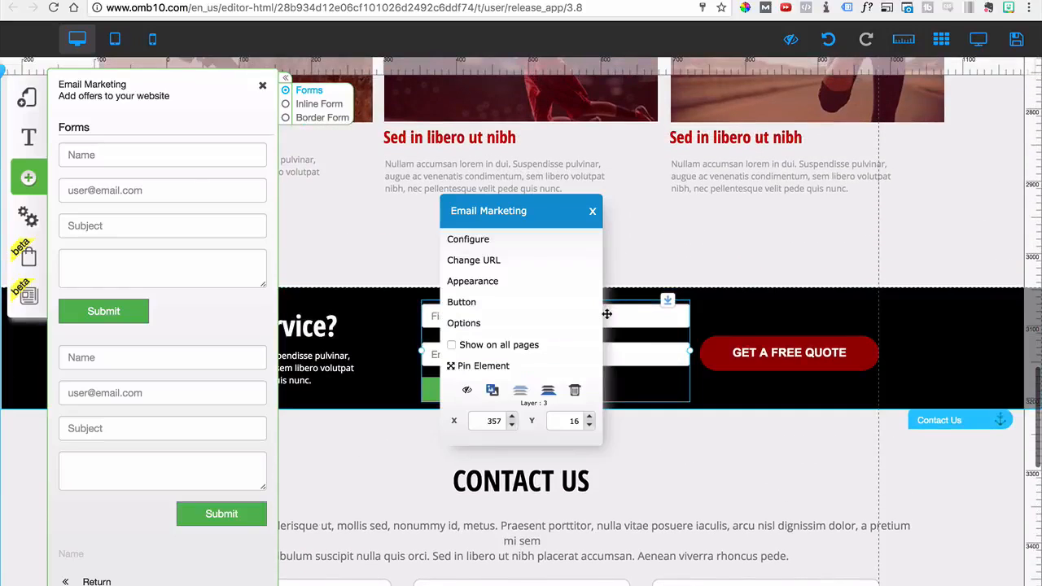
click(490, 282)
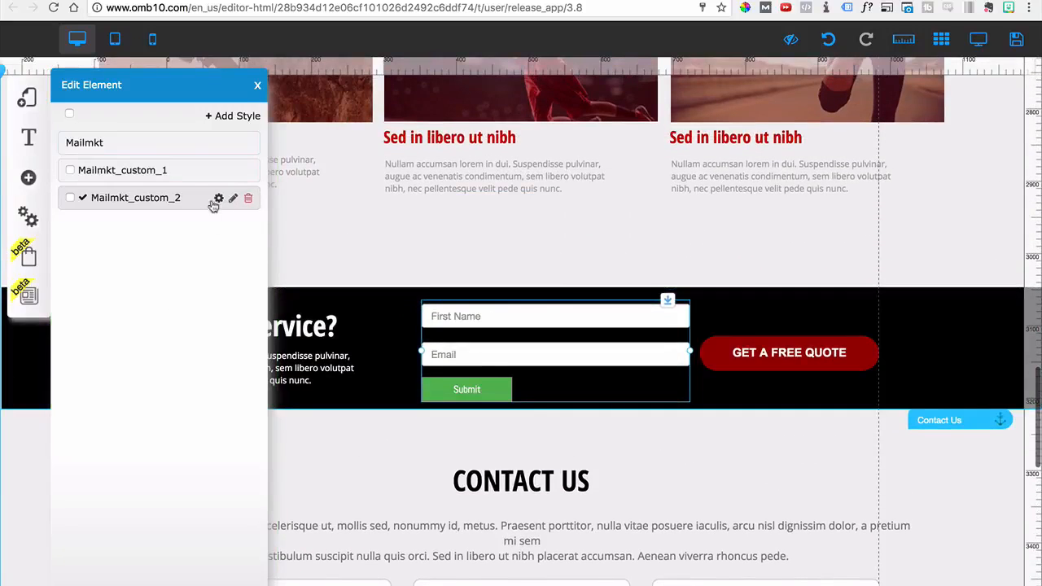
click(216, 202)
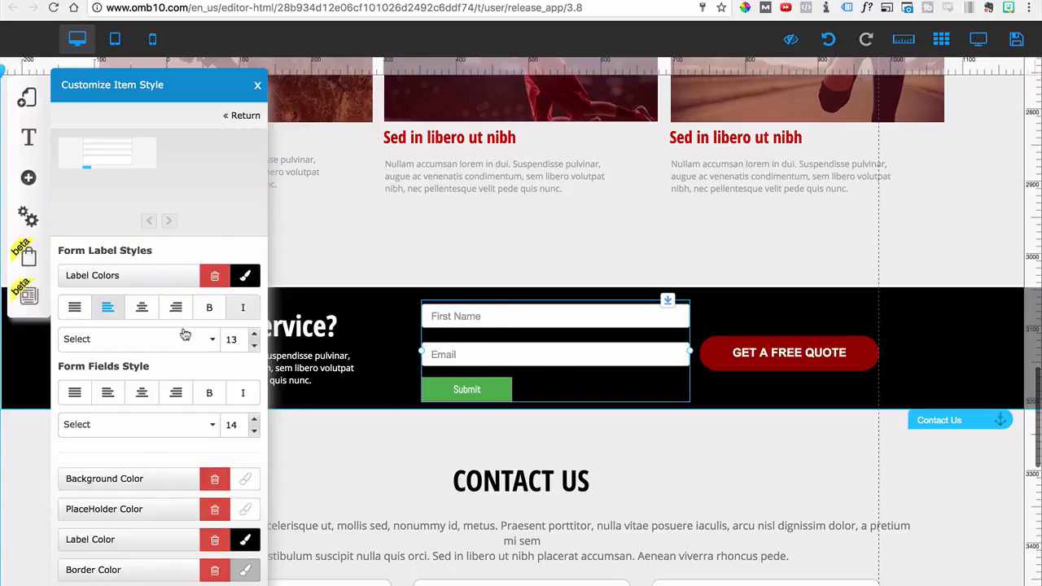
Delete the email marketing form from the black band and leave its style customization
click(649, 334)
click(575, 390)
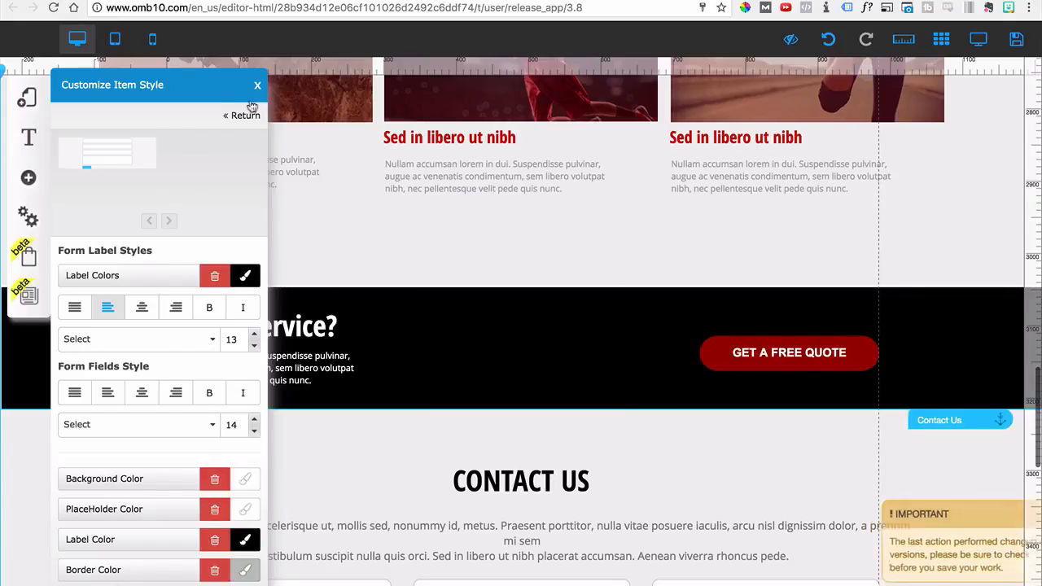
click(241, 114)
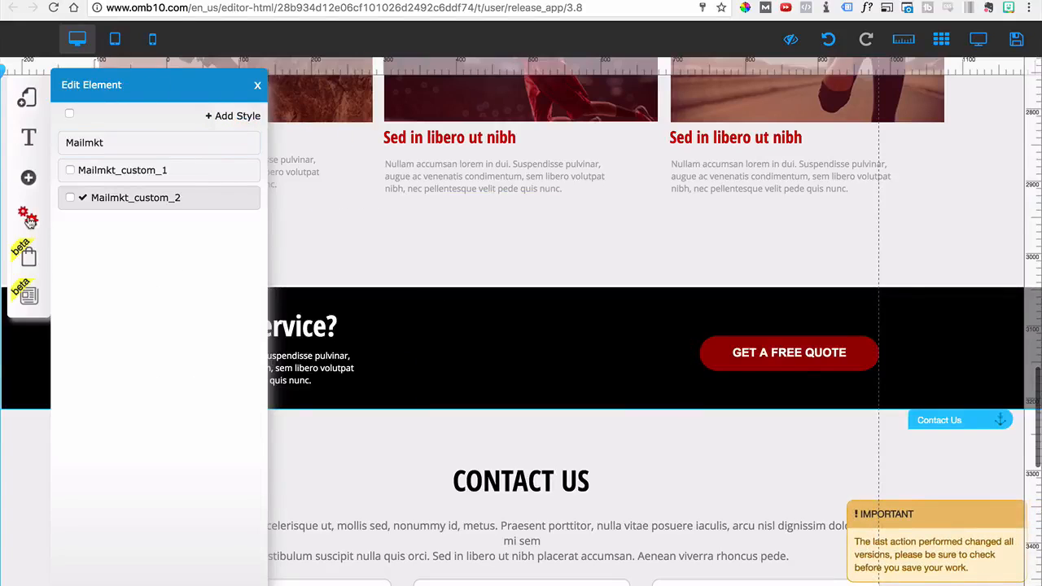
Examine the addable animated counters, progress bars and charts, and look over the list of remaining element categories
click(29, 177)
scroll(147, 392, down, 2)
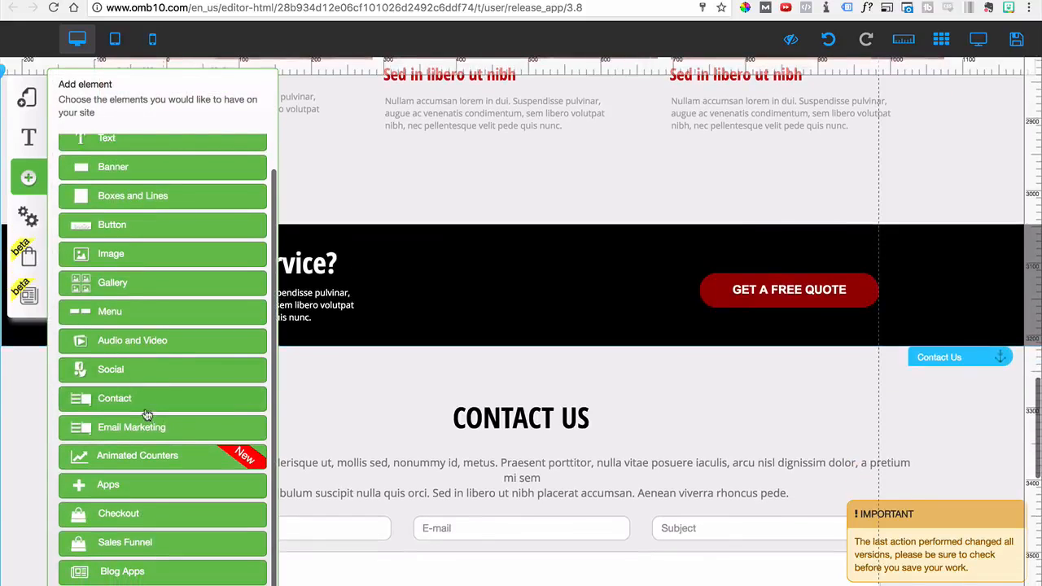
click(124, 461)
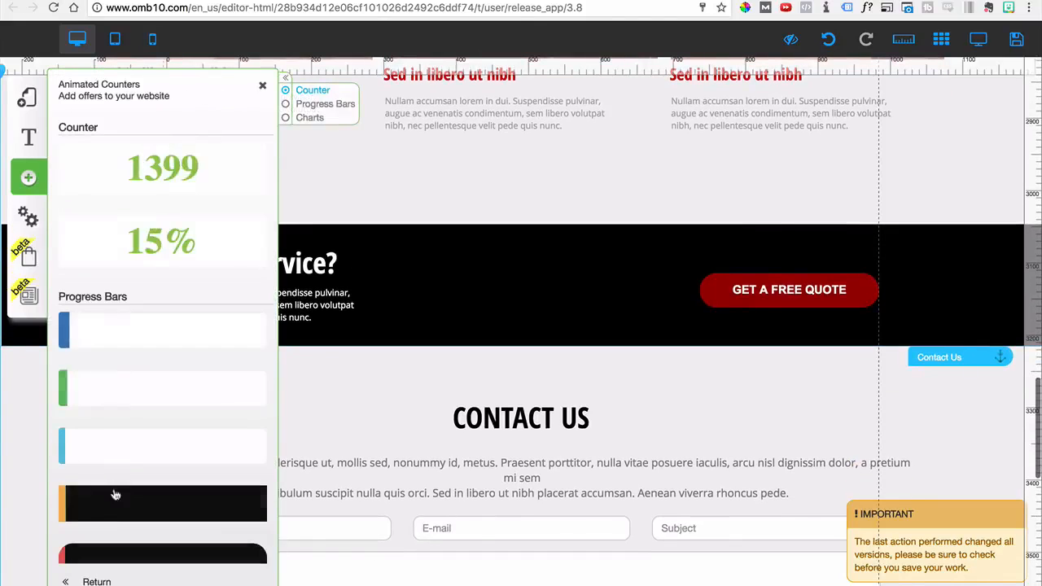
scroll(135, 453, down, 10)
scroll(135, 453, down, 10)
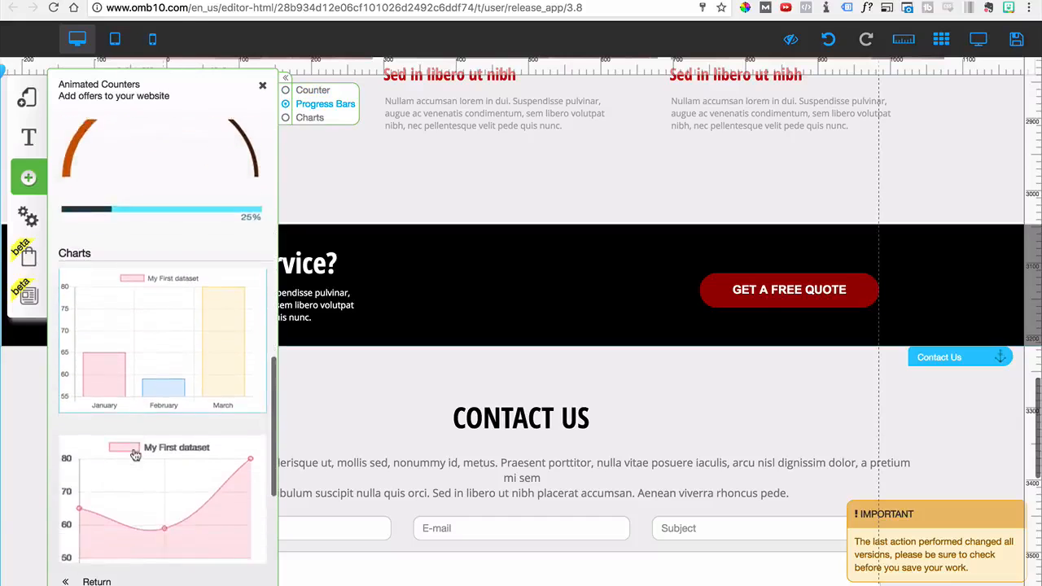
scroll(128, 405, up, 10)
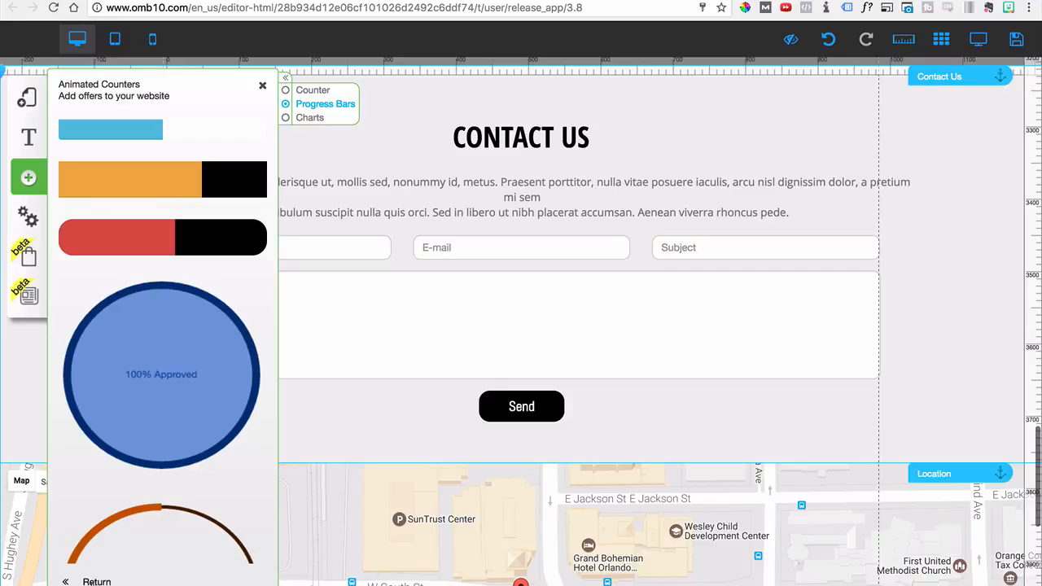
click(91, 581)
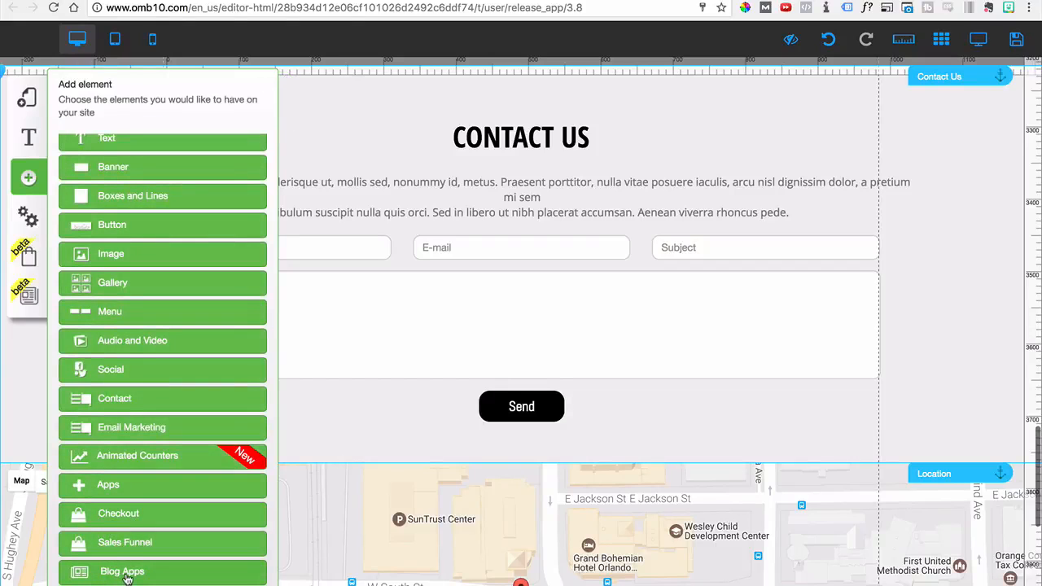
scroll(128, 358, up, 5)
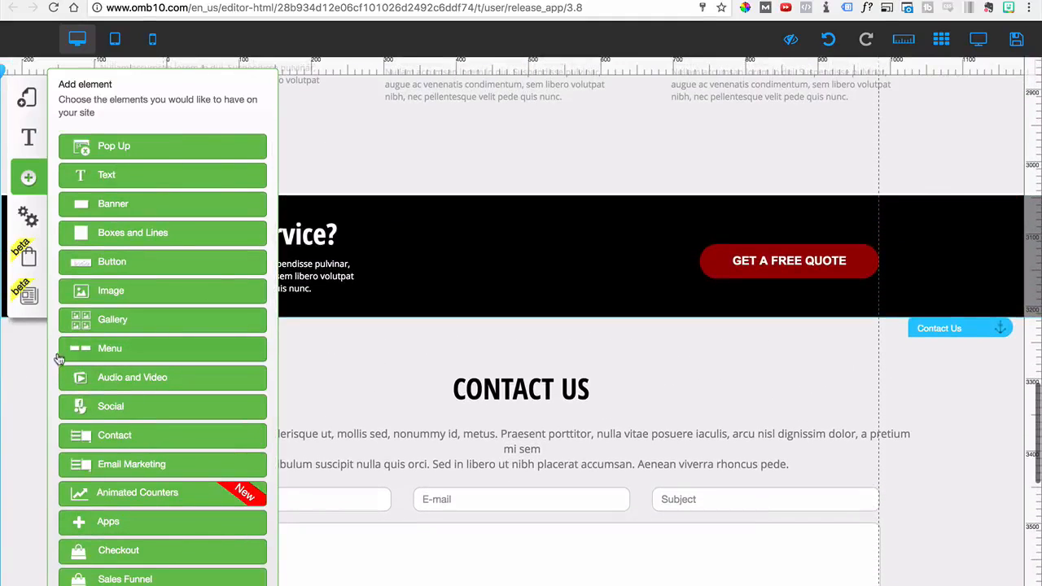
Set the site's app language to en_US and save the setting
click(33, 228)
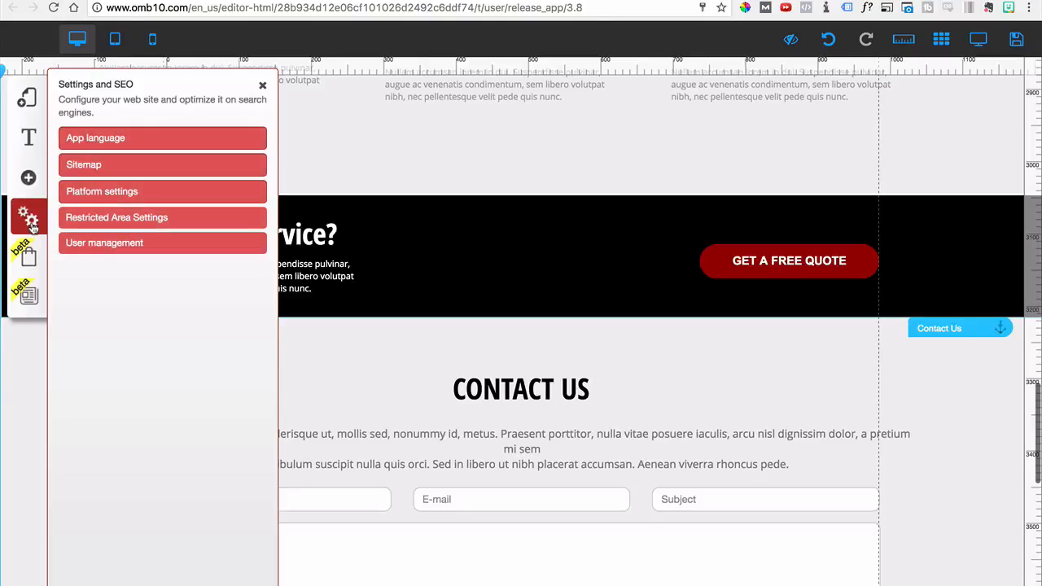
click(95, 138)
click(96, 124)
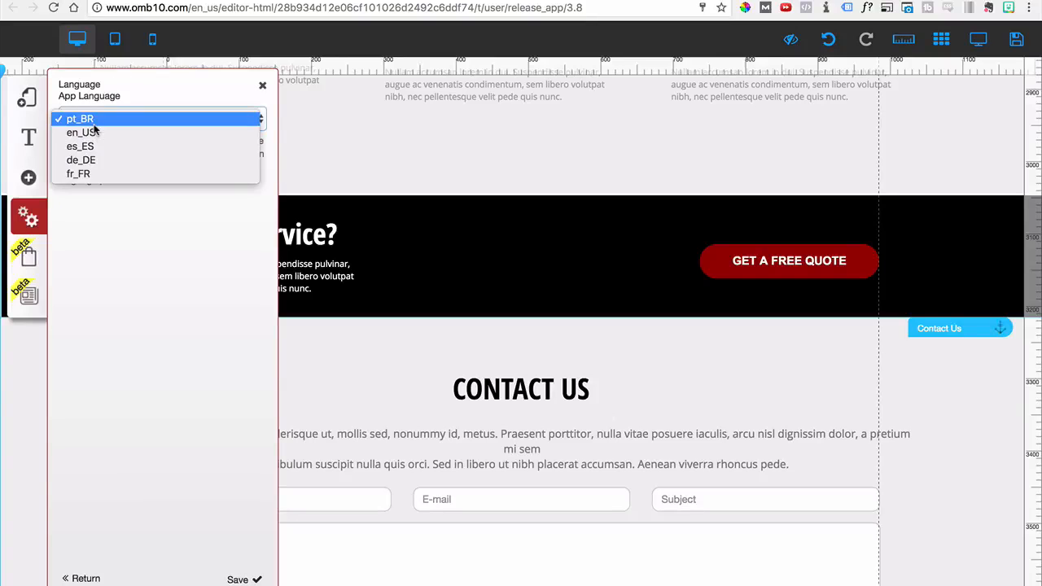
click(83, 134)
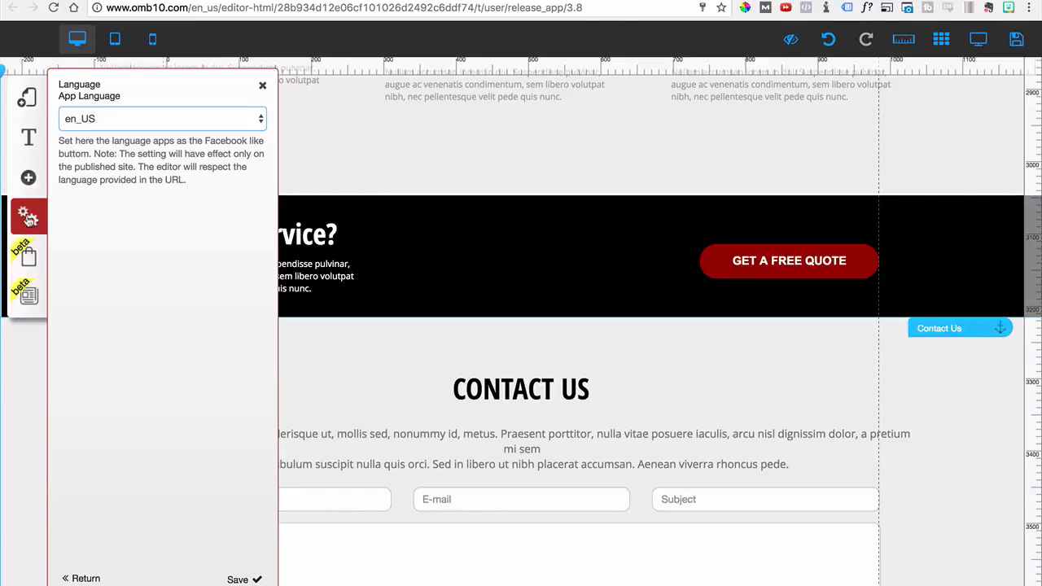
click(91, 122)
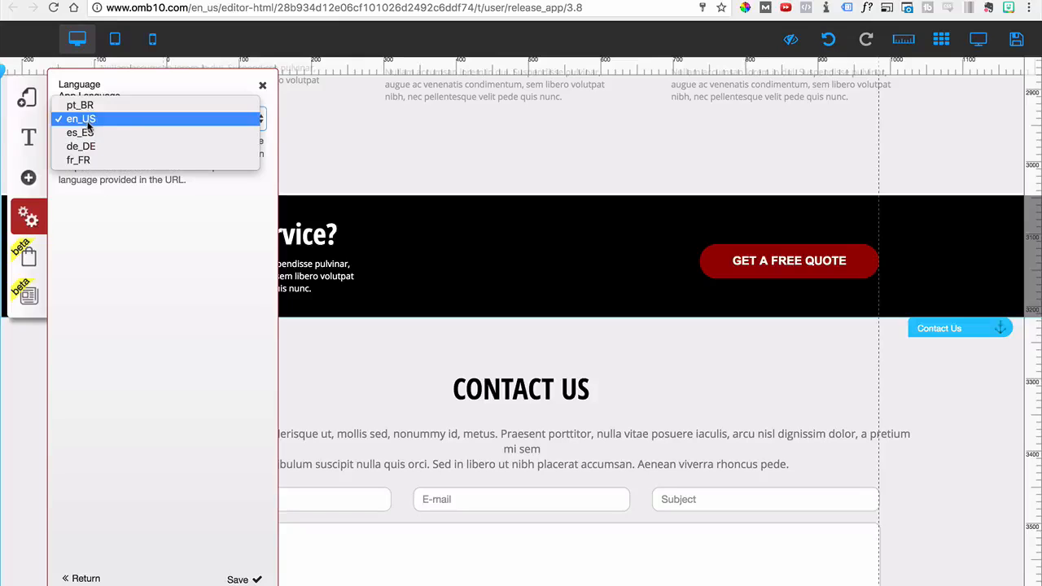
click(28, 221)
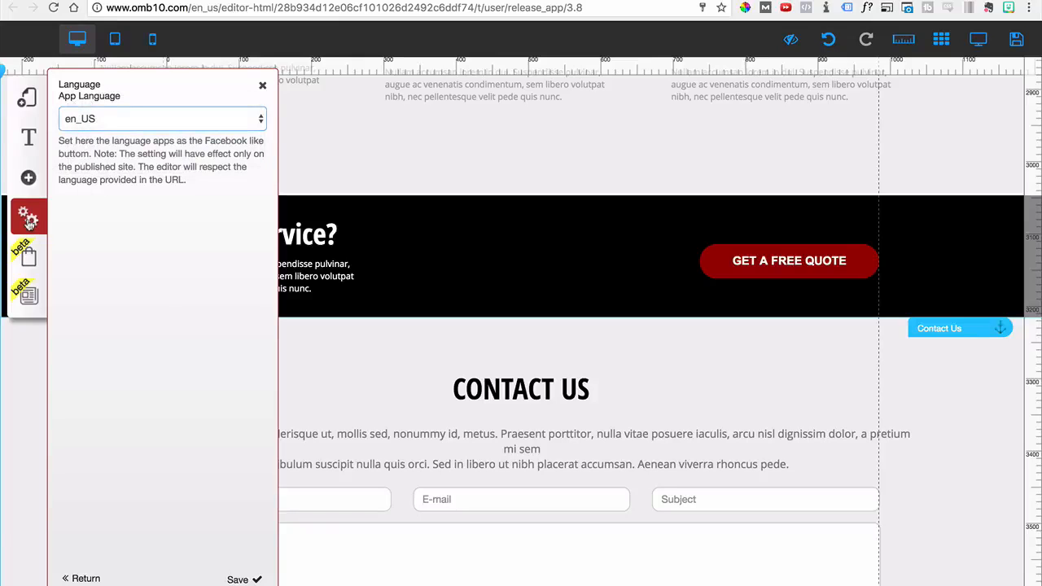
click(239, 579)
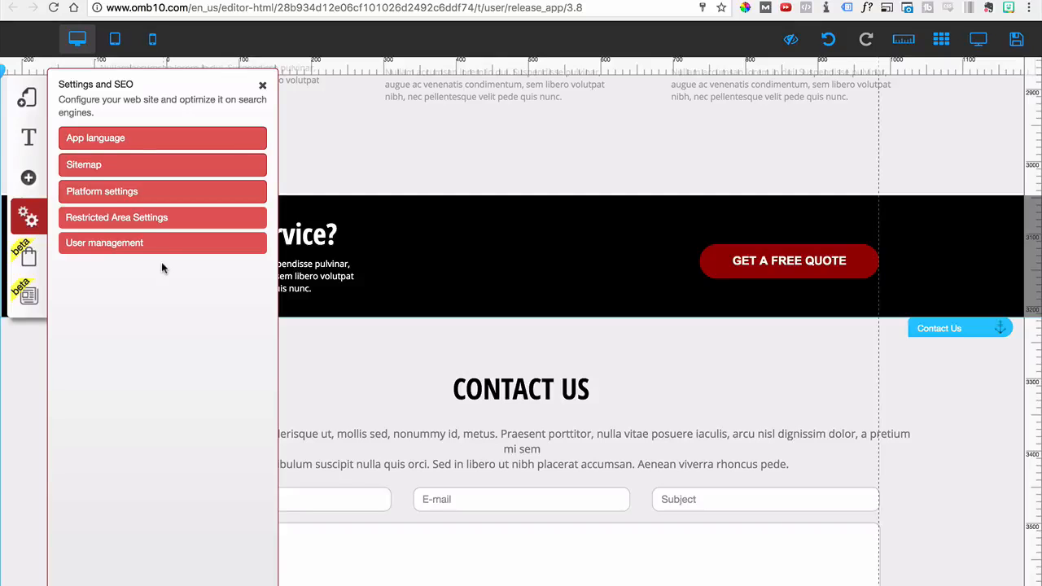
Examine the user management window for restricted areas and the Checkout management options
click(129, 242)
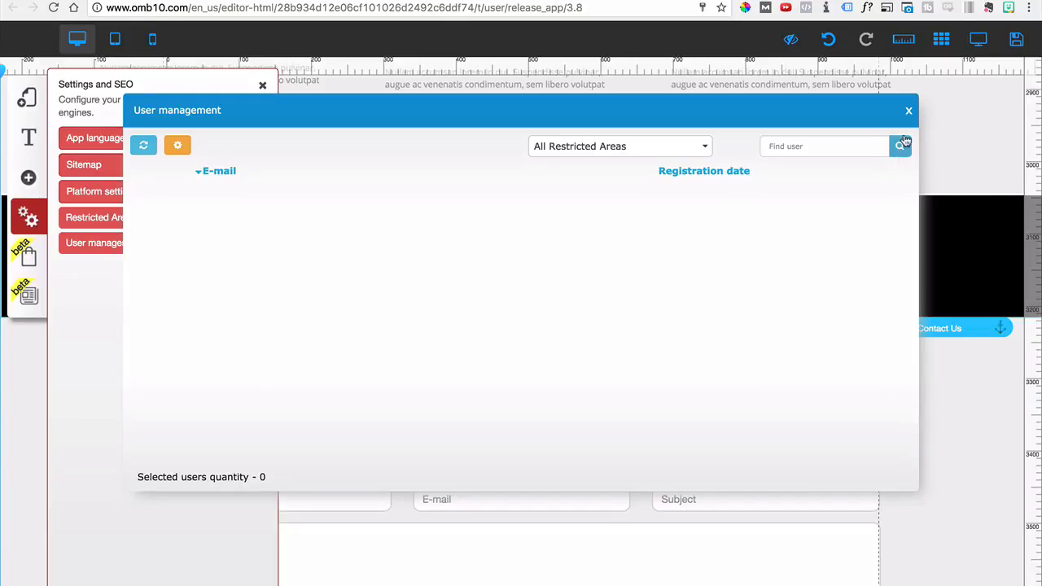
click(908, 110)
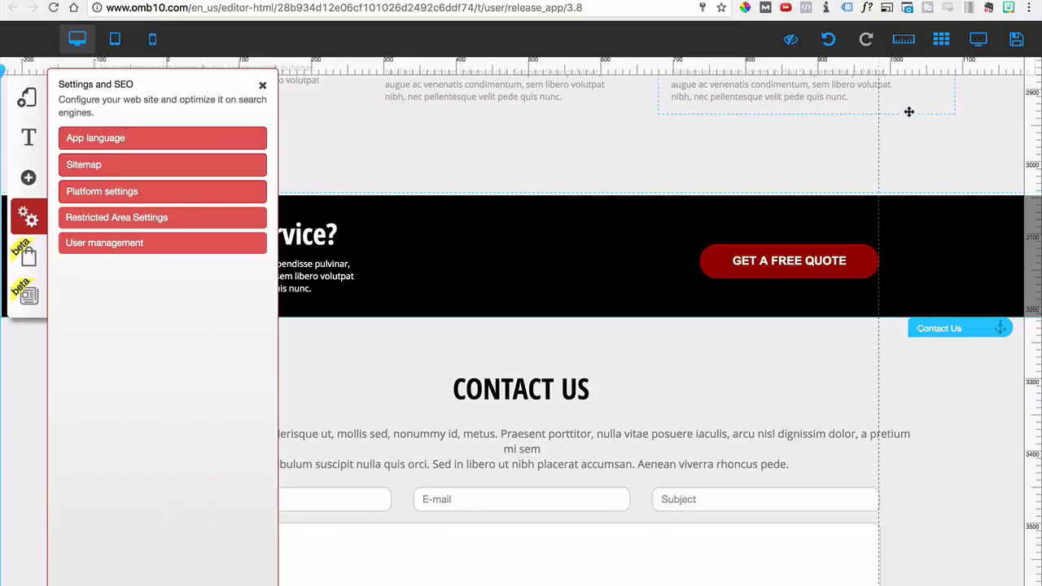
click(29, 257)
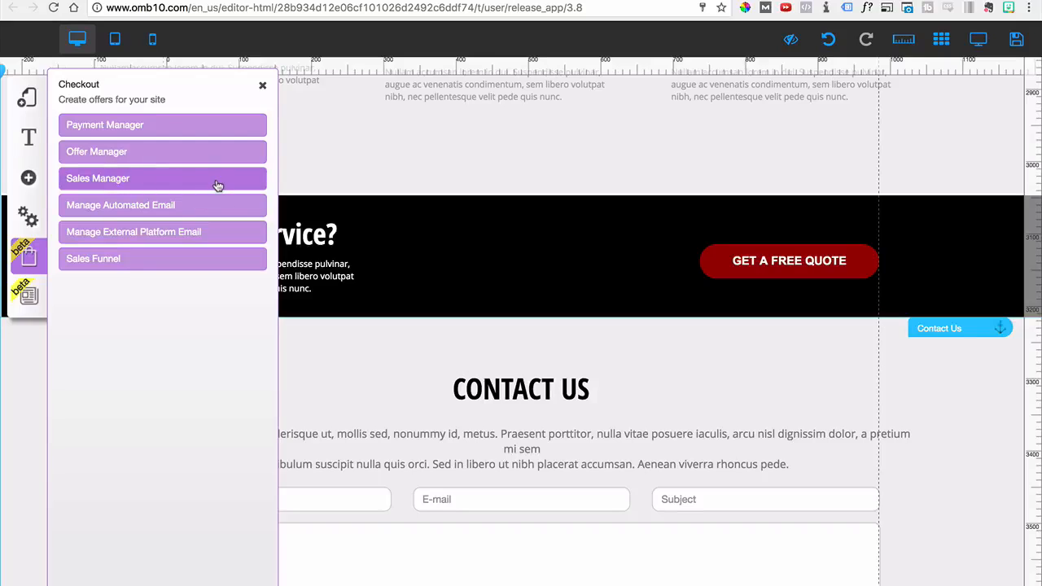
Examine the My Blog options, close them and return to the page's Home section
click(24, 301)
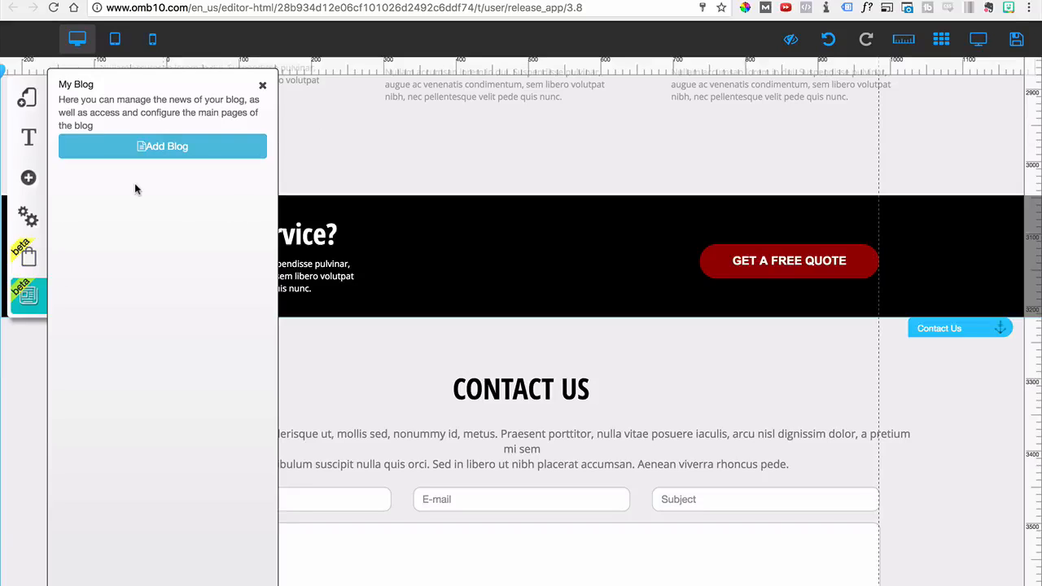
click(261, 85)
scroll(390, 179, up, 15)
scroll(391, 181, up, 10)
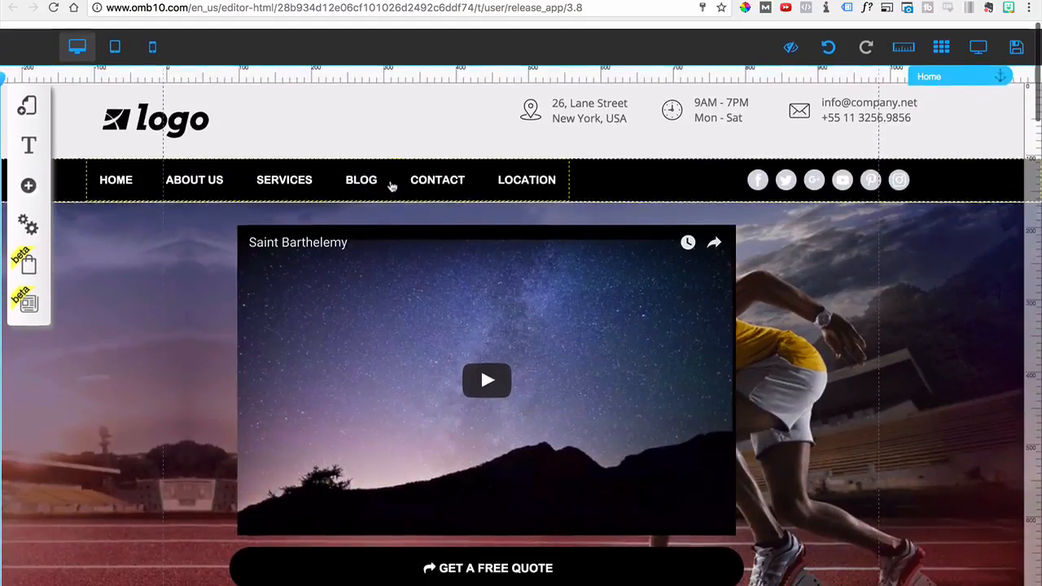